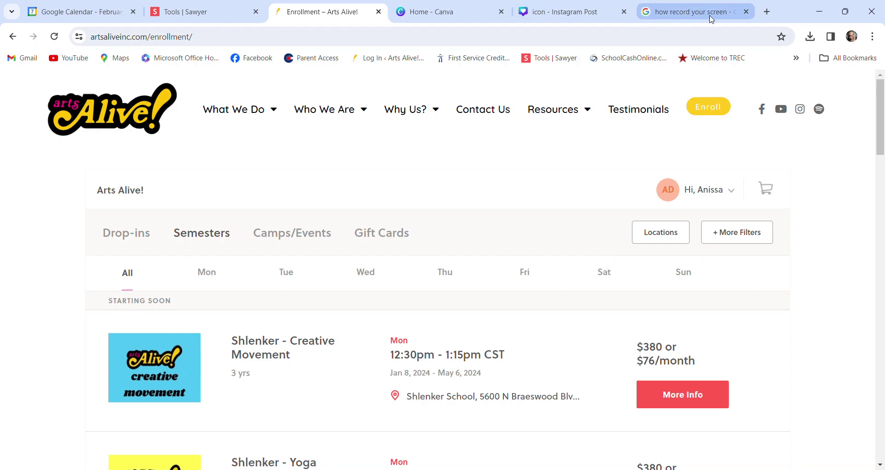
- Close the screen-recording search page and look over the semester classes on the Arts Alive! enrollment page
left_click(746, 12)
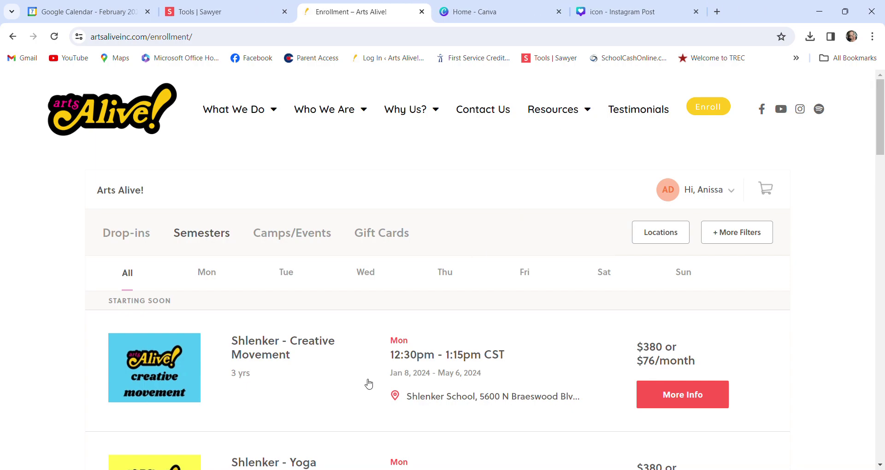
scroll(369, 383, "down", 6)
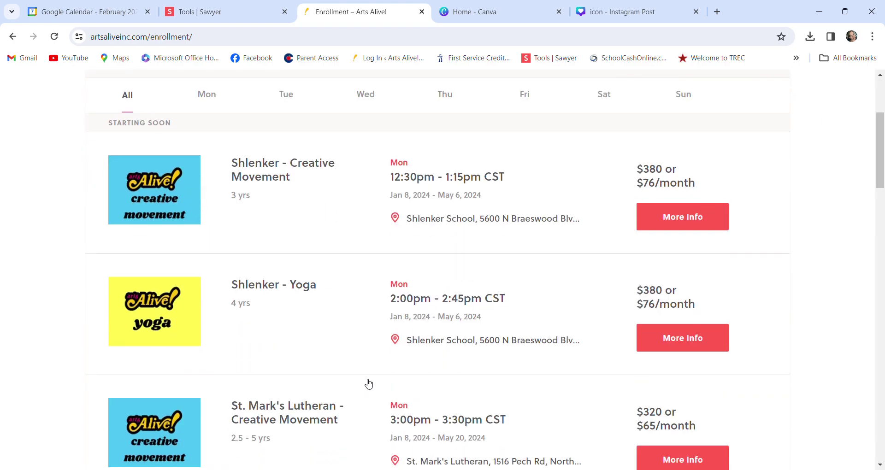
scroll(369, 383, "up", 6)
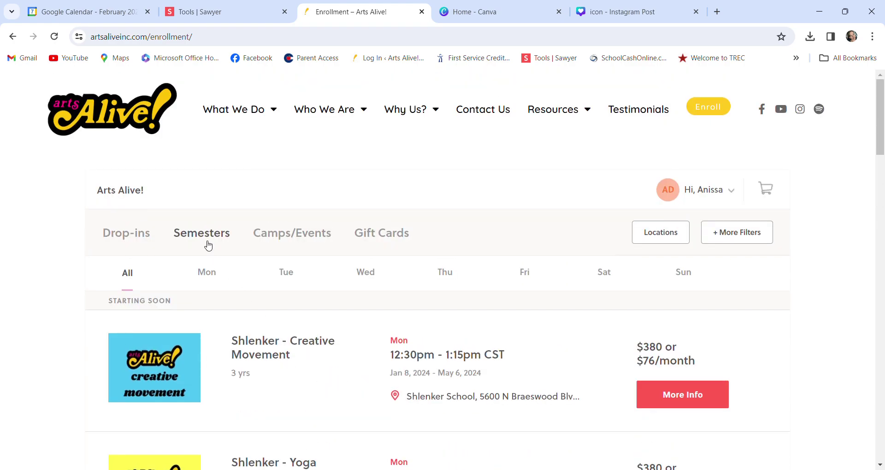
- Show the Camps/Events listings on the enrollment page and check them for scheduled entries
left_click(270, 235)
scroll(414, 367, "down", 3)
scroll(417, 369, "down", 2)
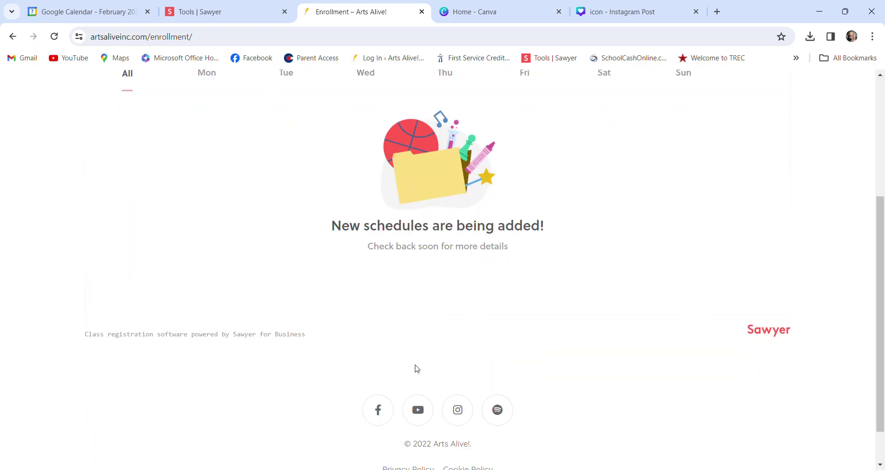
scroll(418, 368, "up", 4)
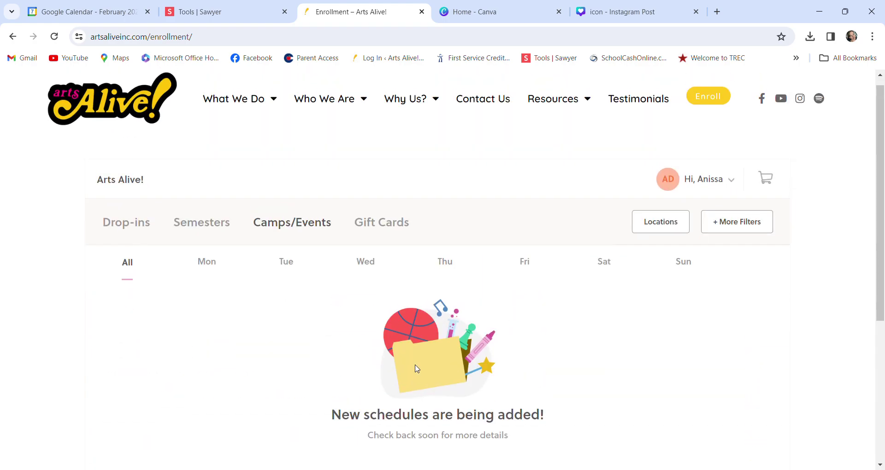
- Return to the Semesters listings on the enrollment page and browse the first classes
left_click(212, 232)
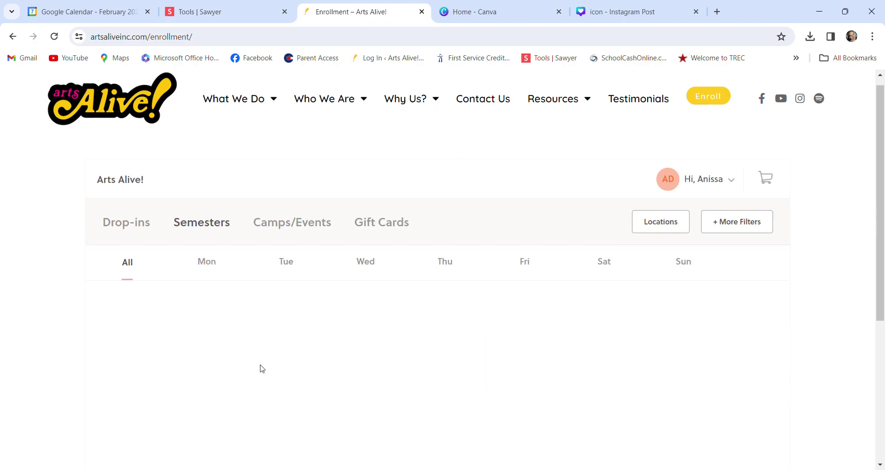
scroll(260, 367, "down", 5)
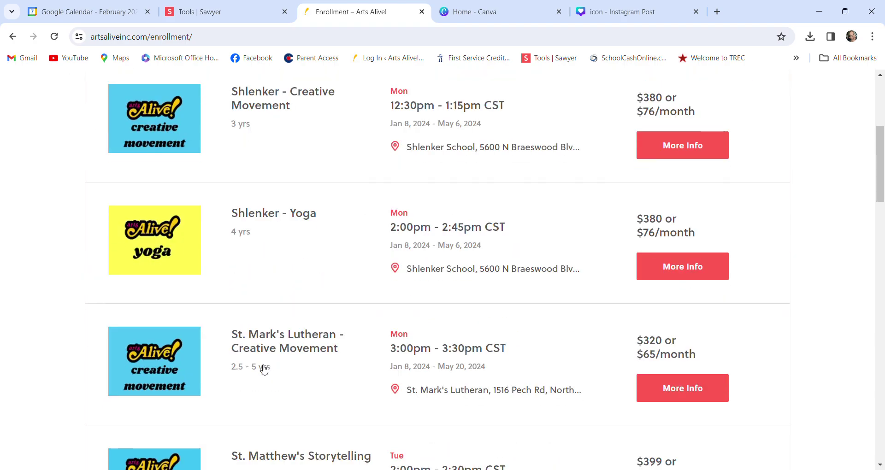
scroll(263, 370, "up", 5)
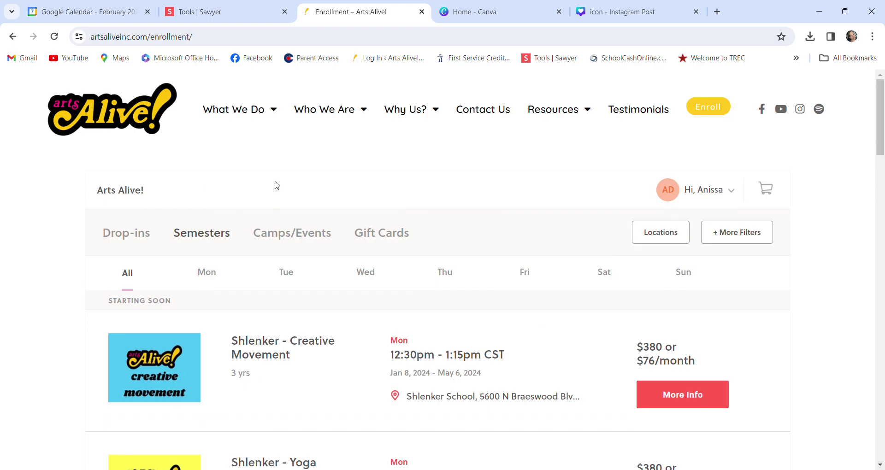
- Switch to the Sawyer portal and look over the scheduled classes in the weekly and monthly calendar views
left_click(239, 14)
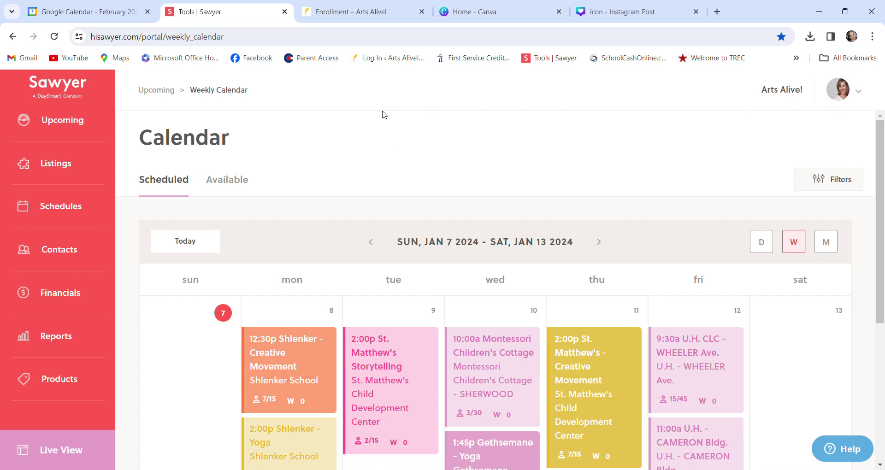
scroll(383, 114, "down", 3)
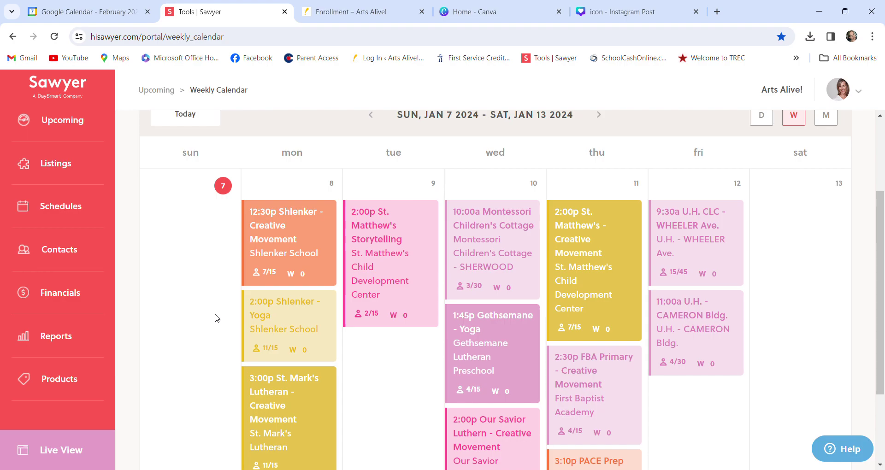
scroll(218, 318, "up", 3)
left_click(828, 250)
scroll(717, 385, "down", 7)
scroll(717, 386, "up", 6)
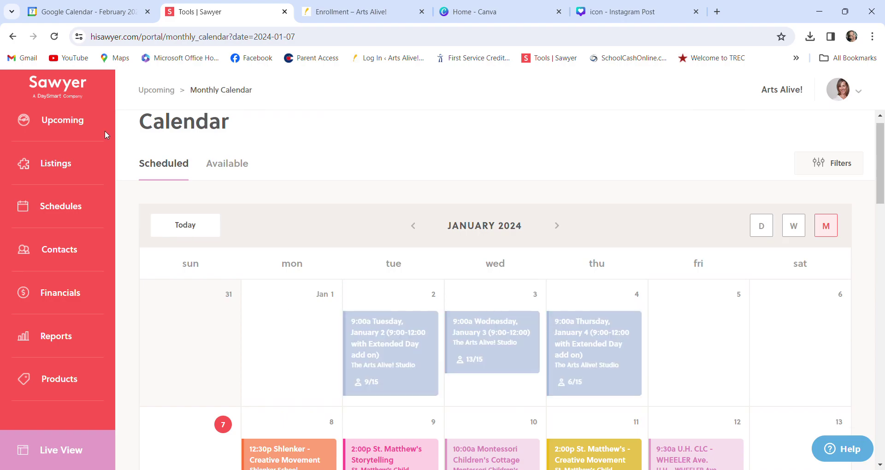
- Reload the Upcoming calendar, check the January 2024 month view, and return to the weekly view
left_click(65, 122)
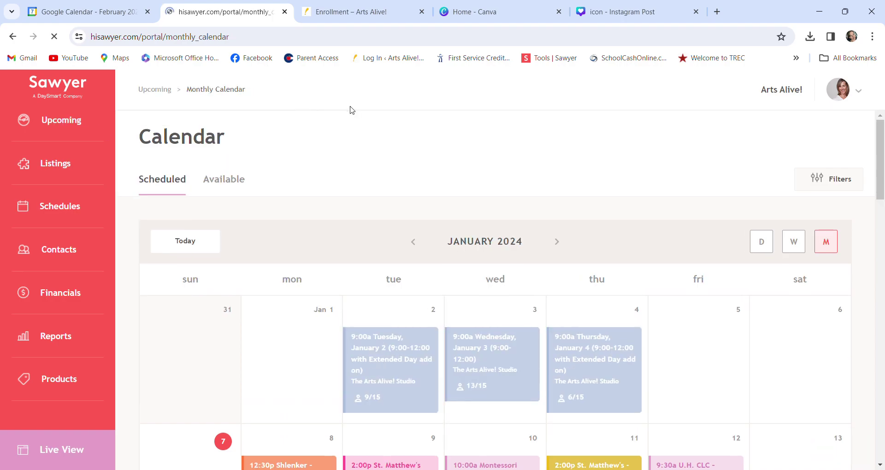
scroll(698, 333, "down", 4)
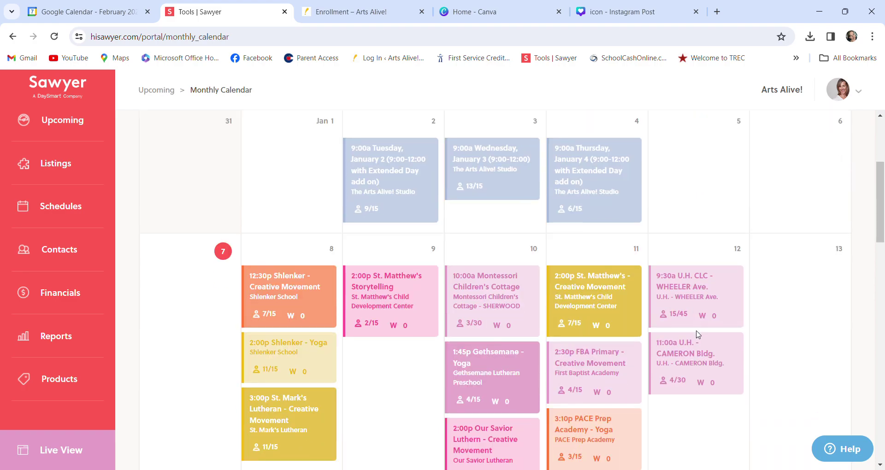
scroll(698, 334, "up", 4)
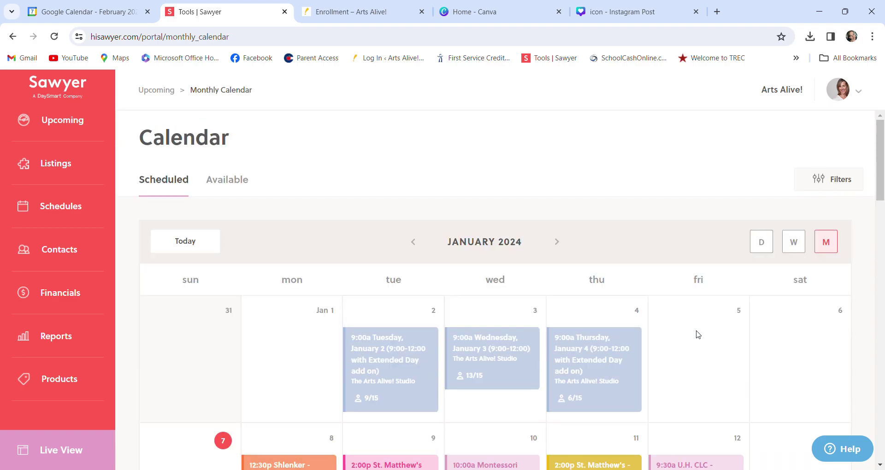
left_click(799, 248)
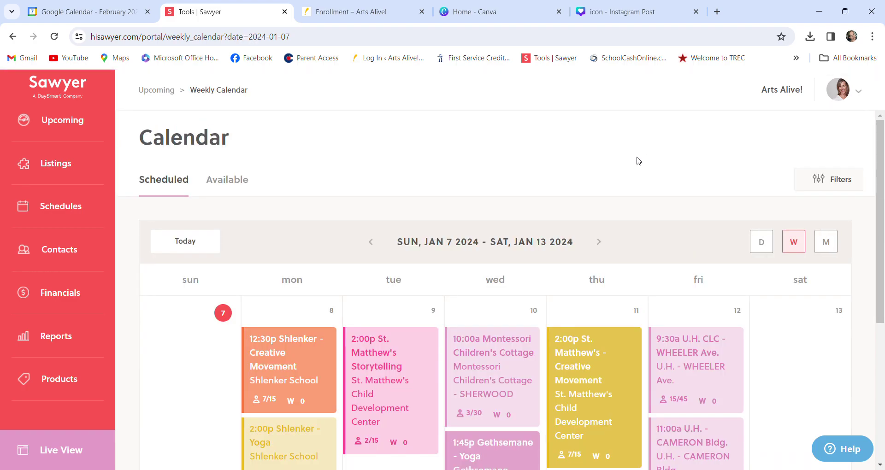
scroll(784, 379, "down", 3)
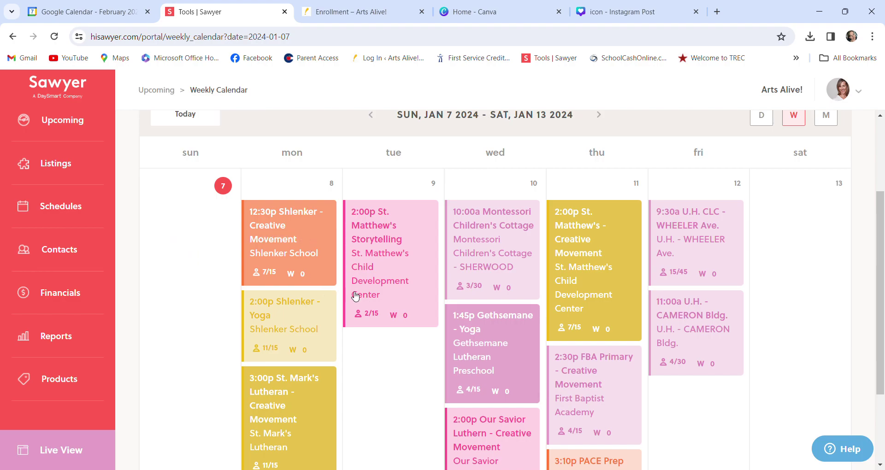
- Open the roster of the Monday 12:30 pm Shlenker - Creative Movement class and look through its booked students
left_click(316, 264)
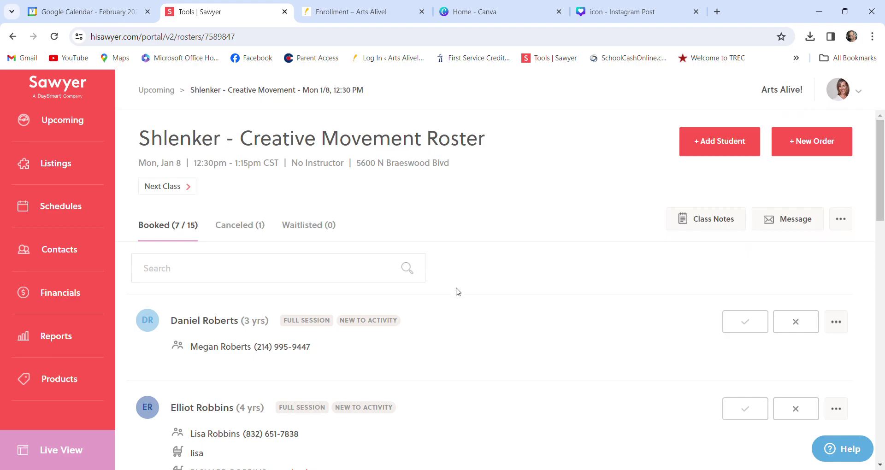
scroll(459, 293, "down", 5)
scroll(457, 293, "up", 5)
- Open the semester schedules and expand Winter & Spring 2024 to review its activities, collapsing it again
left_click(59, 212)
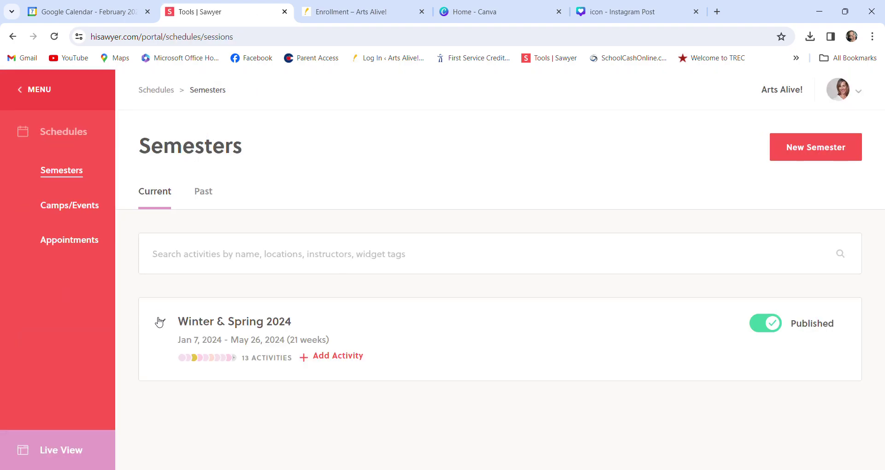
left_click(165, 325)
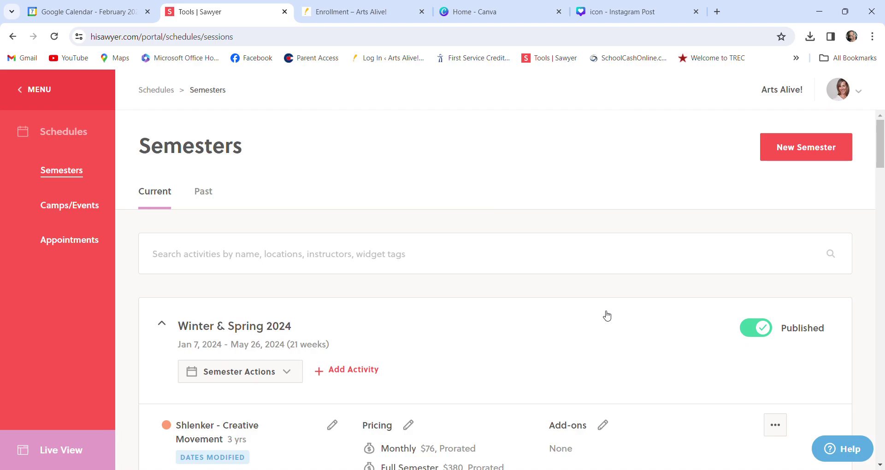
scroll(606, 314, "down", 5)
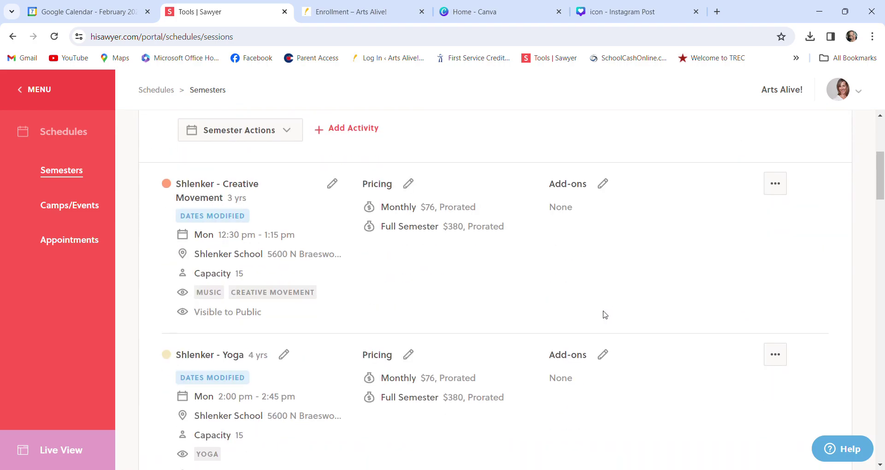
scroll(604, 312, "down", 7)
scroll(604, 312, "up", 12)
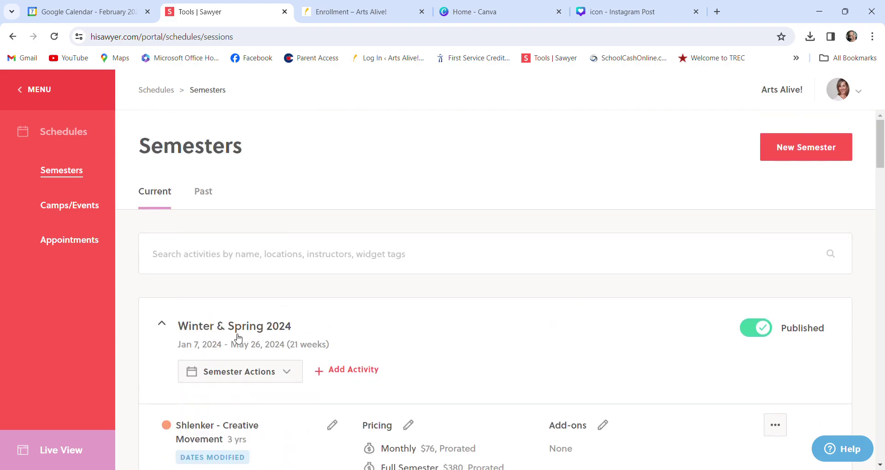
left_click(162, 326)
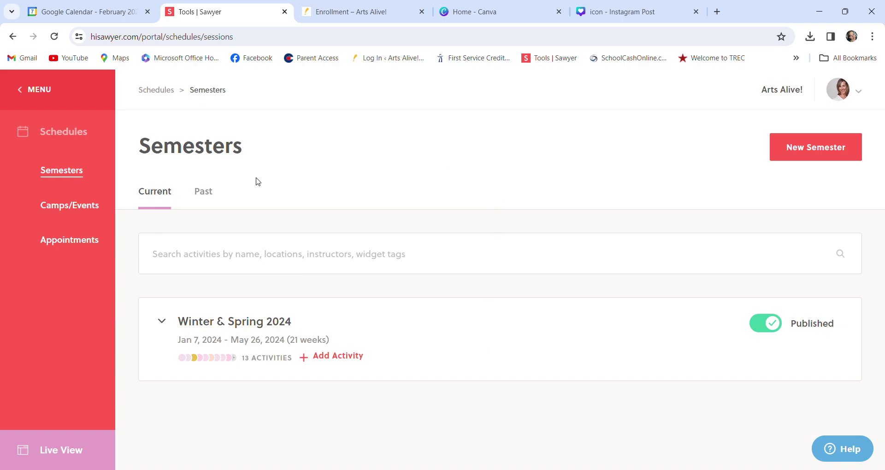
- Switch to Canva and open the icon Instagram Post design from the recent designs
left_click(523, 10)
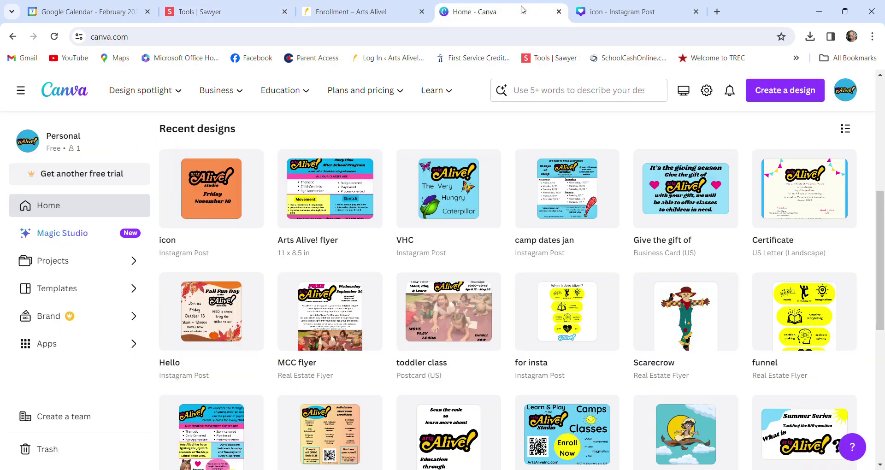
mouse_move(459, 95)
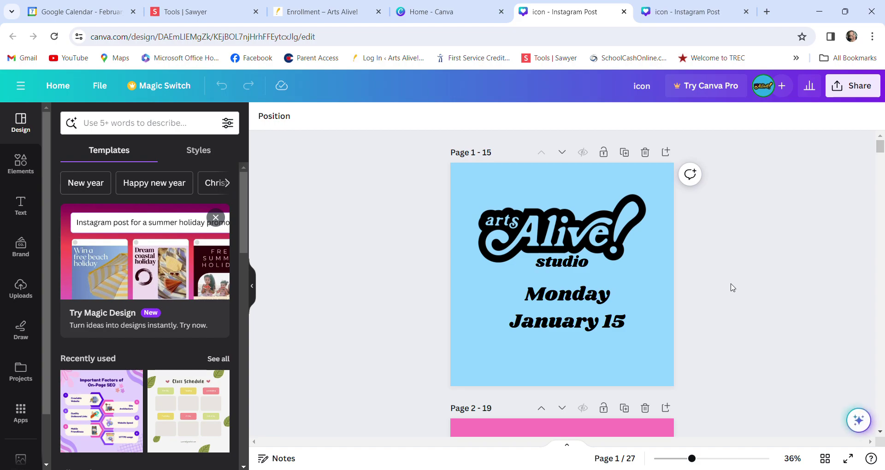
- Go back to the Arts Alive! enrollment page and examine the icon images used for every semester class
left_click(335, 18)
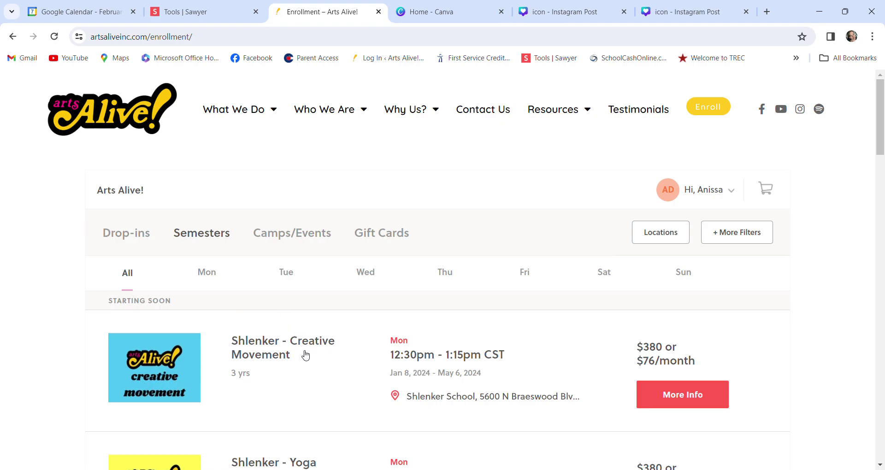
scroll(306, 355, "down", 4)
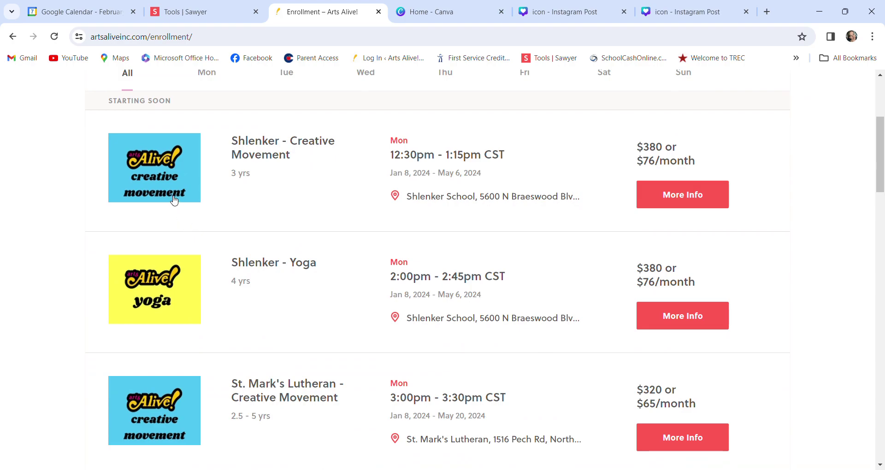
scroll(300, 318, "down", 8)
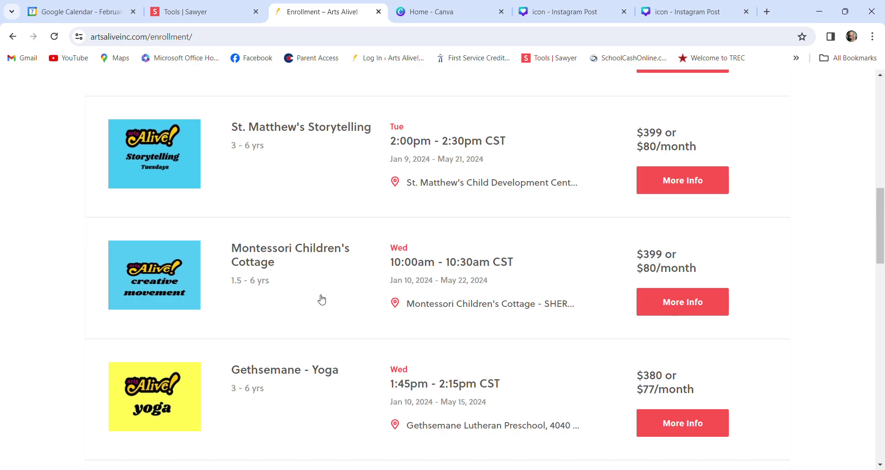
scroll(322, 300, "down", 12)
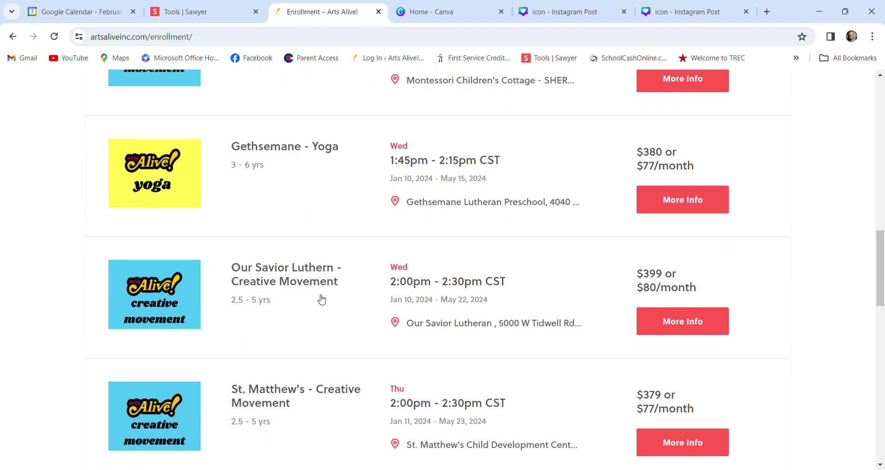
scroll(322, 300, "down", 3)
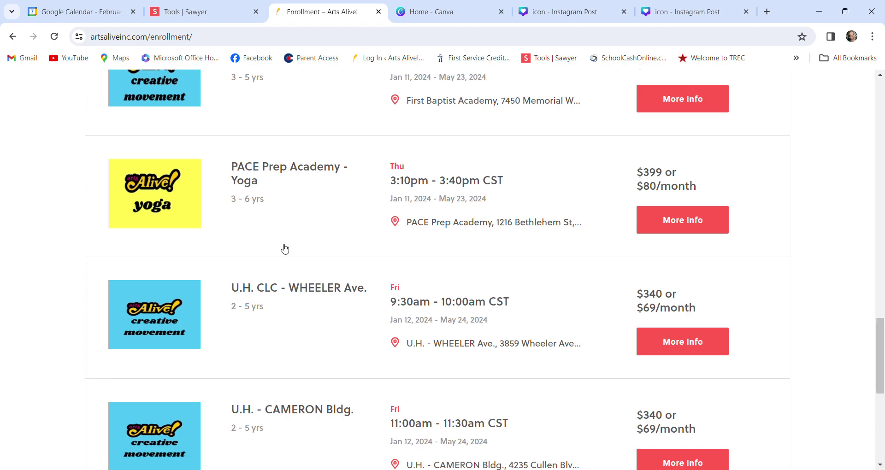
scroll(285, 249, "down", 7)
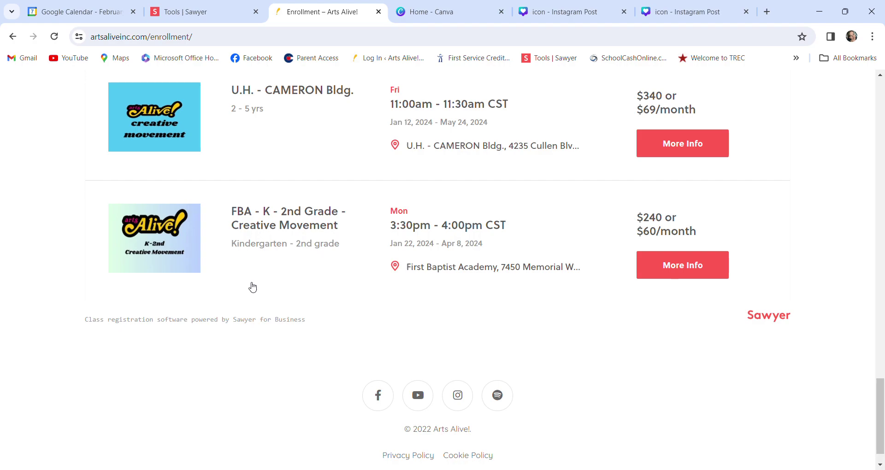
scroll(252, 287, "up", 1)
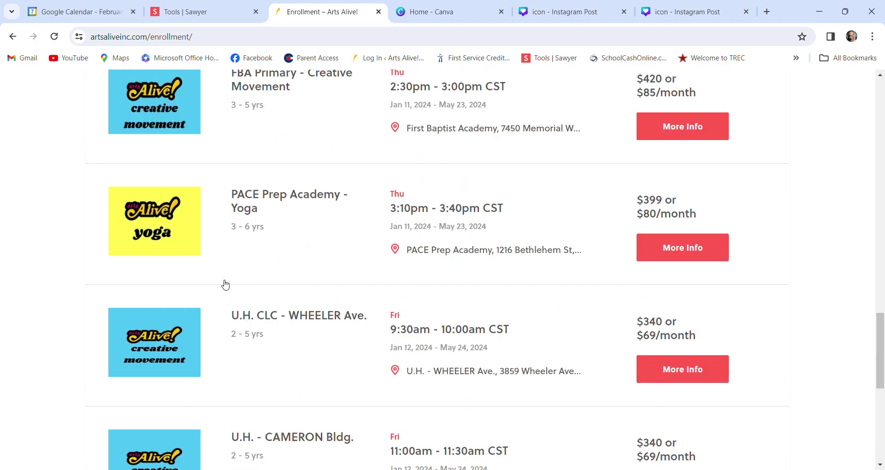
scroll(226, 284, "up", 20)
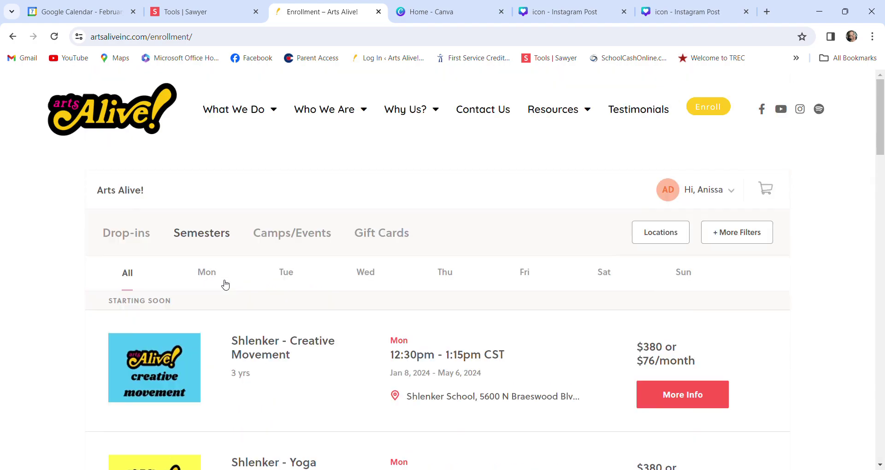
- Switch to the icon Instagram Post design in Canva and look through its studio-day, Spring Break, camp and Music & Movement icon pages
left_click(581, 18)
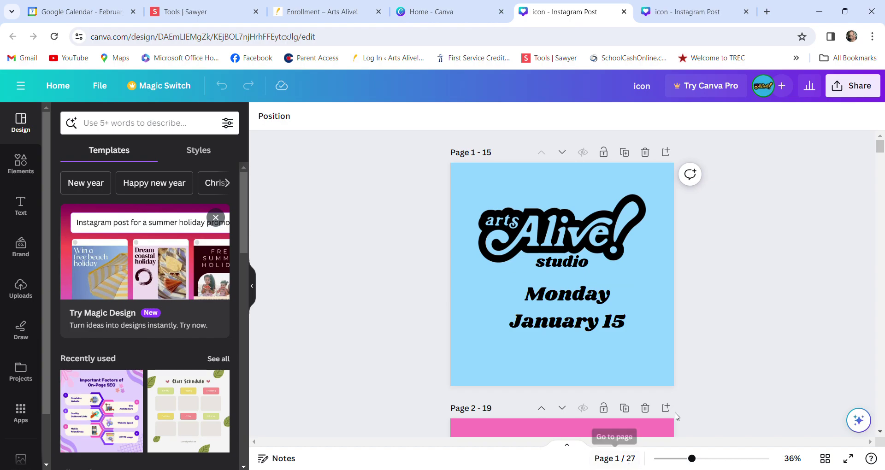
scroll(688, 395, "down", 10)
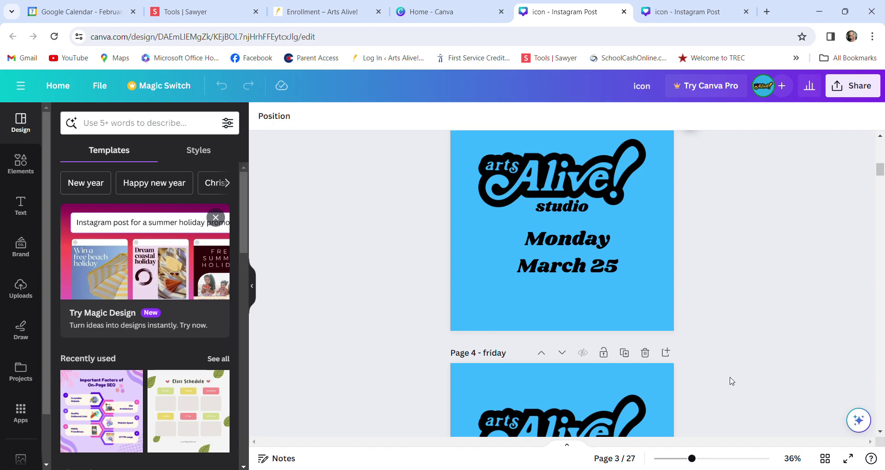
scroll(732, 381, "down", 2)
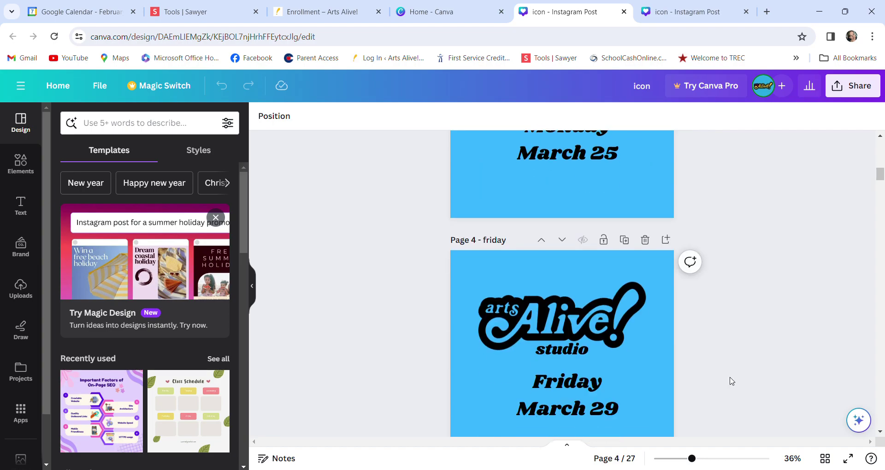
scroll(731, 381, "down", 5)
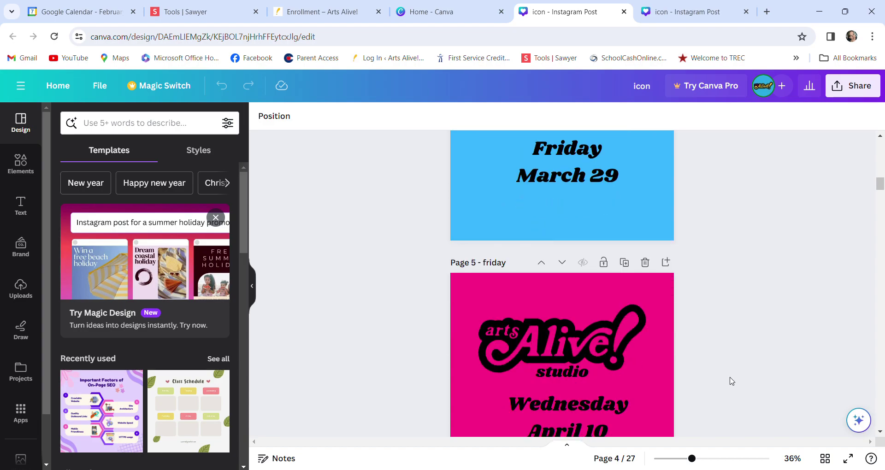
scroll(731, 381, "down", 5)
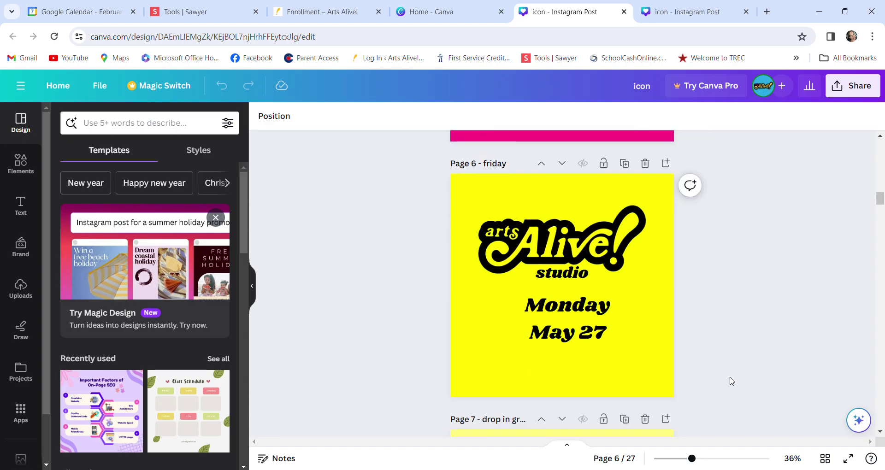
scroll(732, 381, "down", 5)
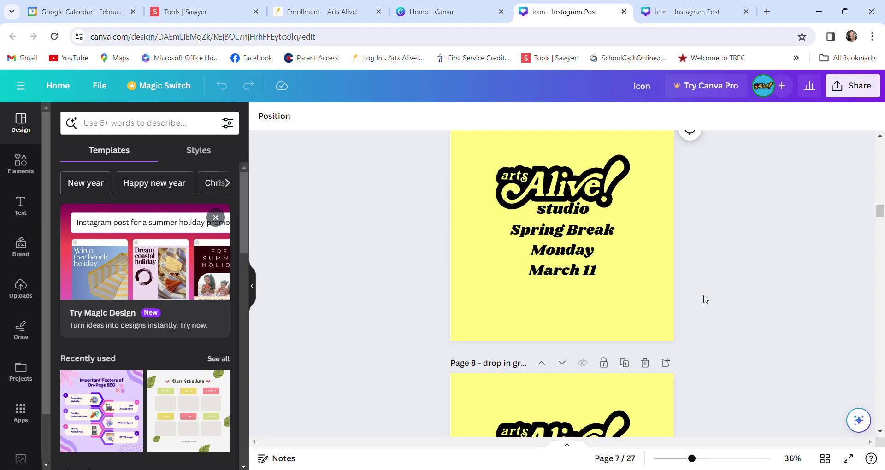
scroll(704, 299, "down", 5)
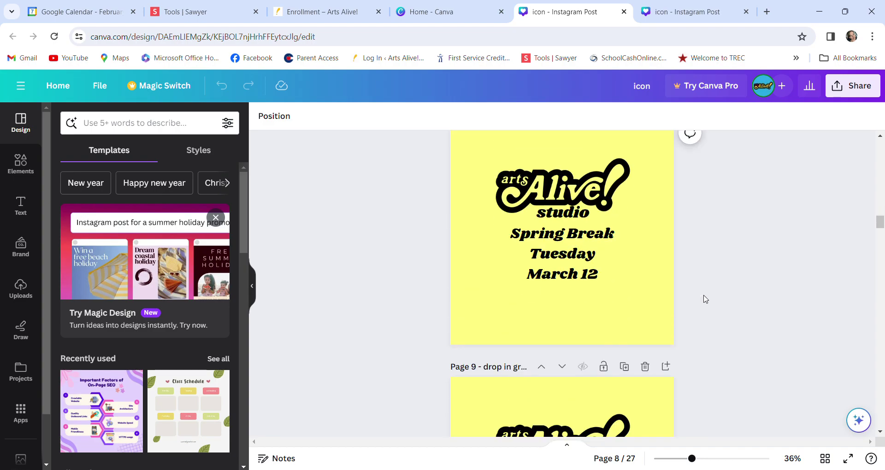
scroll(704, 299, "down", 5)
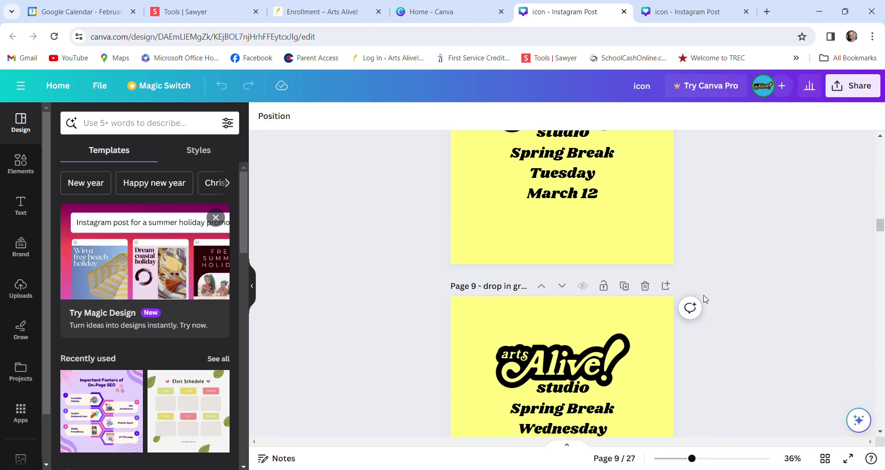
scroll(704, 299, "down", 15)
scroll(704, 300, "up", 1)
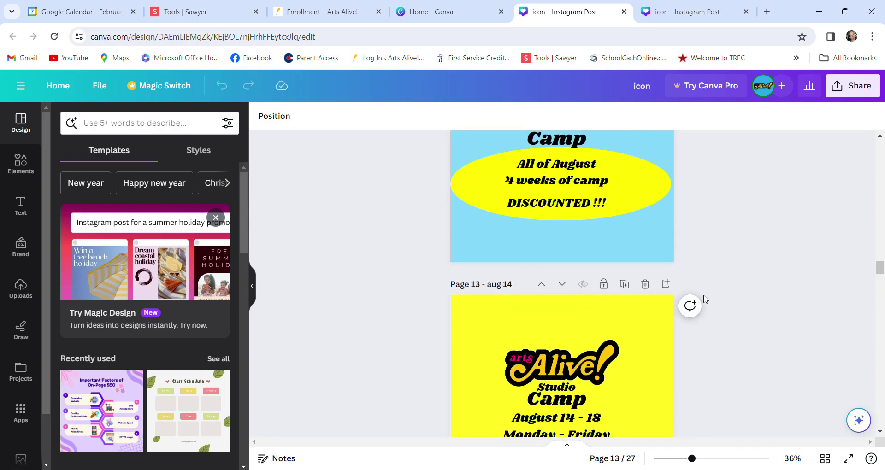
scroll(732, 290, "up", 2)
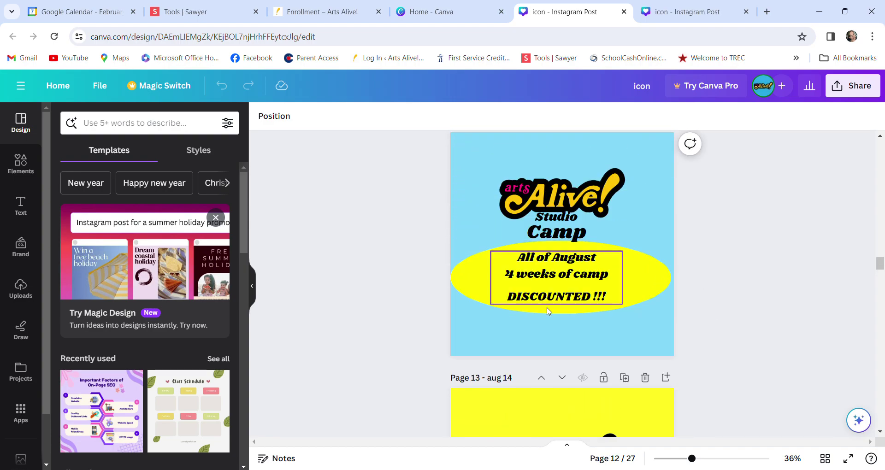
scroll(746, 270, "down", 4)
scroll(747, 271, "down", 1)
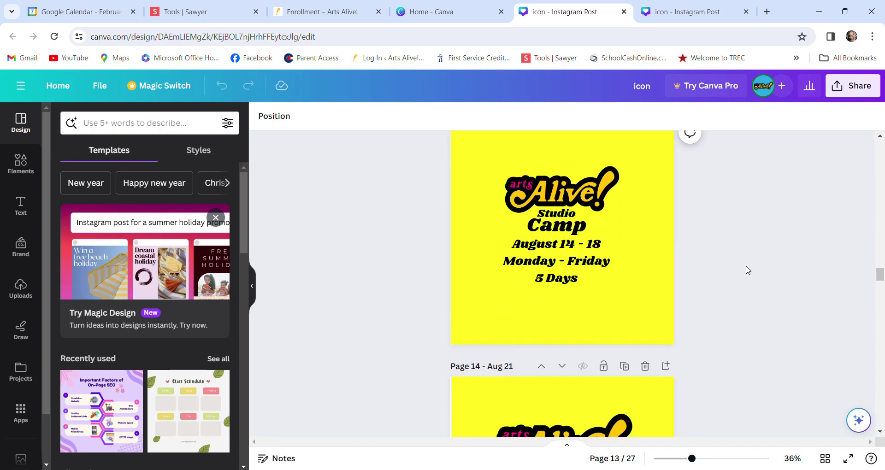
scroll(747, 270, "up", 12)
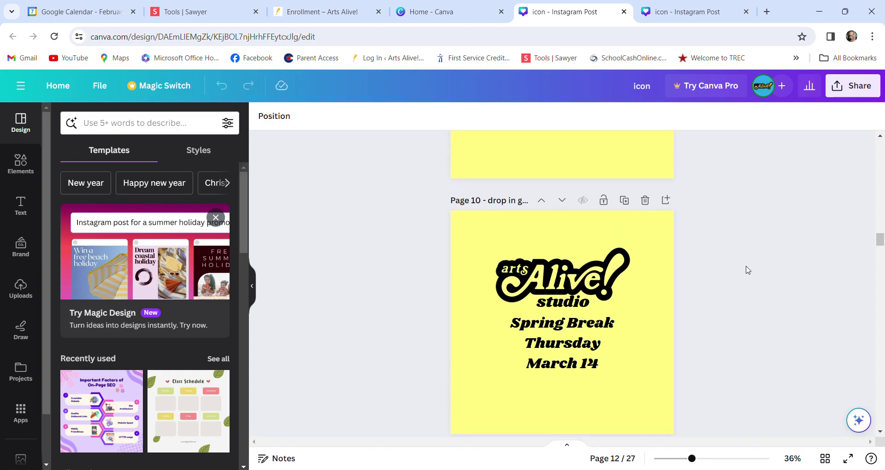
scroll(747, 270, "down", 20)
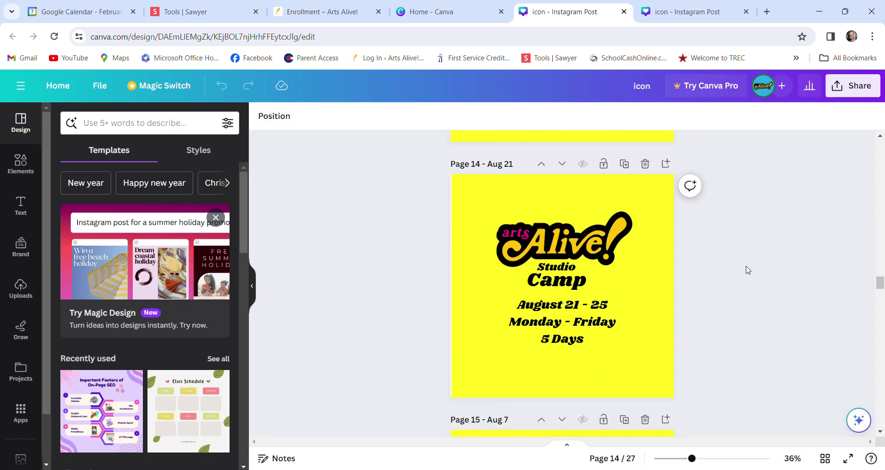
scroll(748, 270, "down", 8)
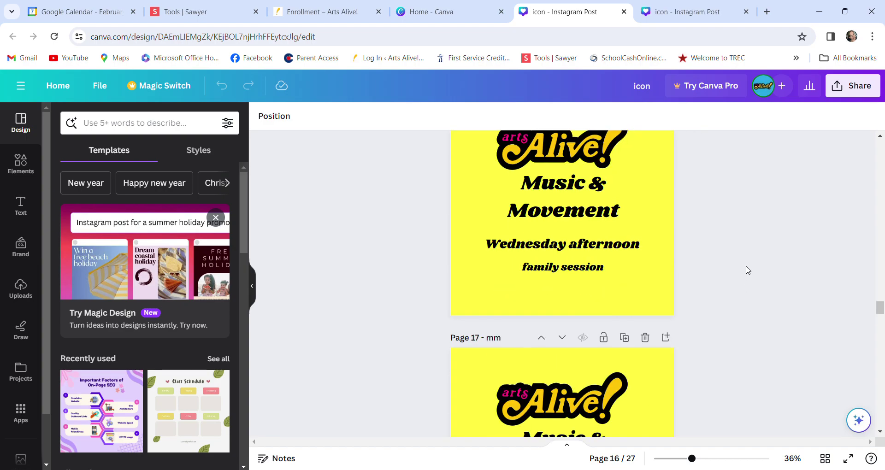
scroll(748, 270, "down", 1)
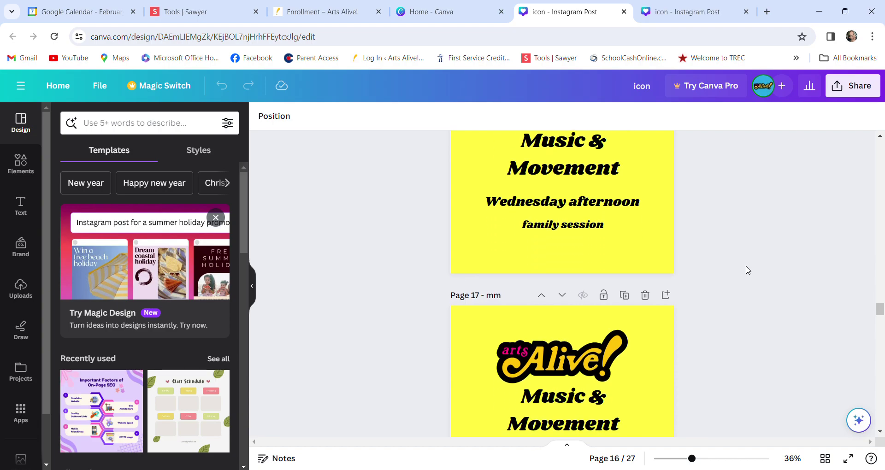
- Open the design's PNG download settings, deselect all pages, and close the settings without downloading
left_click(860, 88)
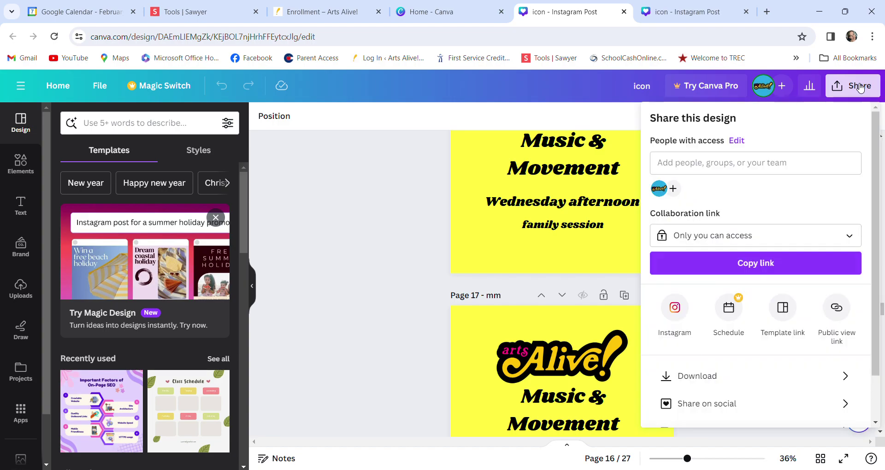
left_click(707, 376)
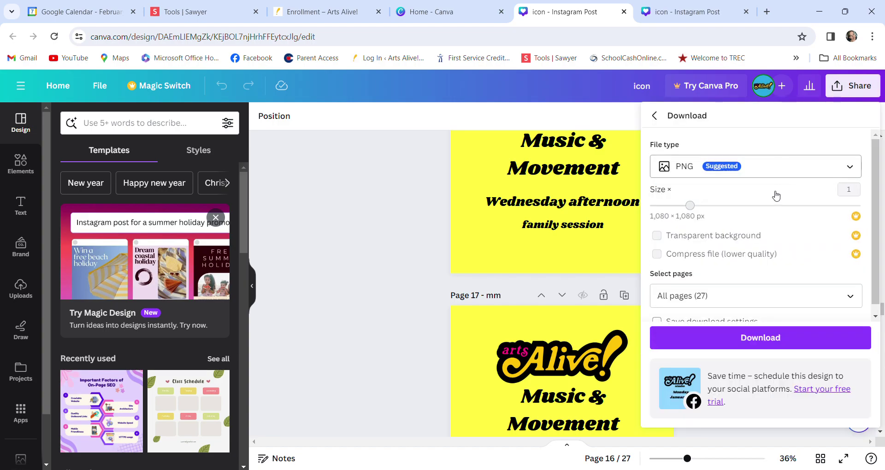
left_click(850, 296)
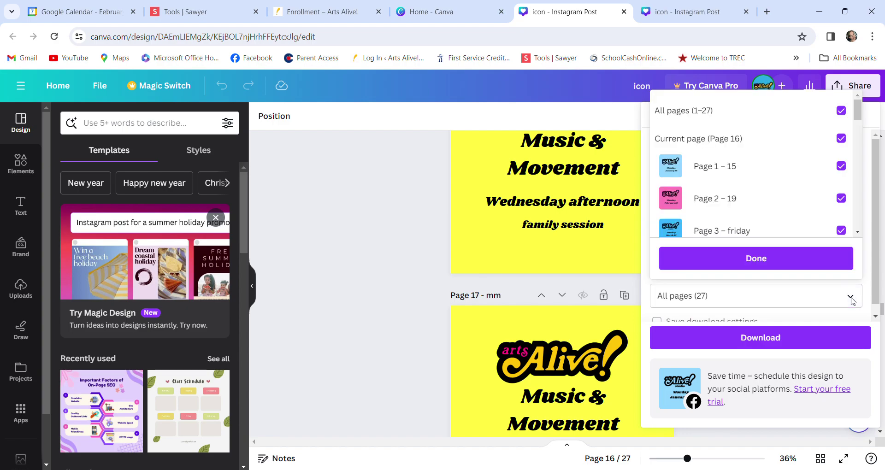
left_click(842, 115)
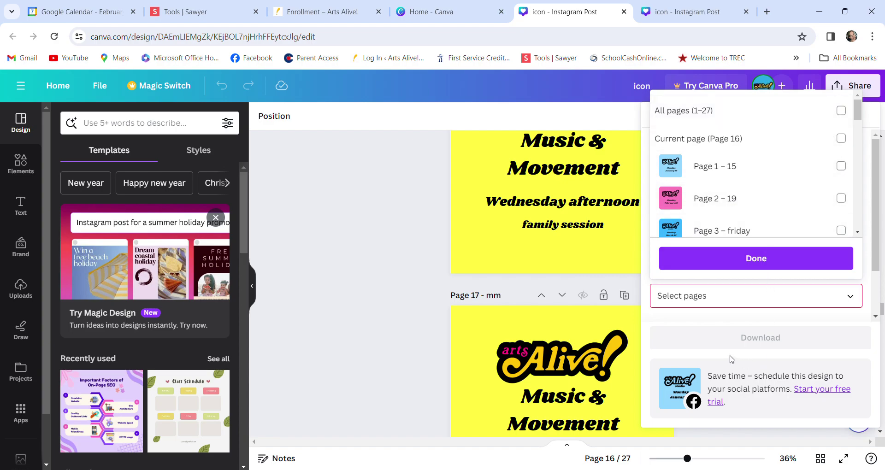
left_click(358, 318)
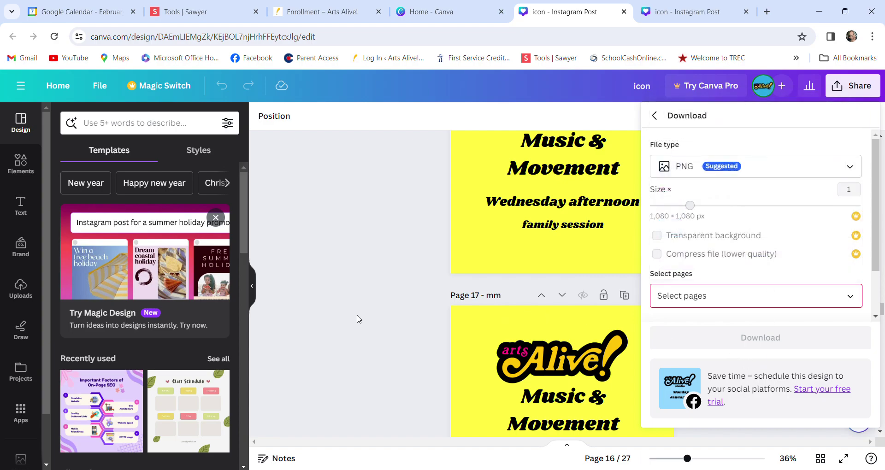
left_click(359, 319)
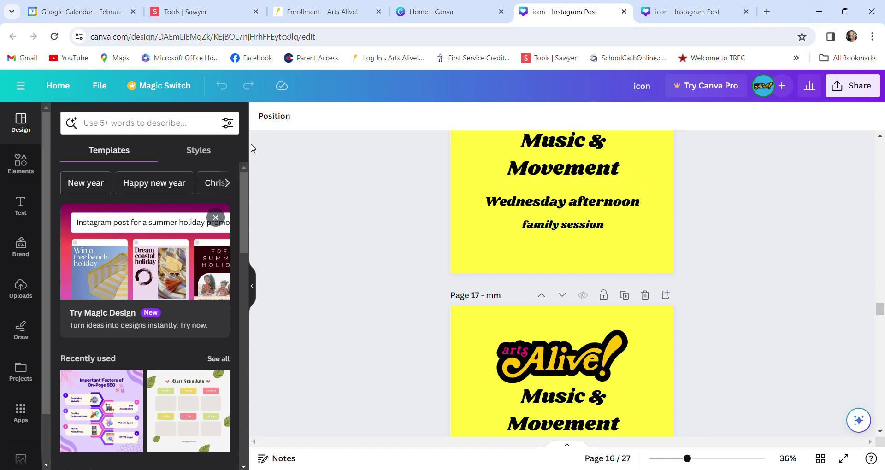
- Switch to Sawyer's semester schedules and start a new semester named Summer 2024
left_click(204, 13)
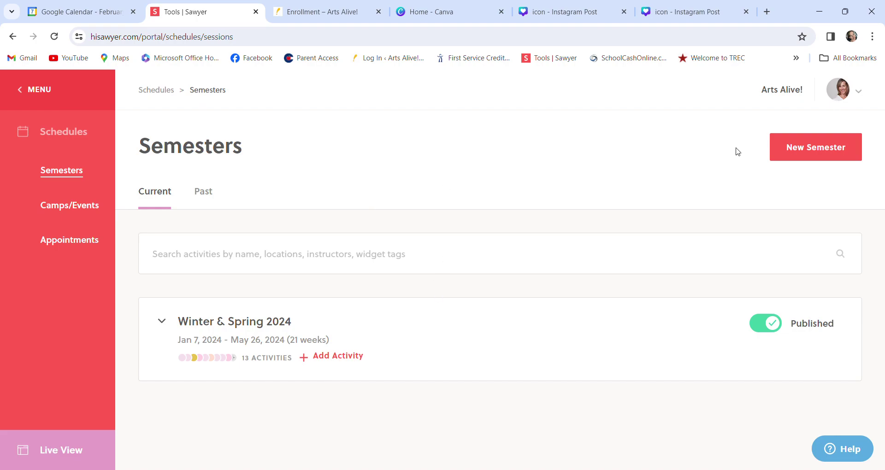
left_click(832, 150)
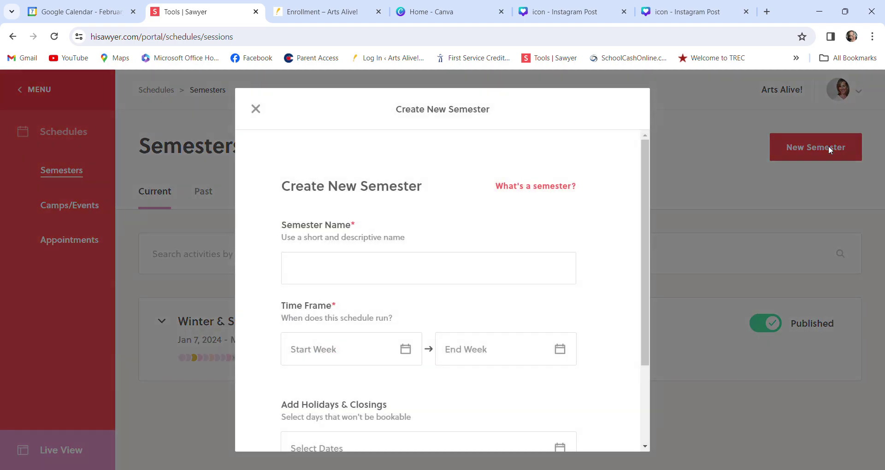
left_click(453, 272)
type("Summer 2024")
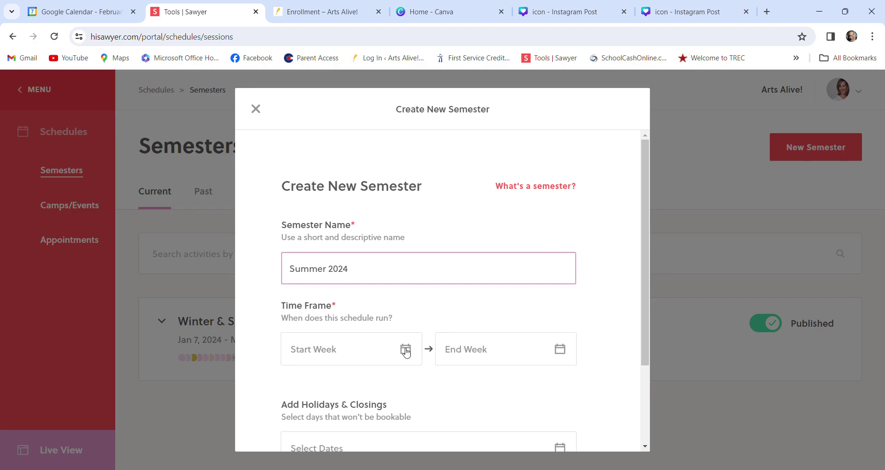
- Set the new semester's start week to the week of Jun 2, 2024
scroll(584, 315, "down", 3)
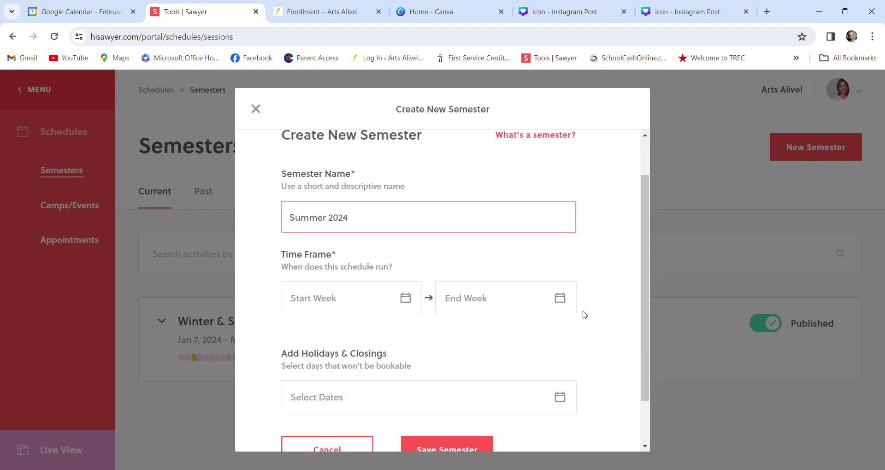
left_click(407, 246)
left_click(397, 276)
left_click(397, 277)
left_click(397, 277)
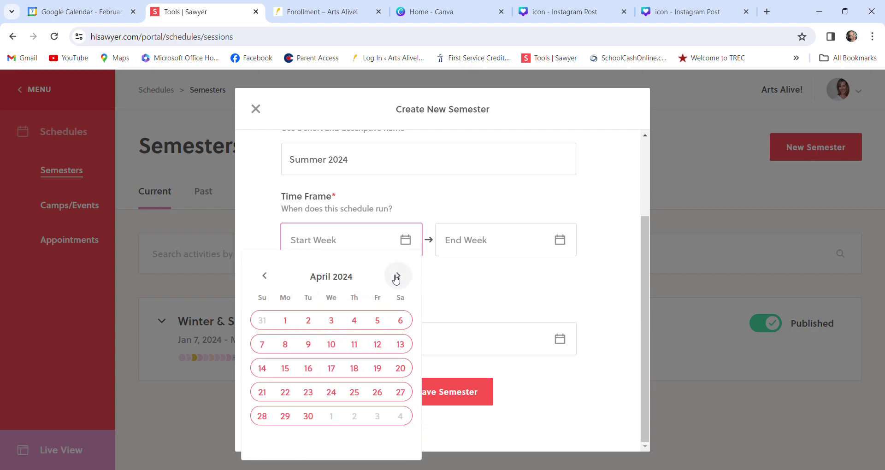
left_click(397, 276)
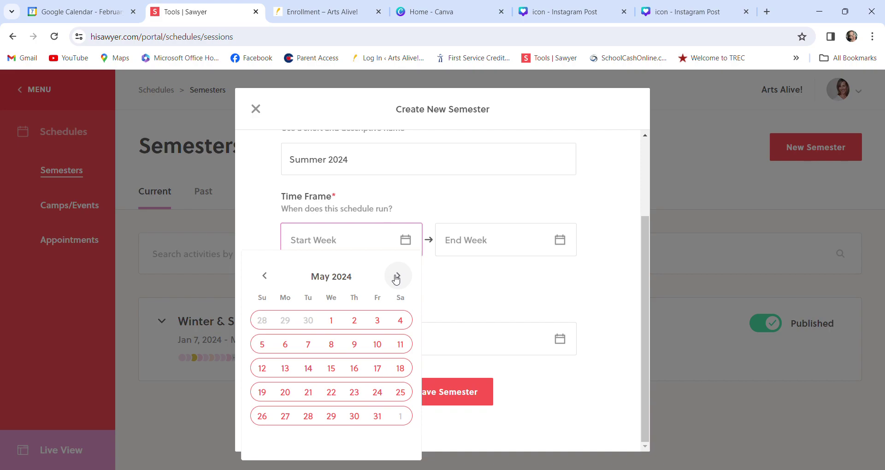
left_click(397, 276)
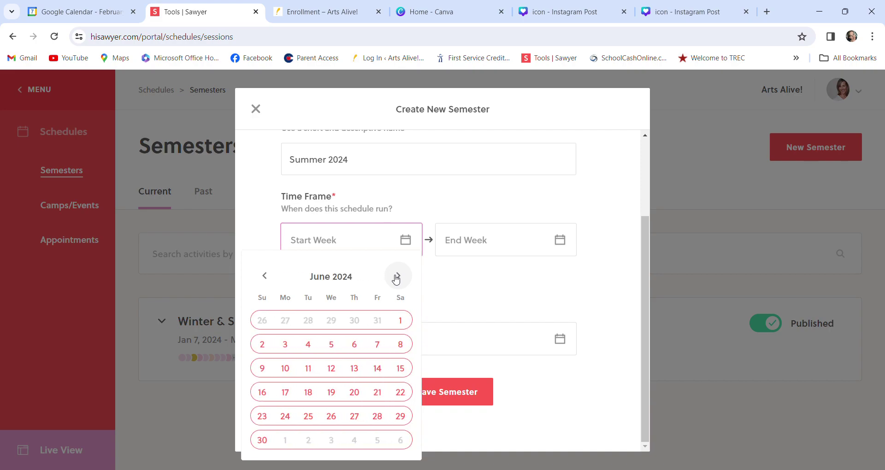
left_click(261, 349)
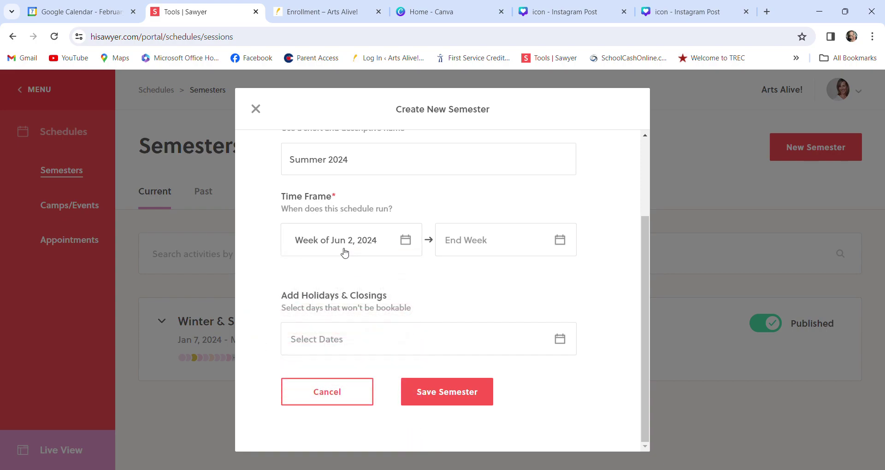
- Set the new semester's end week to the week of Aug 25, 2024
left_click(471, 241)
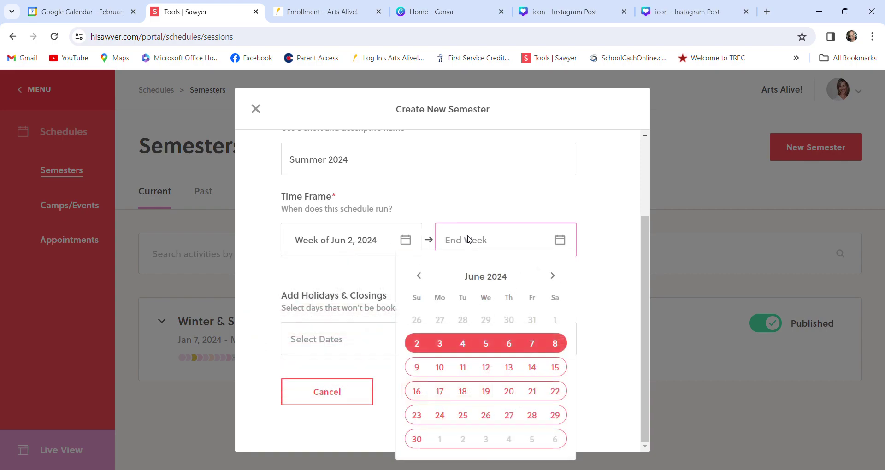
left_click(557, 279)
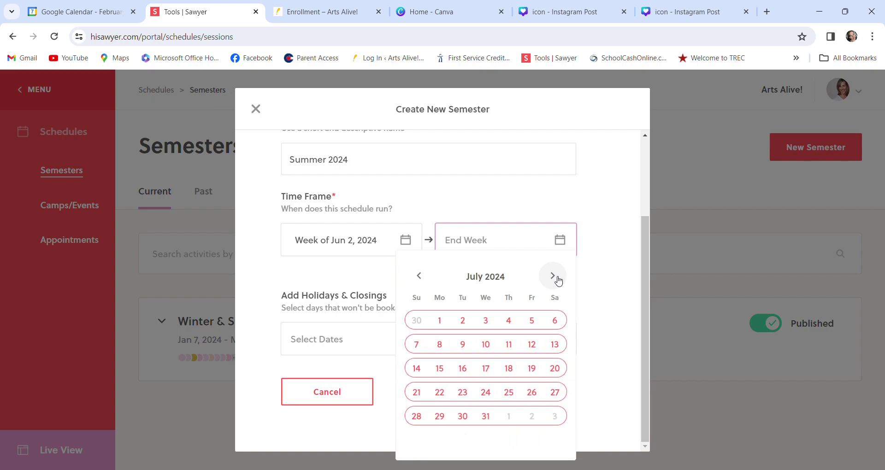
left_click(557, 279)
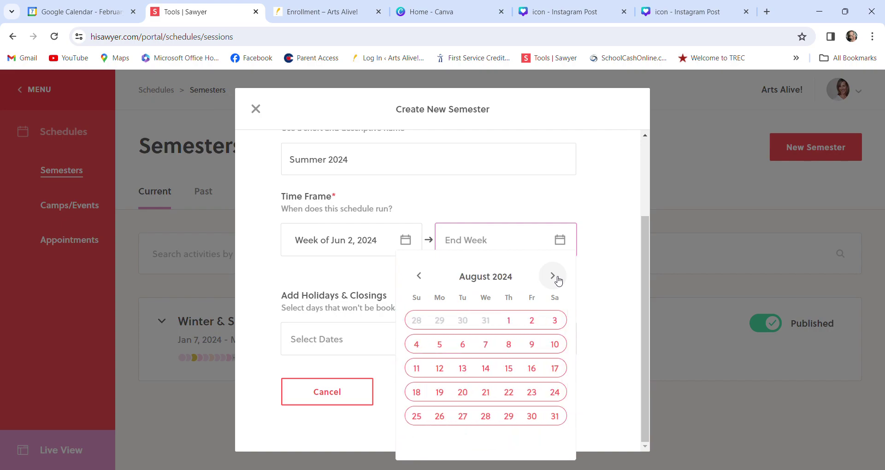
left_click(551, 422)
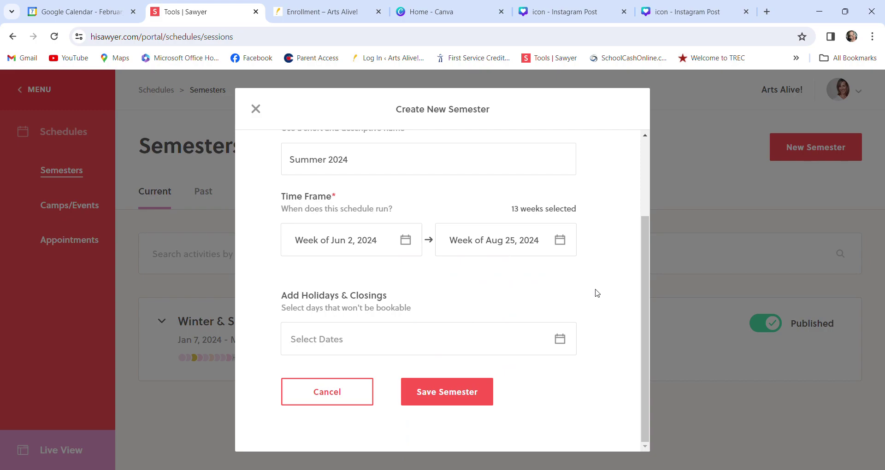
- Add July 4, 2024 to the new semester's holidays and closings, and save the semester
left_click(560, 340)
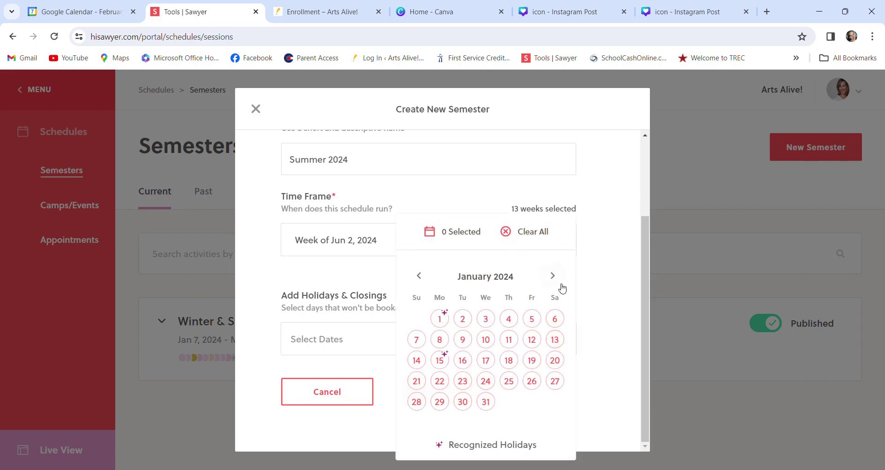
left_click(552, 275)
left_click(553, 276)
left_click(560, 275)
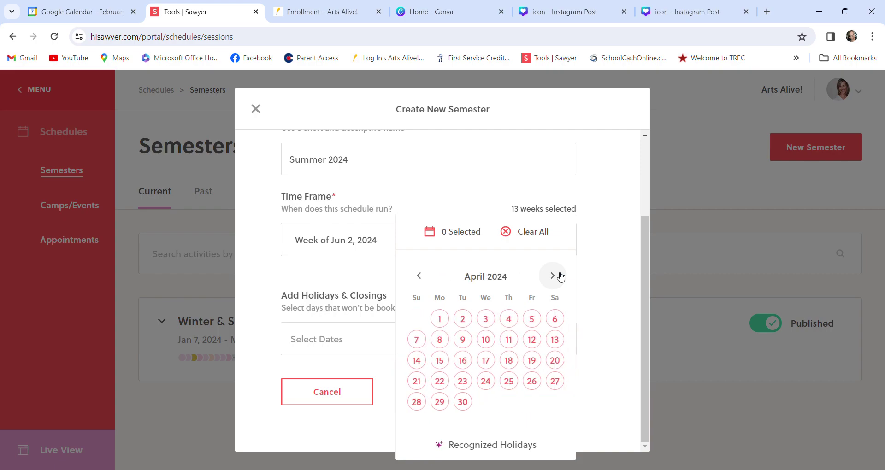
left_click(559, 276)
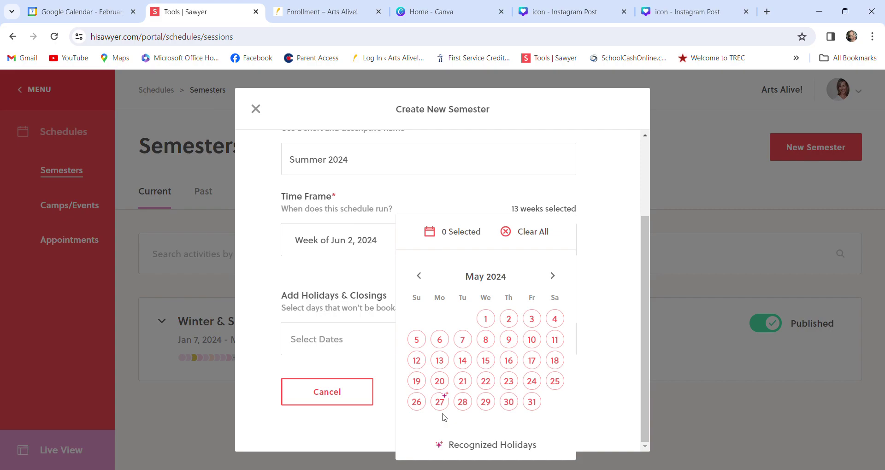
left_click(555, 286)
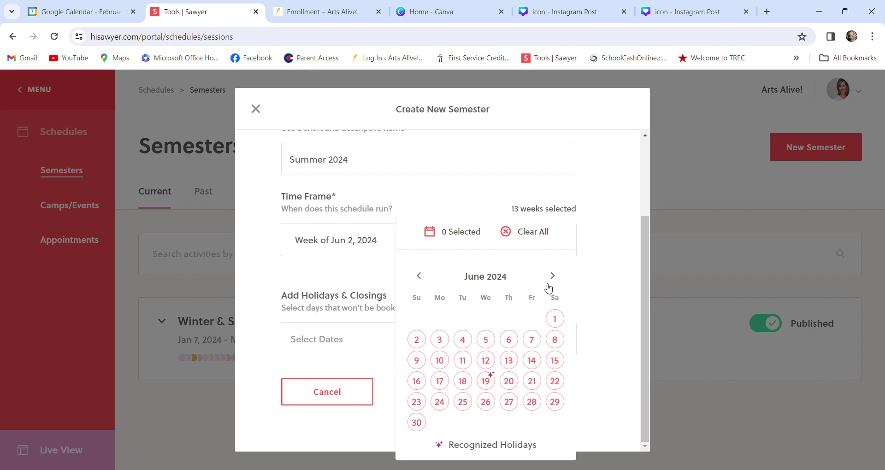
left_click(555, 278)
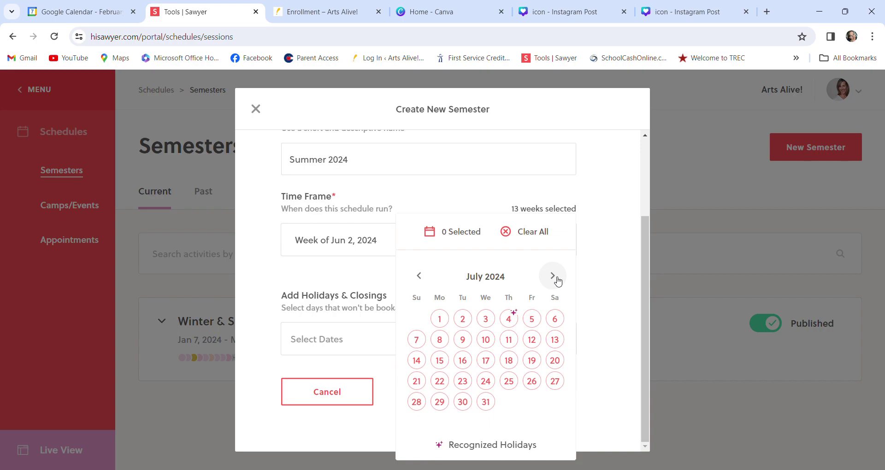
left_click(514, 326)
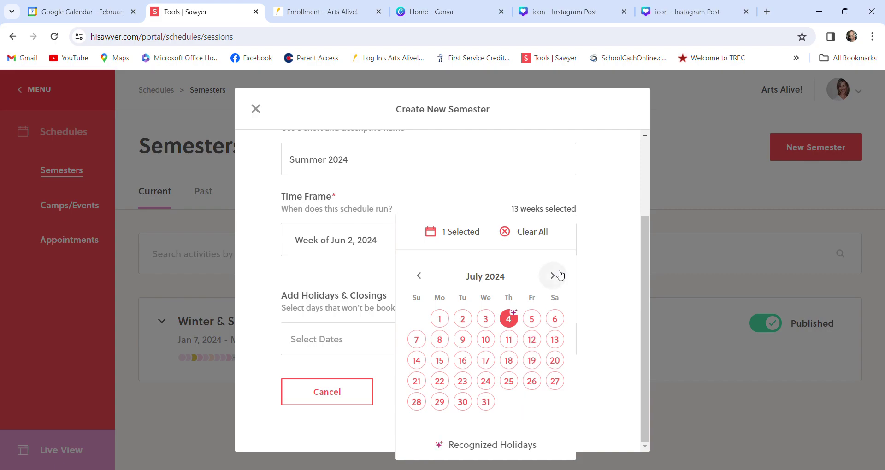
left_click(553, 275)
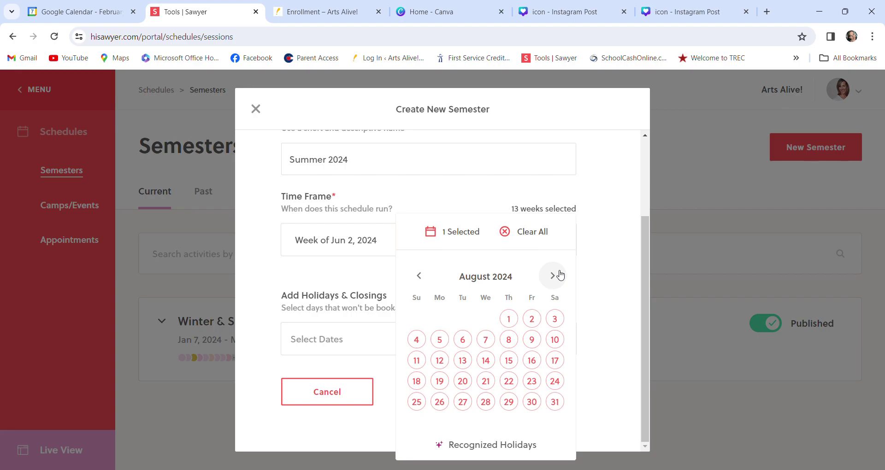
left_click(596, 280)
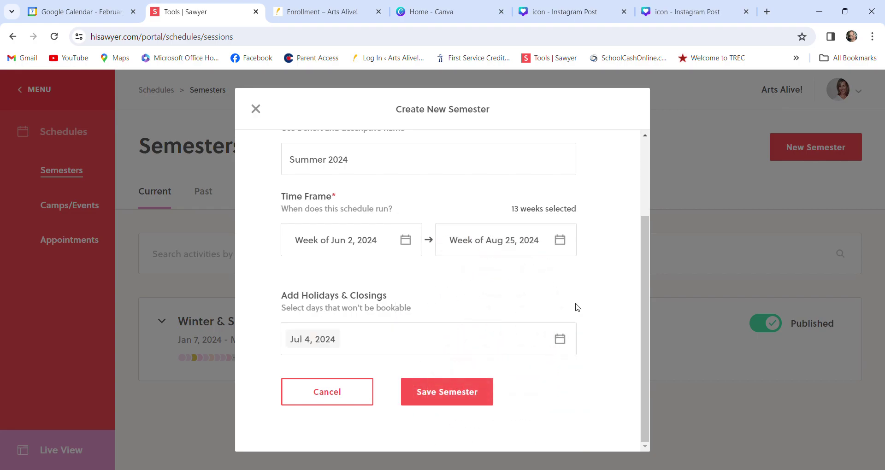
left_click(449, 390)
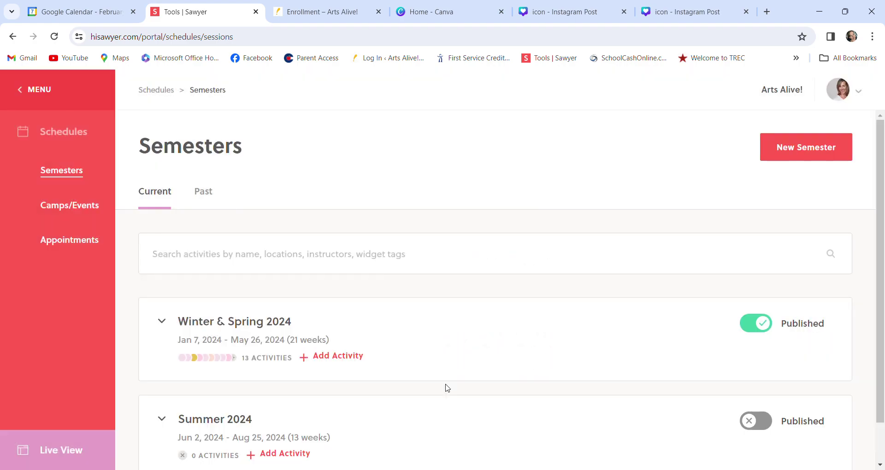
- Expand the Winter & Spring 2024 semester and review the schedule, location and pricing details of its activities
scroll(447, 388, "down", 1)
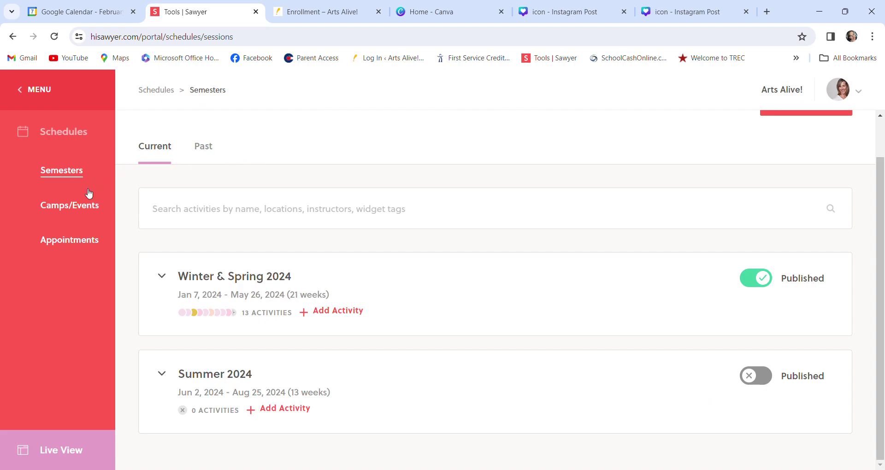
left_click(44, 91)
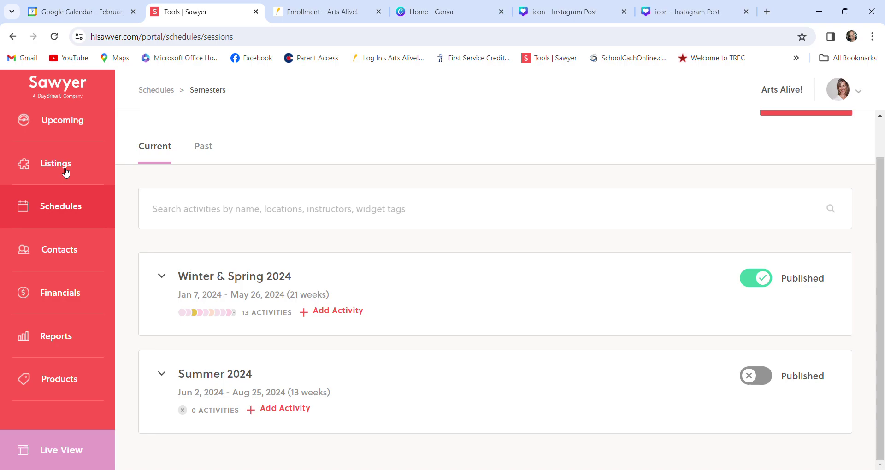
left_click(160, 278)
scroll(279, 383, "down", 4)
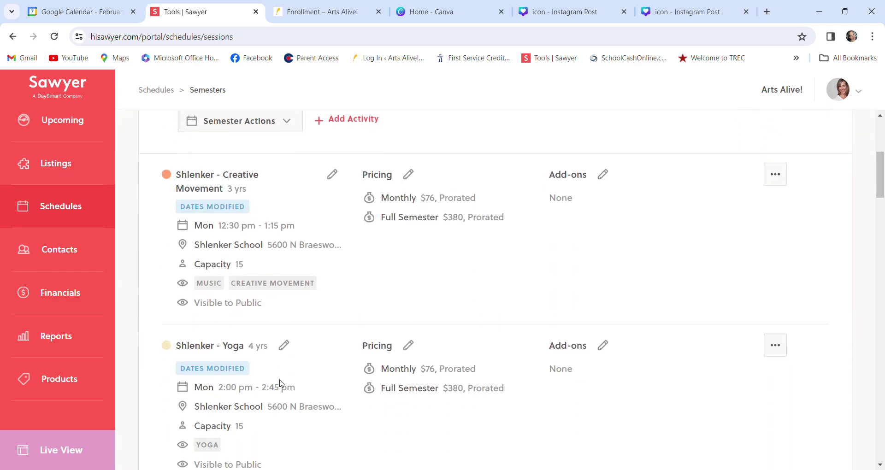
scroll(279, 382, "down", 10)
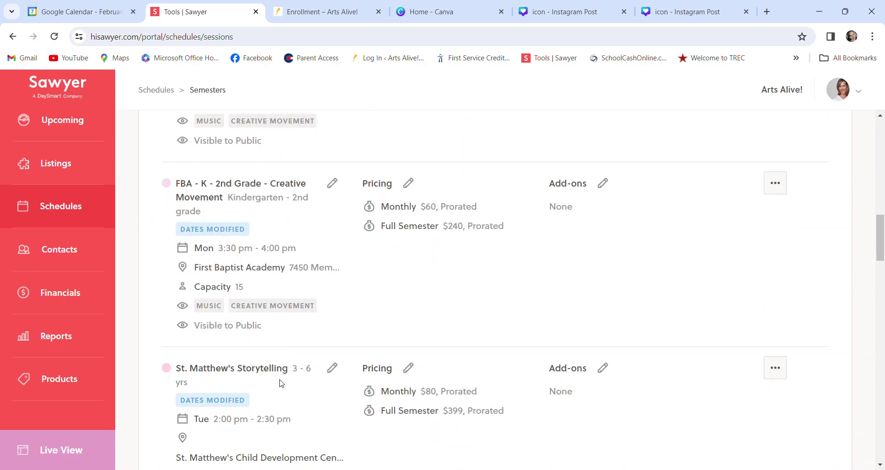
scroll(280, 383, "up", 15)
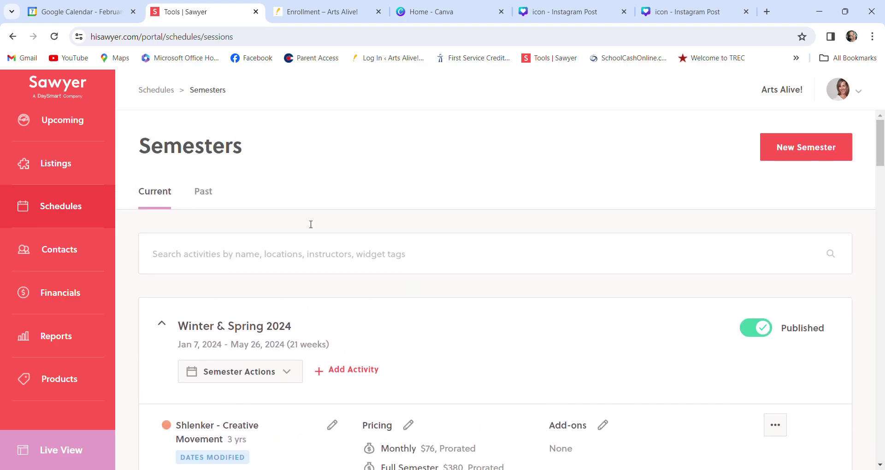
- View the activity listings and the Camps/Events schedules to compare where activities and their schedules are kept
left_click(62, 168)
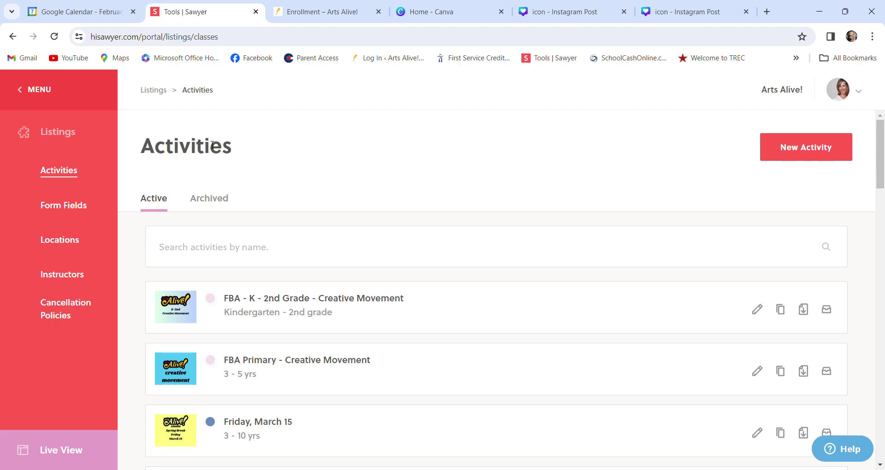
left_click(35, 96)
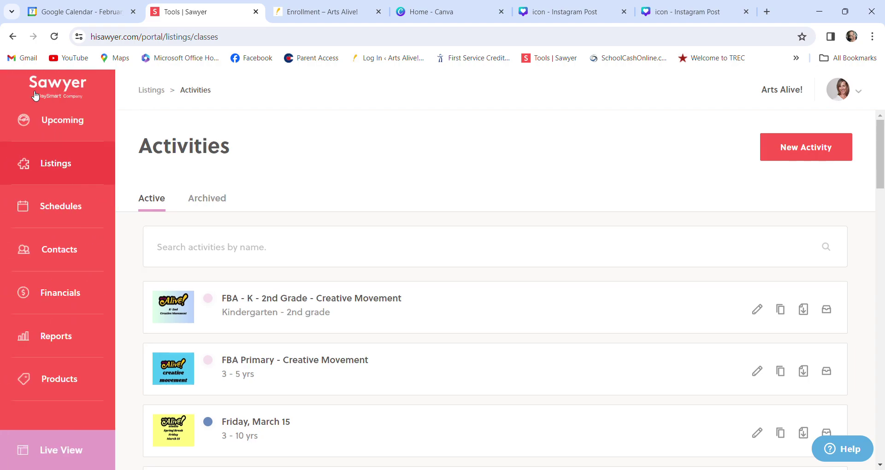
left_click(64, 207)
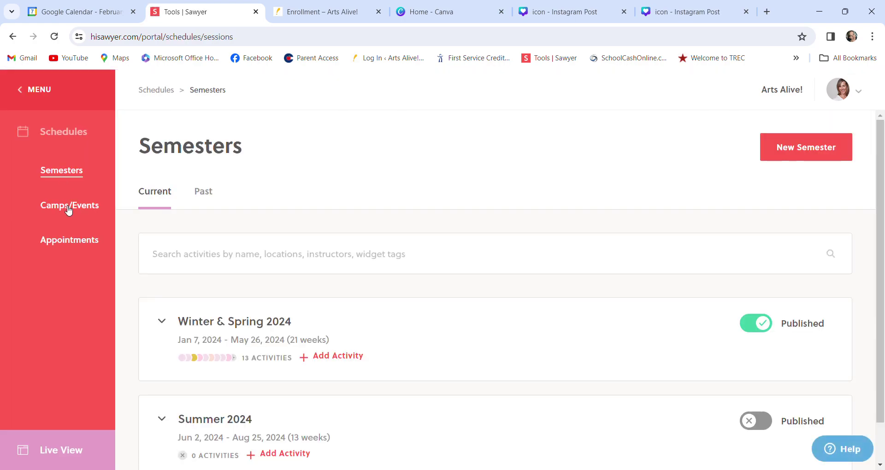
left_click(69, 210)
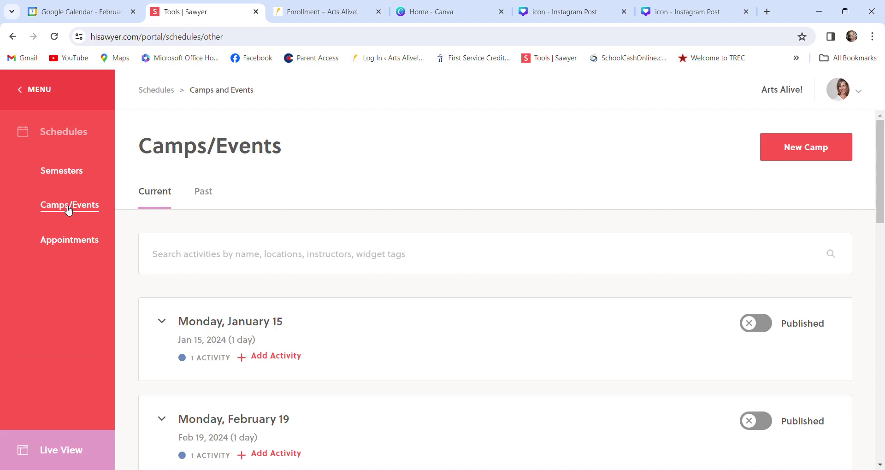
left_click(34, 89)
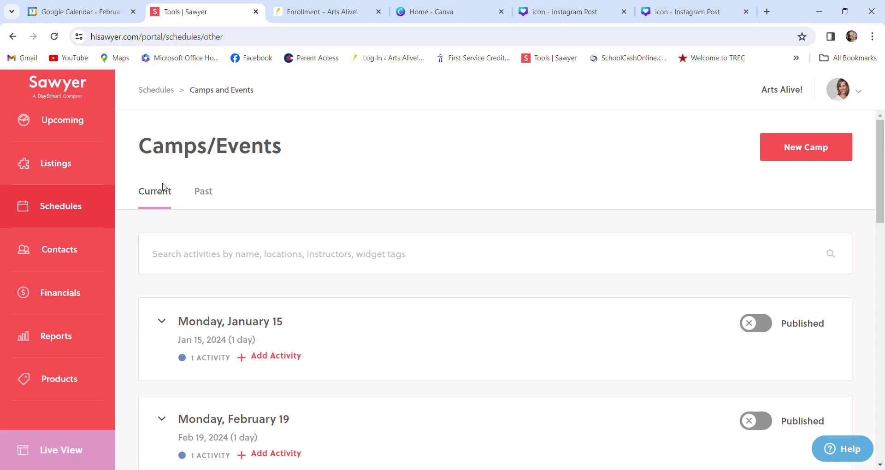
- Return to the activity listings and examine the active class and single-day camp entries, including their icons and age ranges
left_click(69, 167)
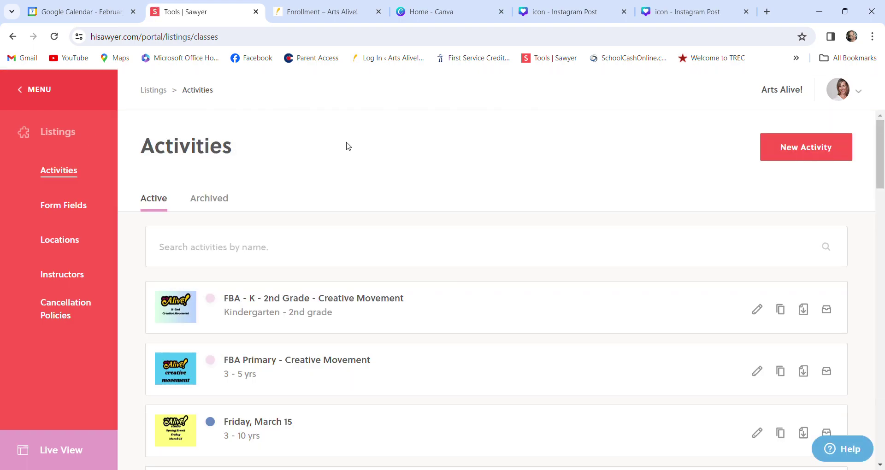
scroll(574, 301, "down", 5)
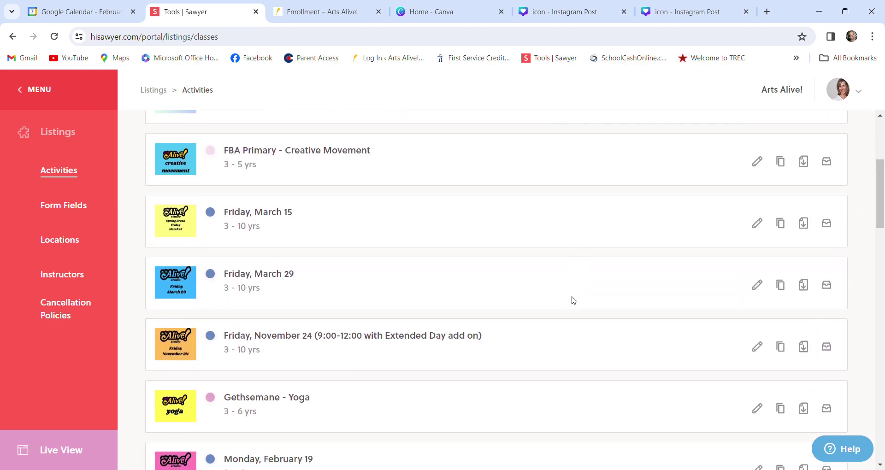
scroll(574, 300, "up", 4)
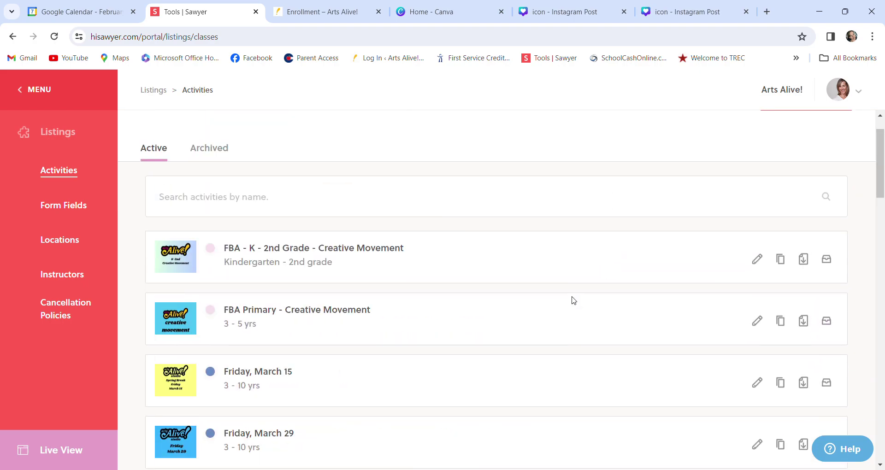
scroll(573, 301, "down", 3)
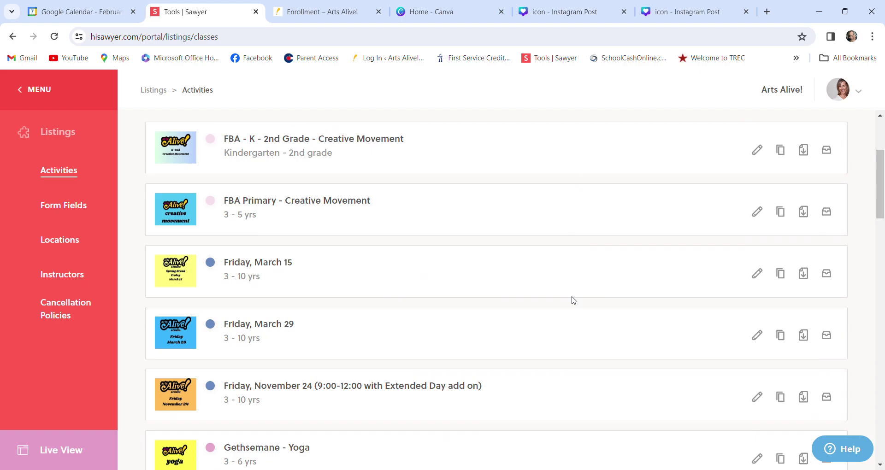
scroll(574, 301, "down", 3)
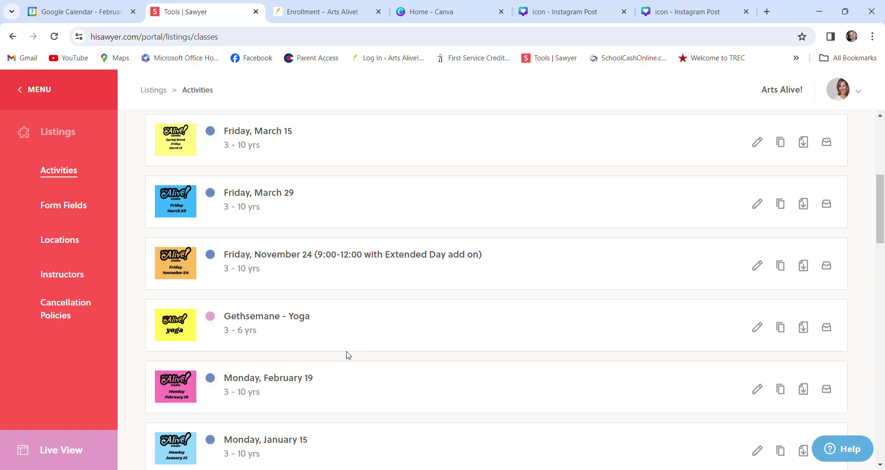
scroll(366, 284, "up", 4)
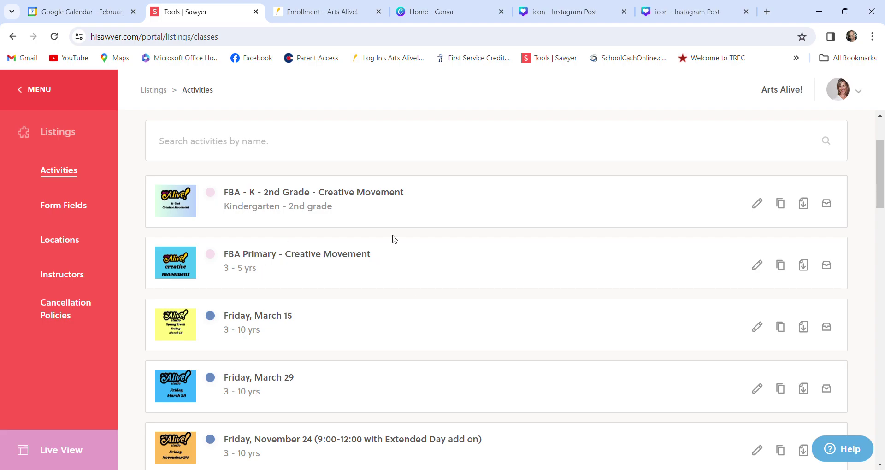
scroll(447, 280, "down", 5)
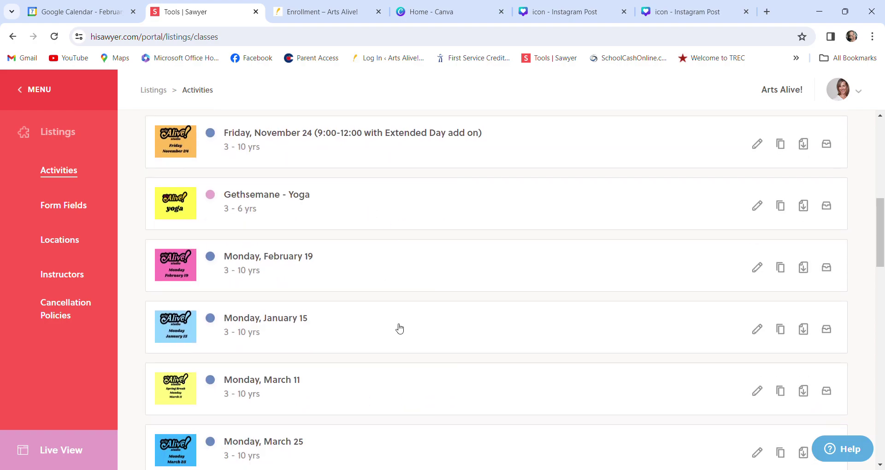
scroll(398, 328, "down", 3)
scroll(399, 328, "down", 3)
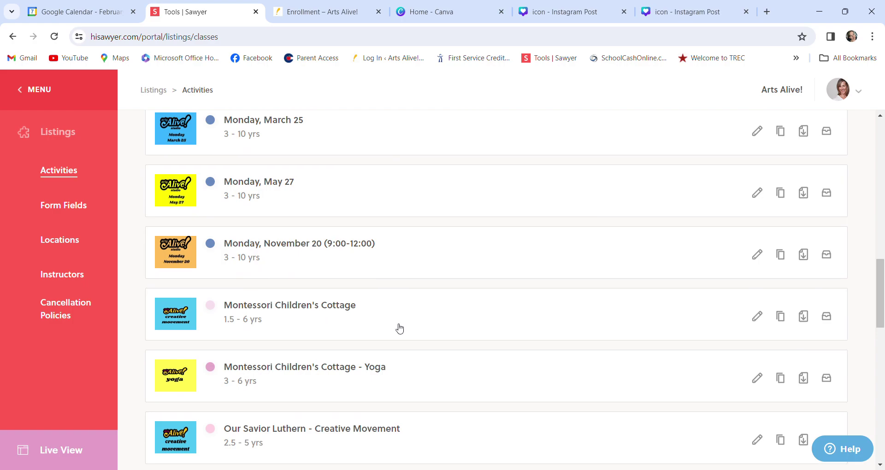
scroll(400, 328, "down", 3)
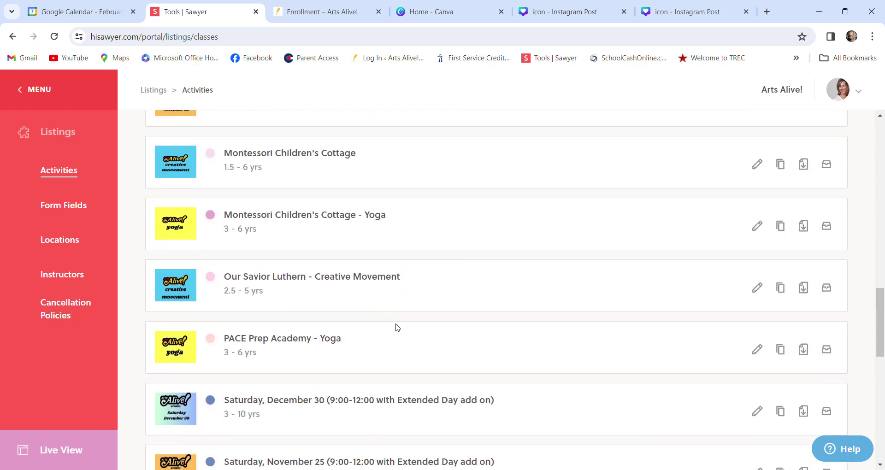
scroll(398, 328, "up", 5)
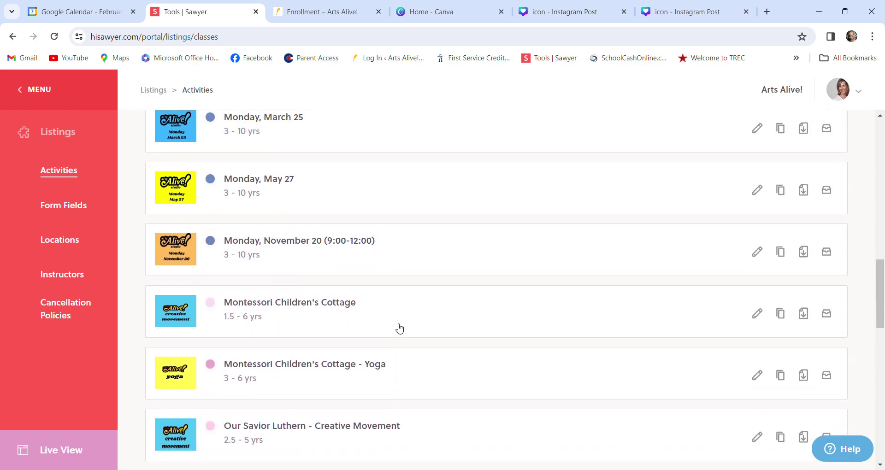
scroll(400, 329, "up", 2)
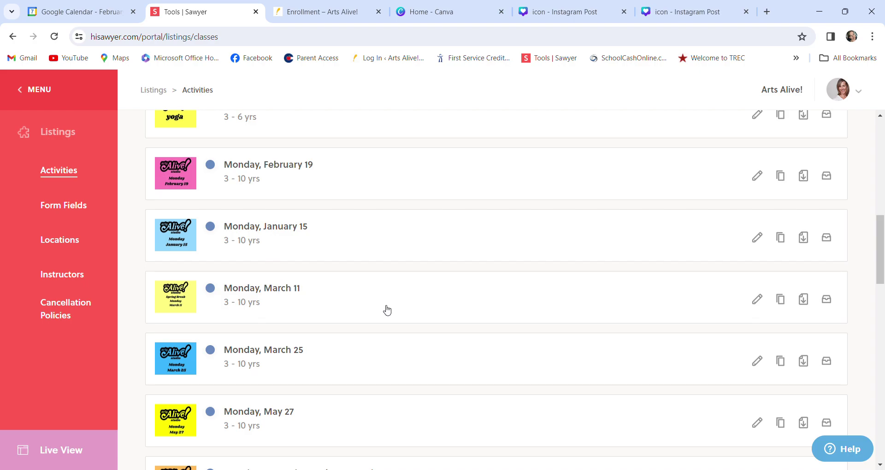
scroll(387, 310, "down", 3)
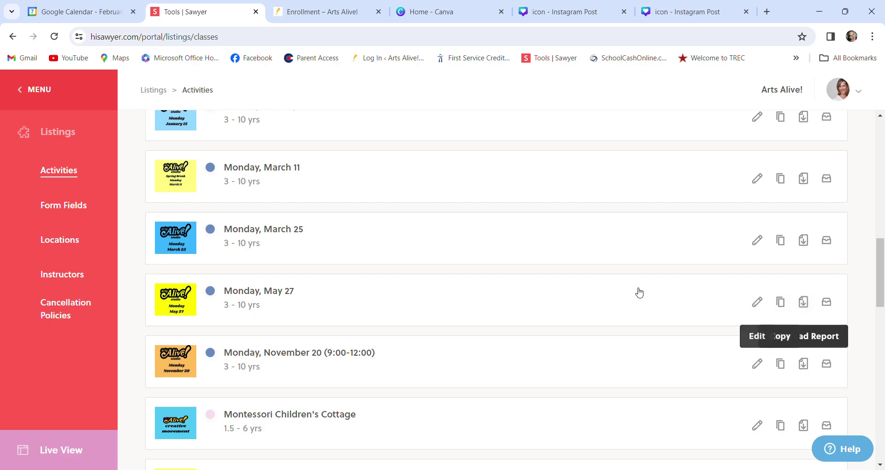
- Examine the Monday, May 27 activity's name, photo and description in its edit form, and return to the Monday entries without changing anything
left_click(761, 312)
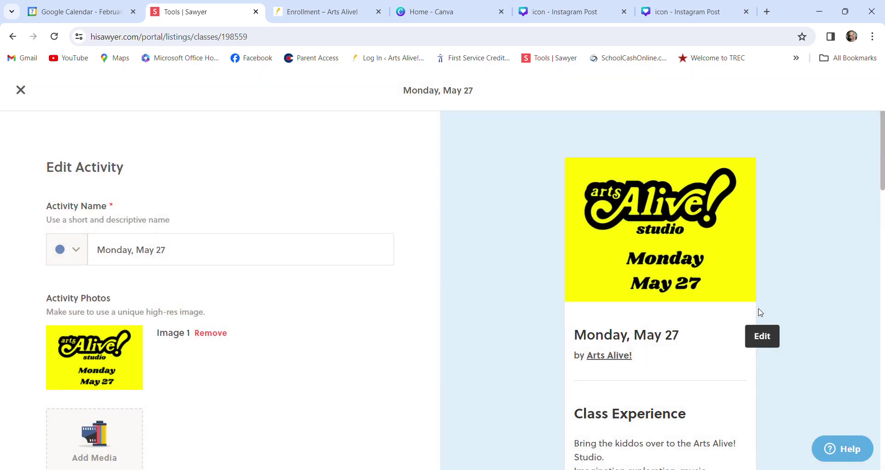
scroll(330, 338, "down", 1)
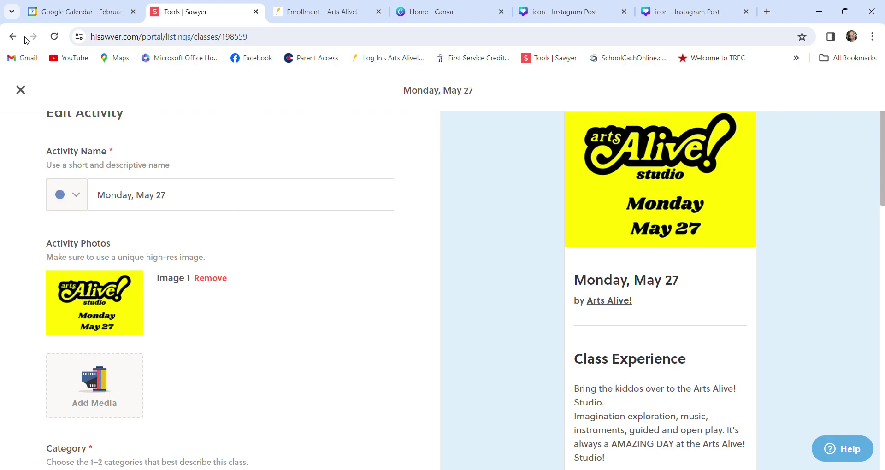
left_click(23, 93)
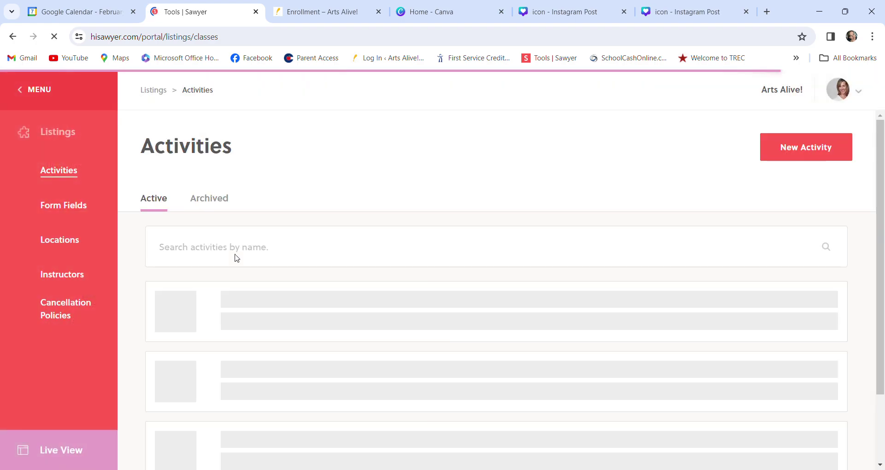
scroll(478, 355, "down", 3)
scroll(481, 354, "down", 7)
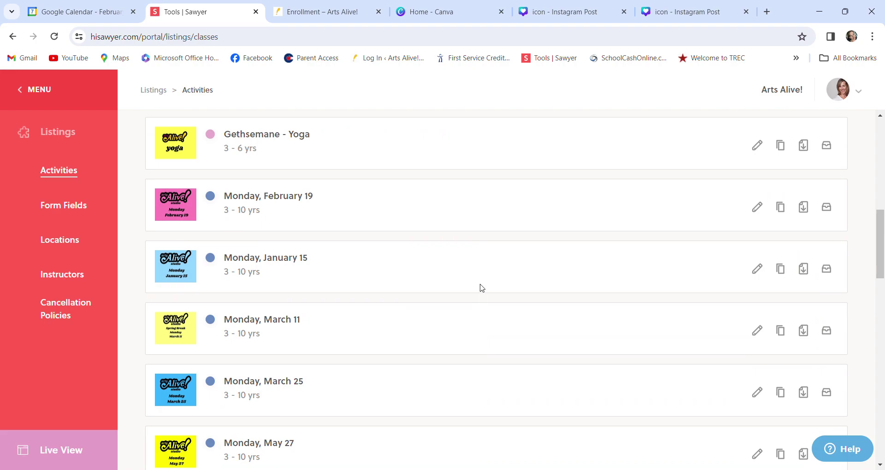
- Duplicate the Gethsemane - Yoga activity from the active activity listings to start a new listing
scroll(481, 288, "down", 1)
scroll(481, 289, "up", 3)
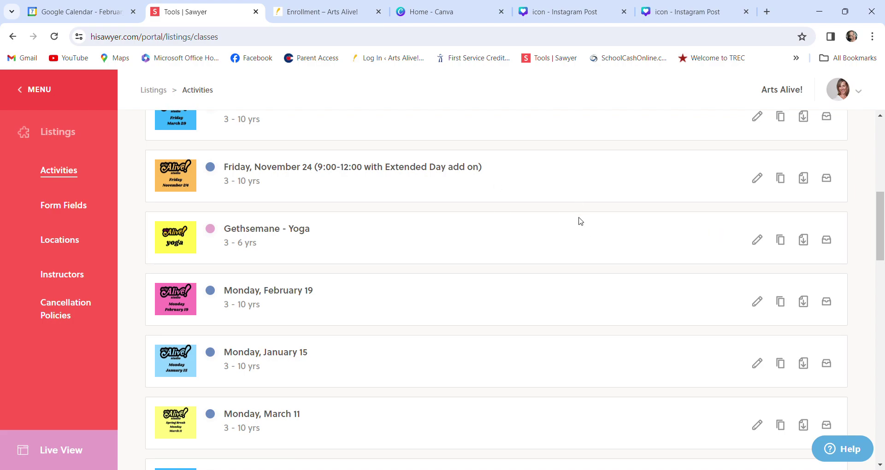
scroll(580, 221, "up", 10)
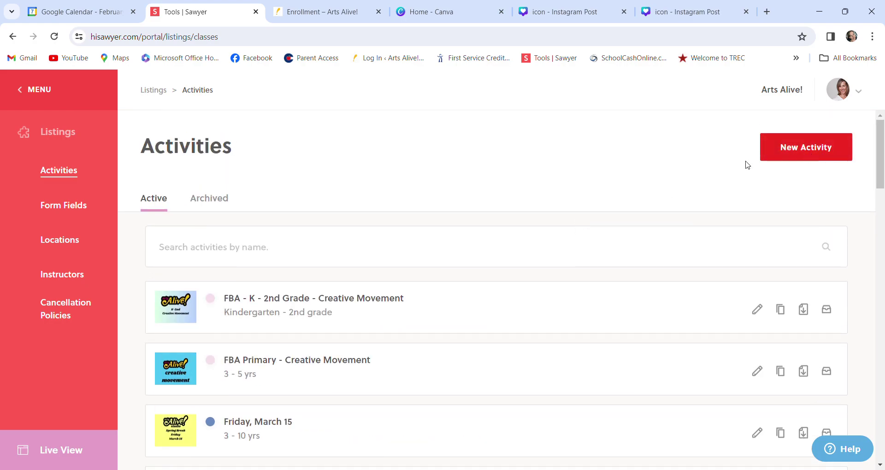
scroll(586, 372, "down", 1)
scroll(587, 371, "down", 10)
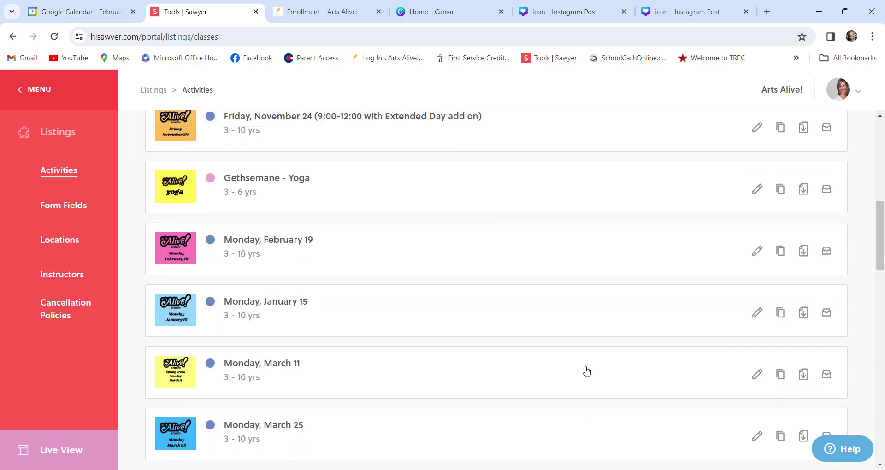
scroll(587, 372, "up", 2)
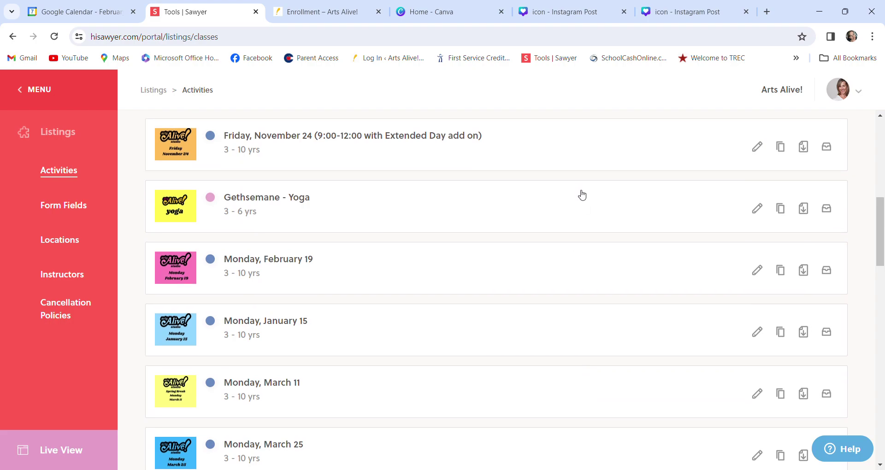
left_click(784, 214)
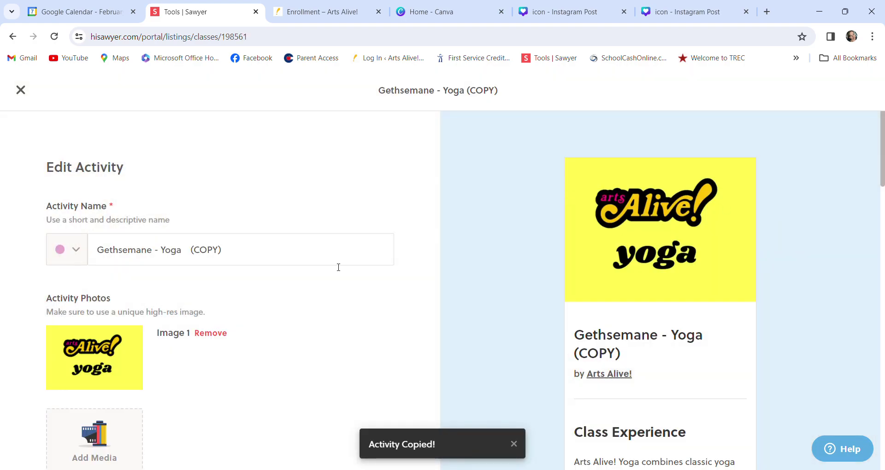
- Rename the copied activity "new school - Yoga", removing the Gethsemane prefix and the (COPY) suffix
left_click(236, 253)
key("BackSpace")
key("BackSpace")
key("BackSpace")
key("BackSpace")
key("BackSpace")
key("BackSpace")
key("BackSpace")
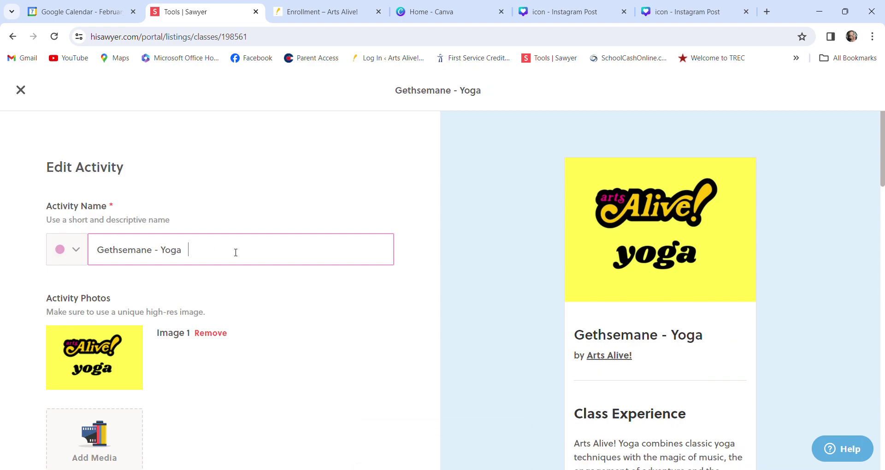
key("BackSpace")
key("BackSpace")
key("BackSpace")
key("BackSpace")
key("BackSpace")
key("BackSpace")
key("BackSpace")
key("BackSpace")
key("BackSpace")
key("BackSpace")
key("BackSpace")
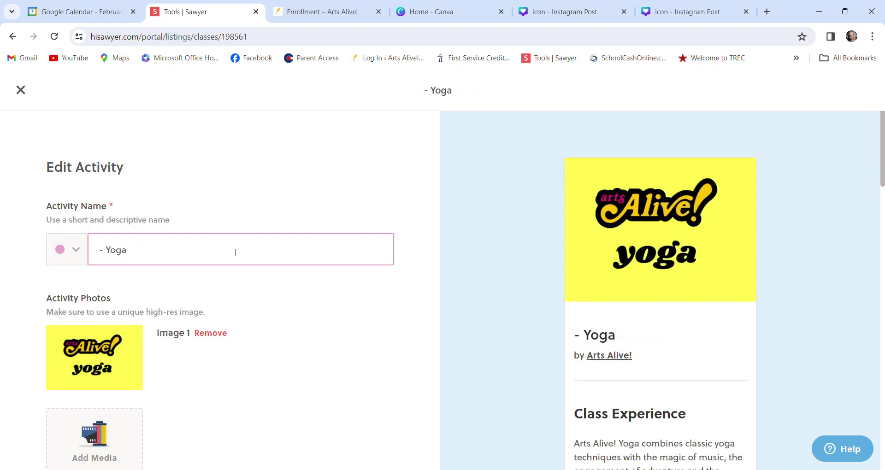
type("new school")
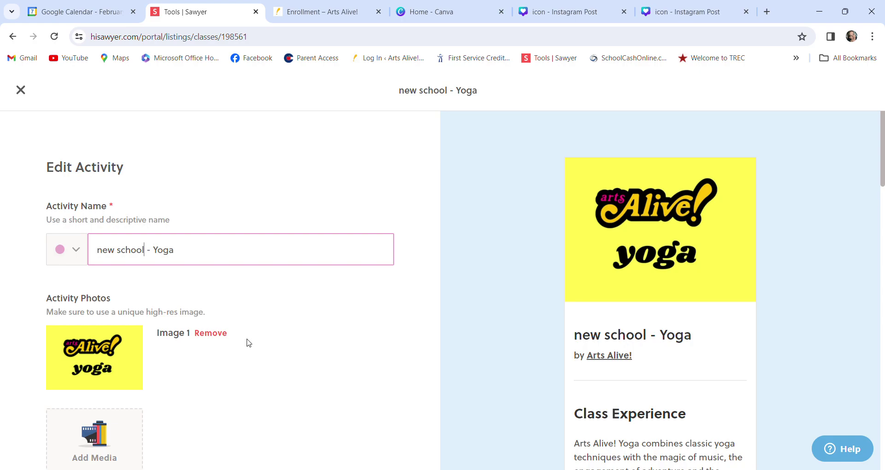
- Remove the activity's existing photo and upload the Arts Alive! yoga icon in its place, saving it with the default crop
scroll(248, 340, "down", 2)
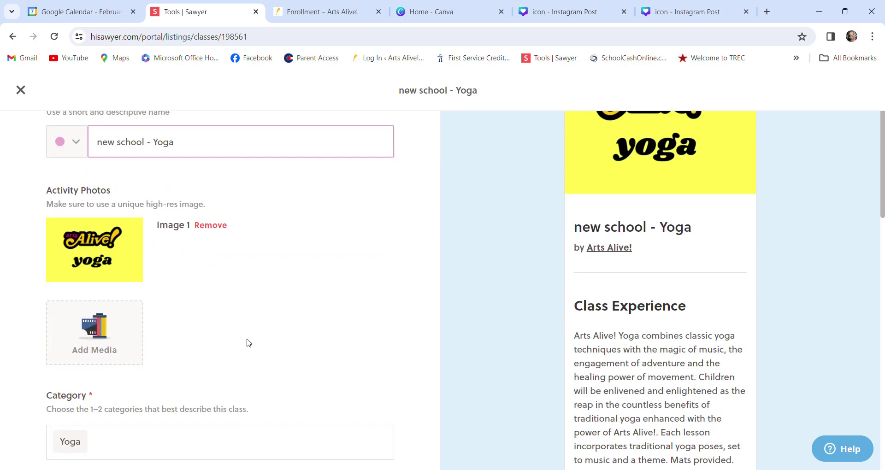
left_click(222, 230)
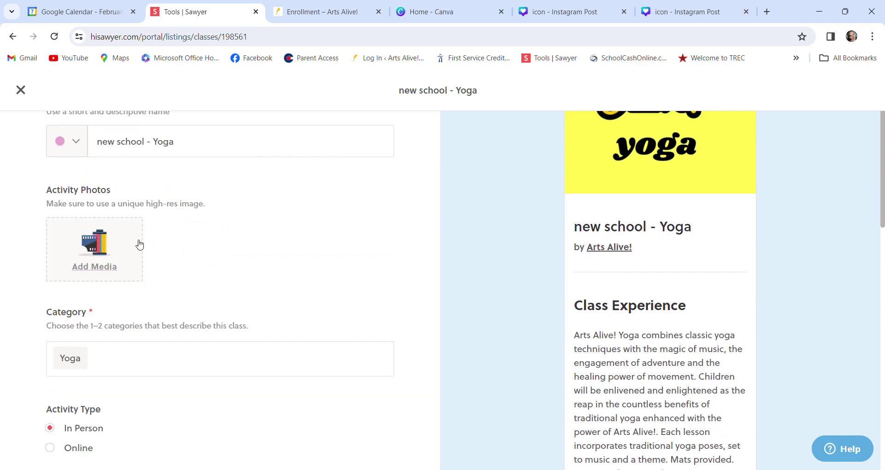
left_click(140, 245)
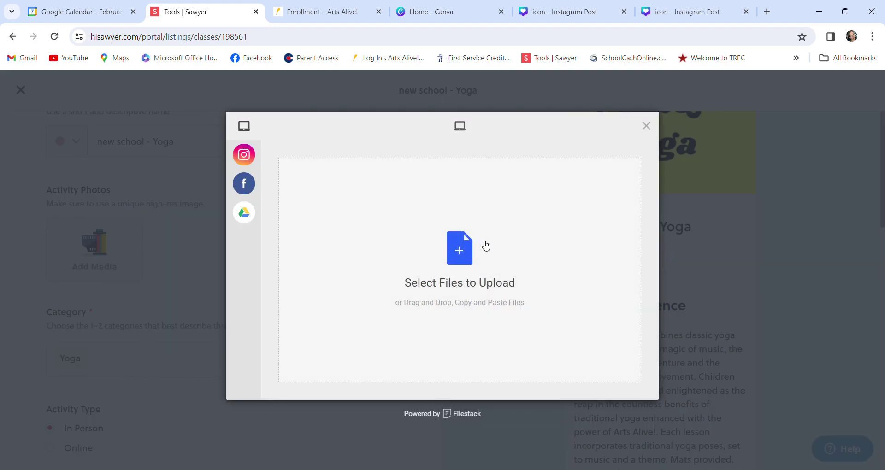
left_click(460, 261)
key("ctrl+v")
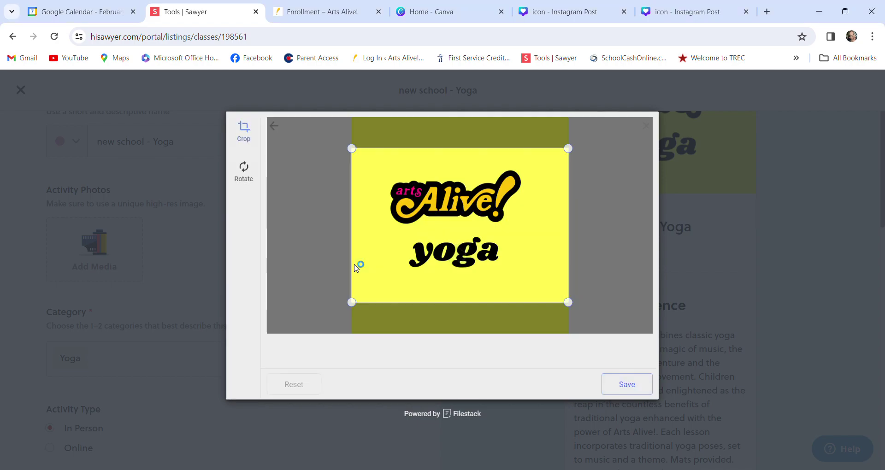
left_click(623, 385)
left_click(623, 387)
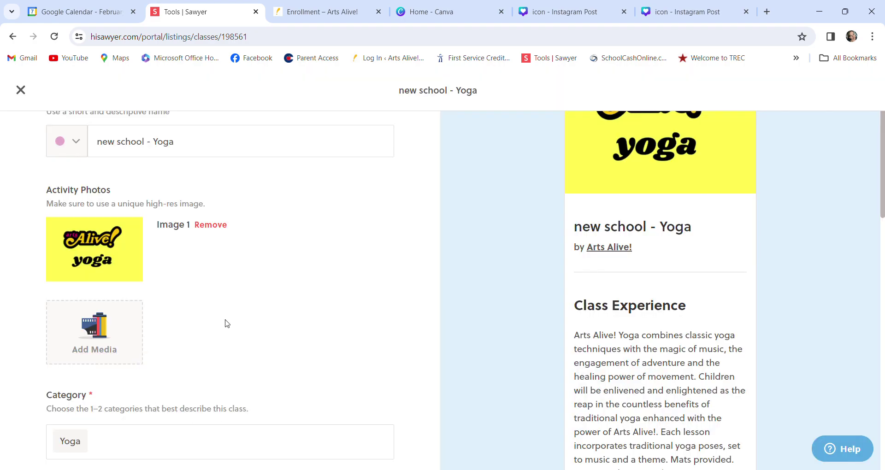
- Examine the activity's category choices, activity type, participants, age range, adult participation and class description without changing them
scroll(244, 319, "down", 3)
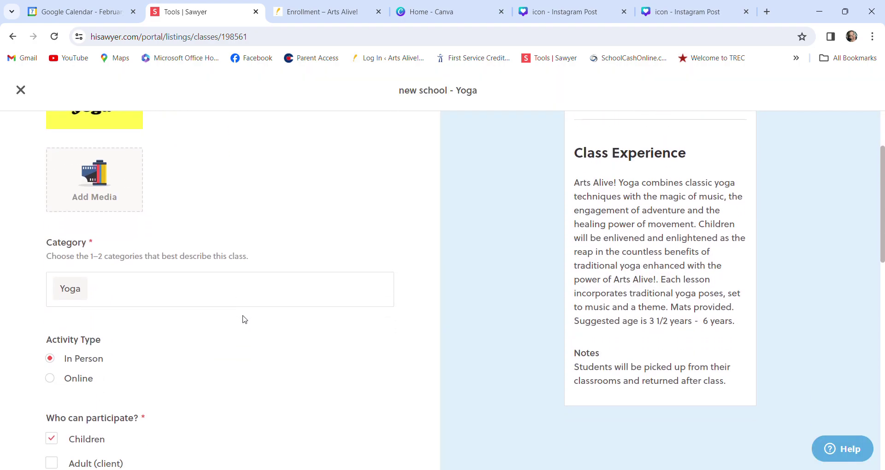
left_click(229, 297)
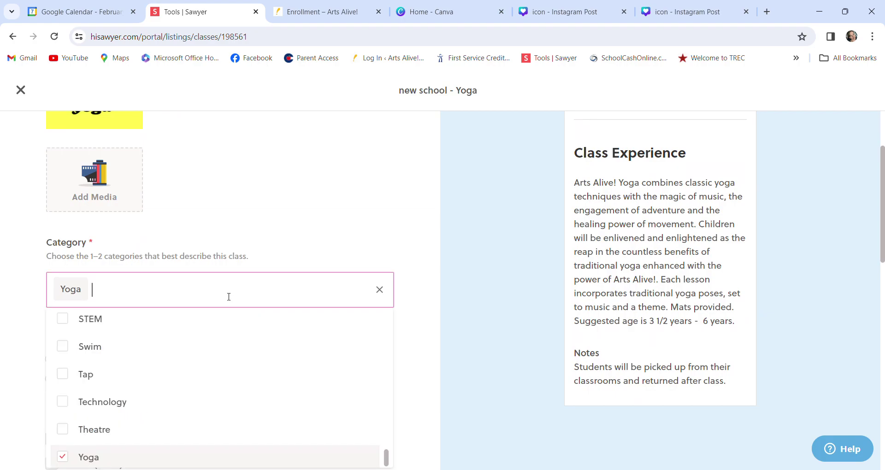
scroll(181, 381, "down", 1)
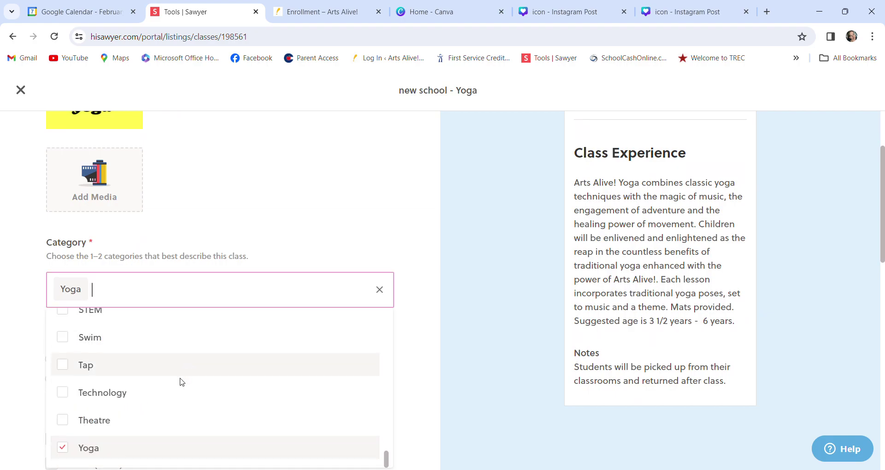
left_click(286, 201)
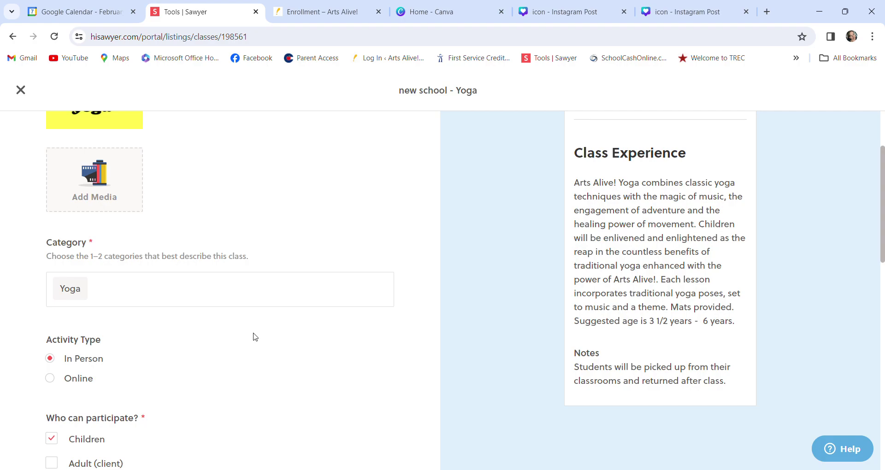
scroll(255, 337, "down", 3)
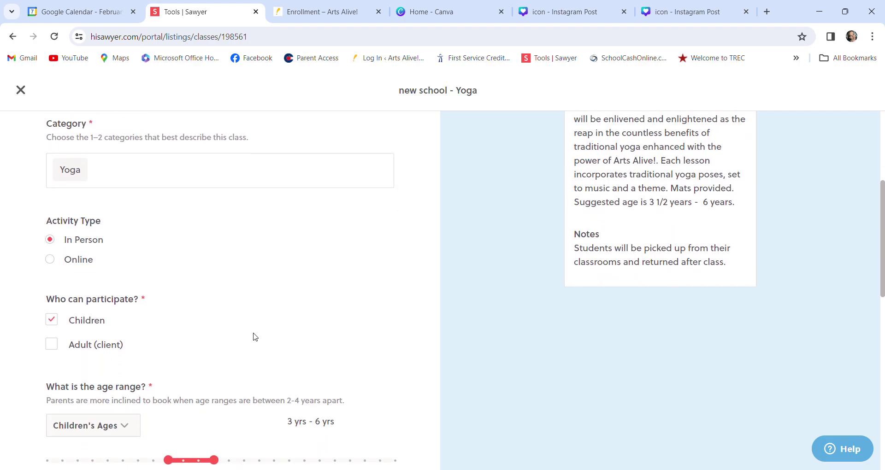
scroll(255, 337, "down", 2)
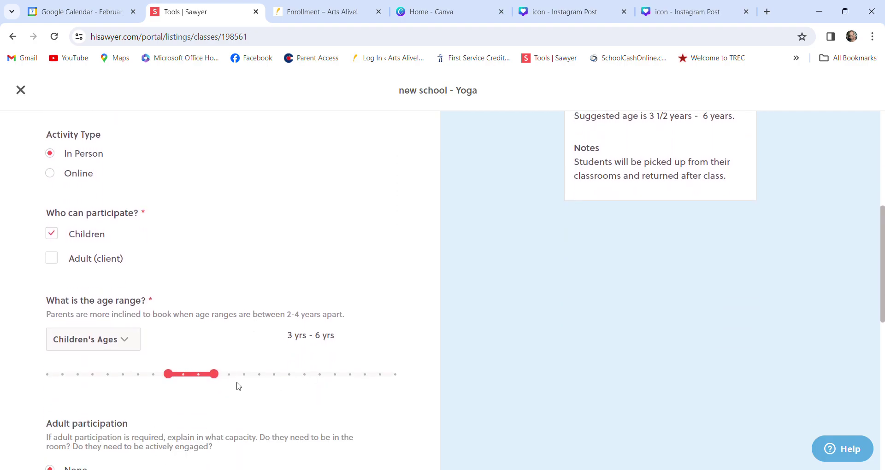
scroll(238, 386, "down", 2)
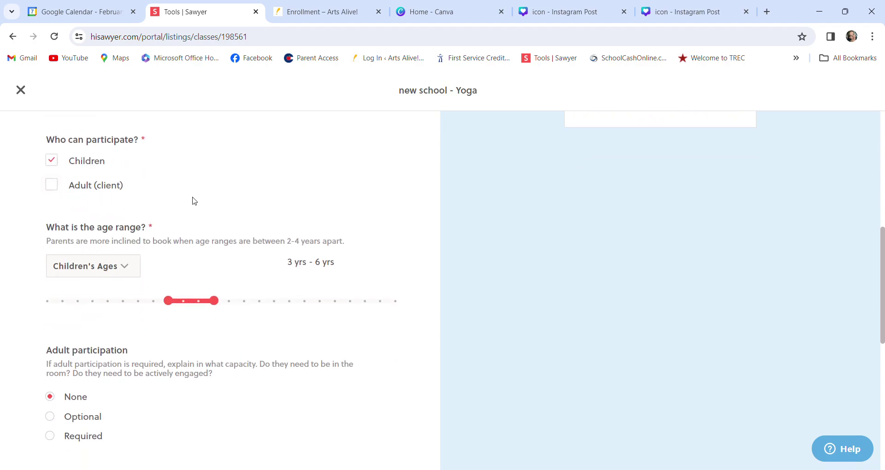
scroll(269, 367, "down", 6)
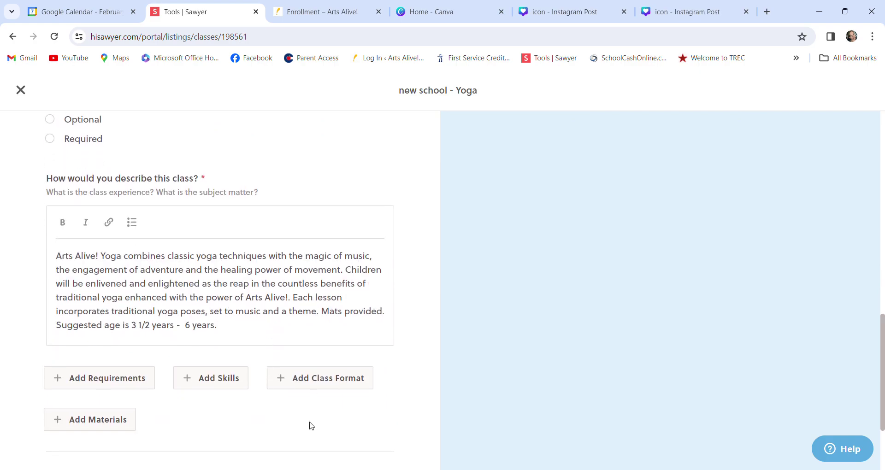
scroll(310, 426, "down", 1)
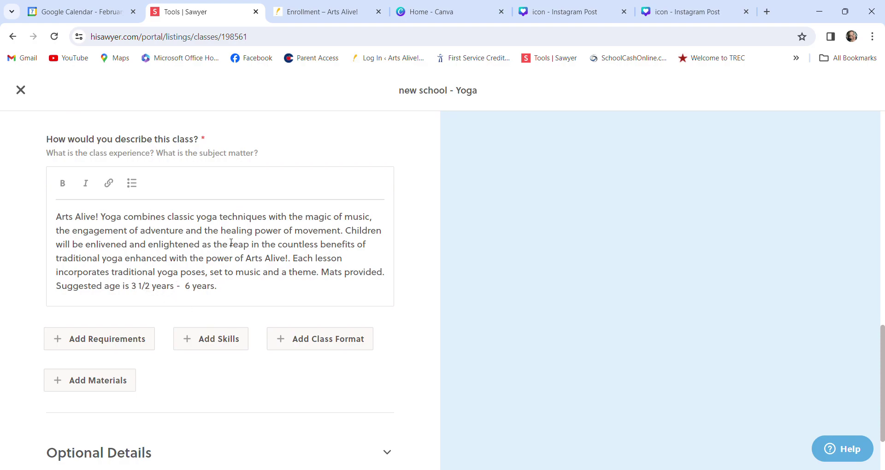
- Check the age range slider and the choice between children's ages and grades, keeping Children's Ages
scroll(231, 243, "up", 5)
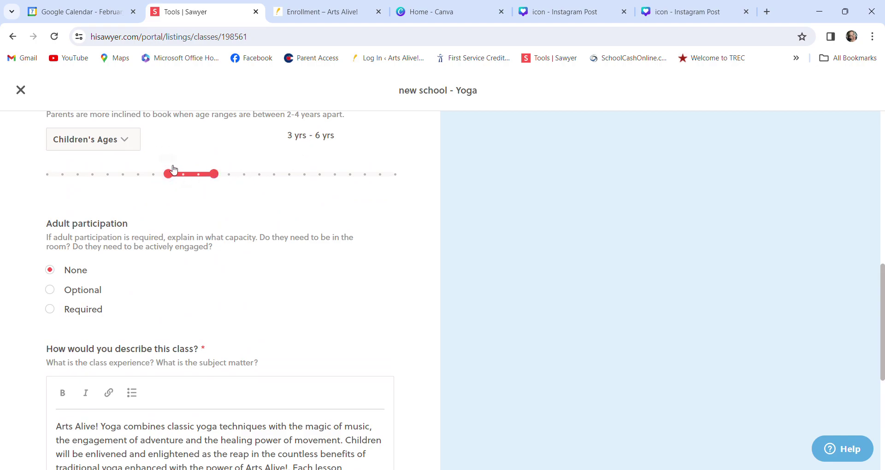
mouse_move(174, 176)
mouse_move(174, 179)
left_mouse_down()
mouse_move(182, 178)
mouse_move(171, 179)
left_mouse_up()
left_click(124, 143)
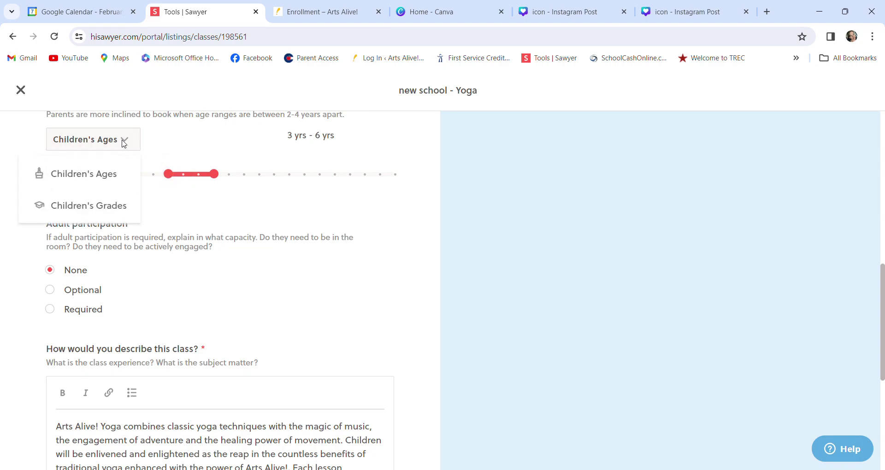
left_click(123, 143)
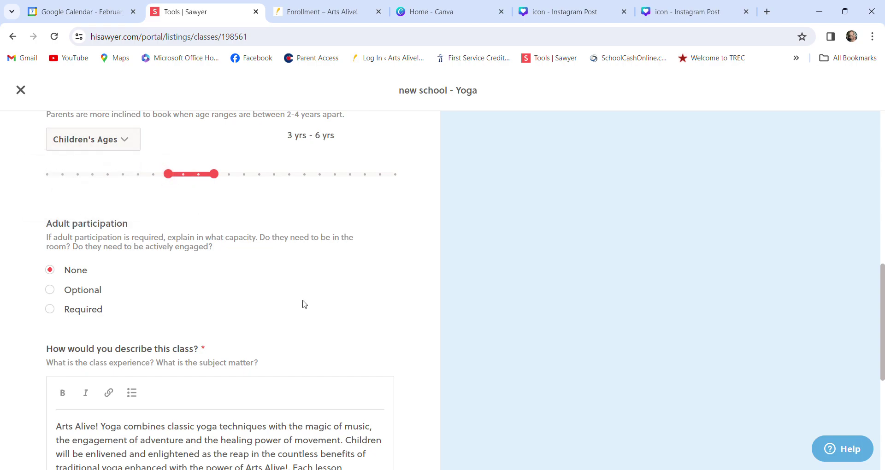
- Expand the activity's Optional Details and review the assessment, homework, Additional Notes and confirmation email fields
scroll(303, 305, "down", 7)
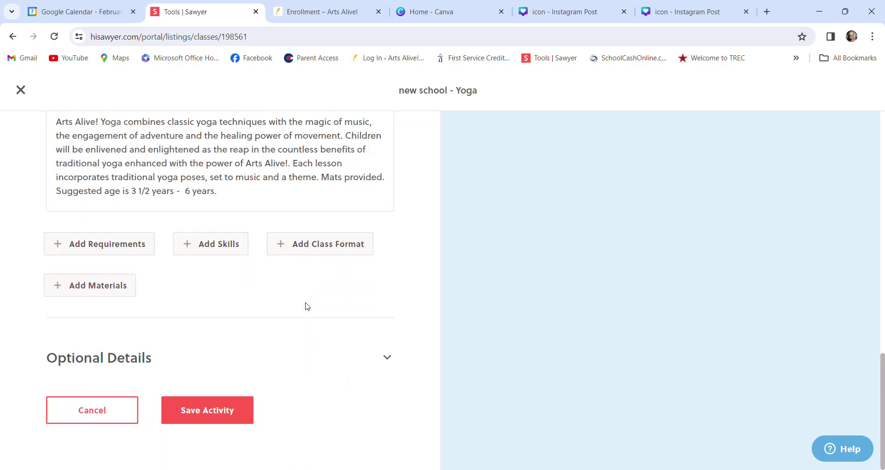
left_click(390, 358)
scroll(258, 376, "down", 4)
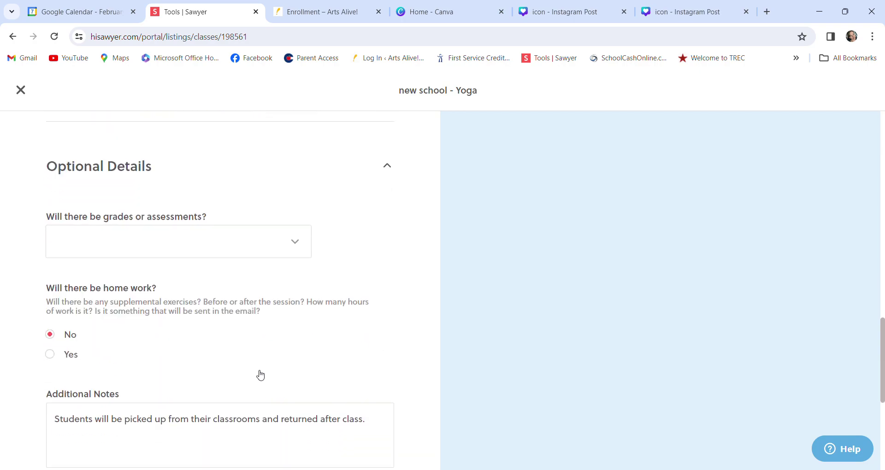
scroll(259, 374, "down", 3)
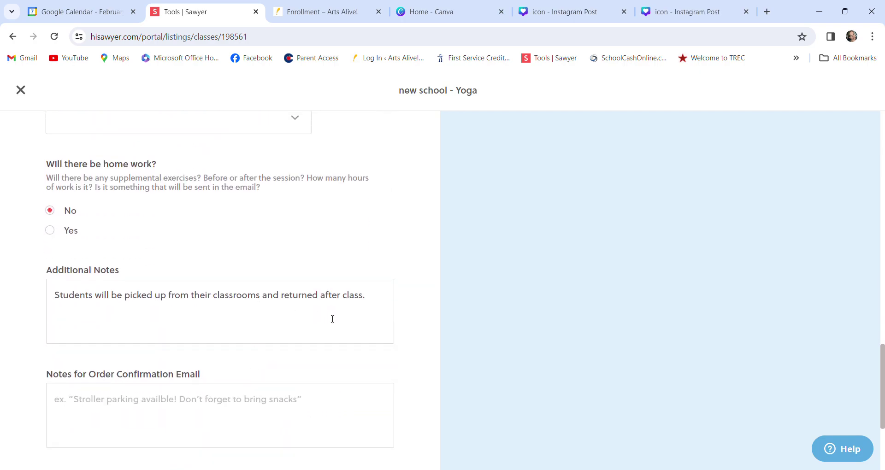
- Compare the listing preview's photo, name, description and notes with the form, and review the confirmation email notes and hashtag fields
scroll(623, 301, "up", 12)
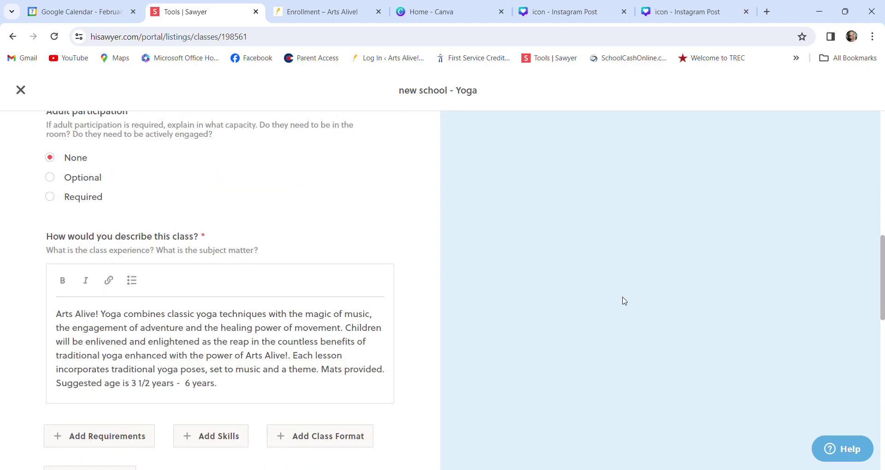
scroll(624, 300, "up", 10)
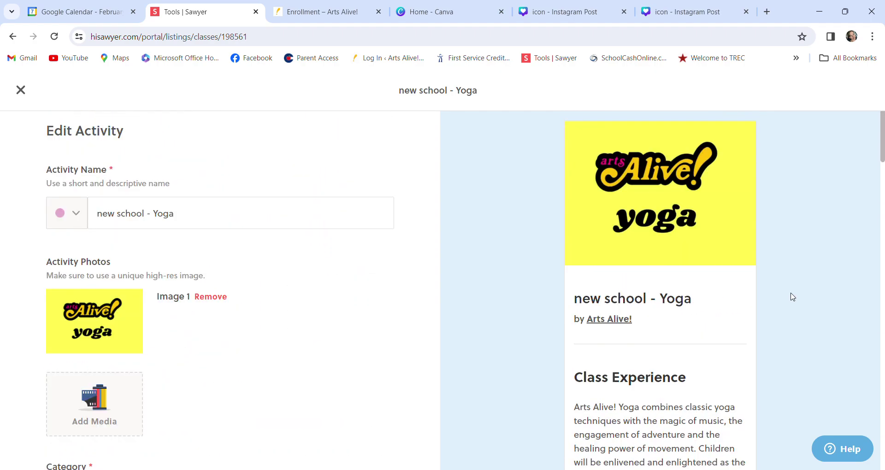
scroll(791, 297, "down", 1)
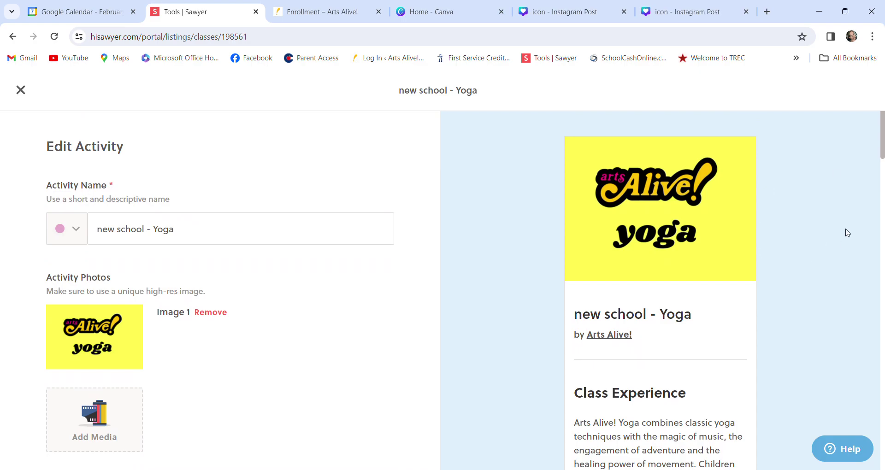
scroll(789, 272, "down", 6)
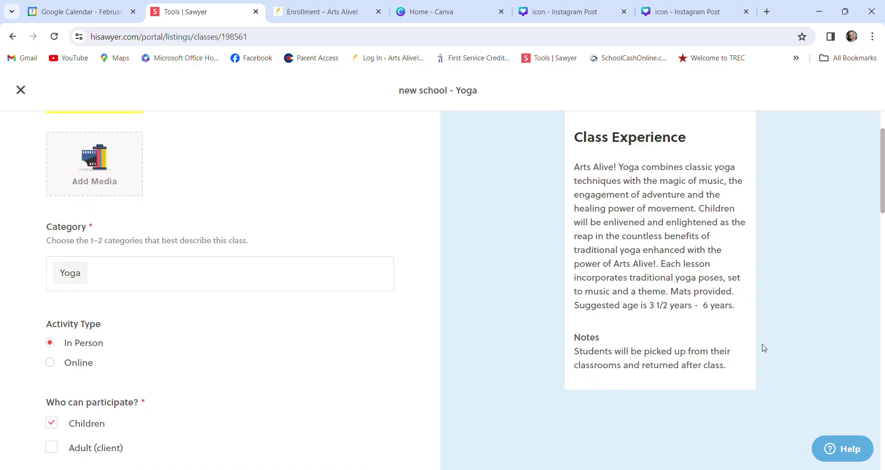
scroll(764, 348, "down", 18)
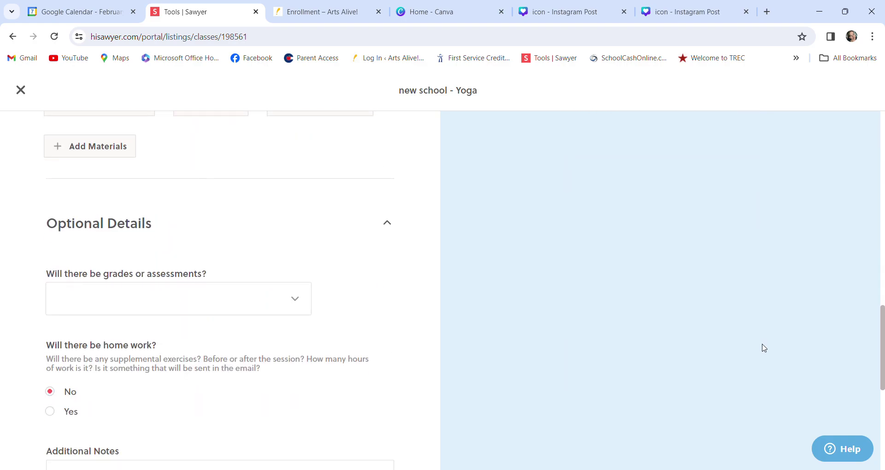
scroll(764, 348, "down", 8)
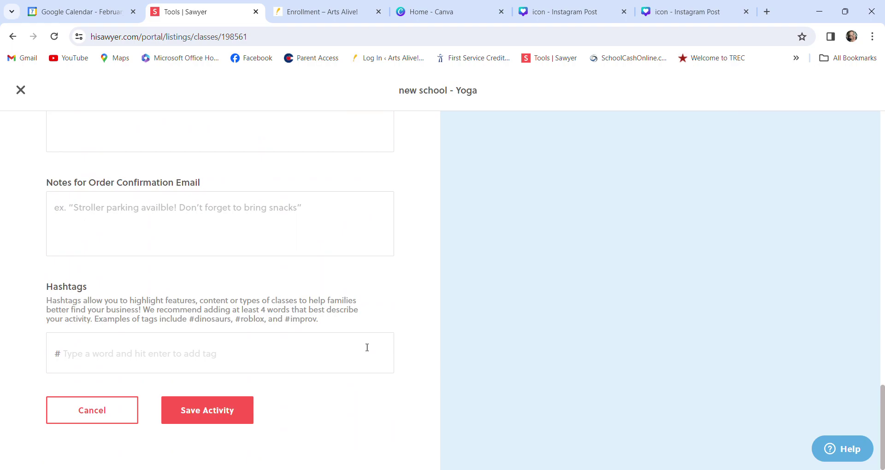
scroll(211, 272, "up", 3)
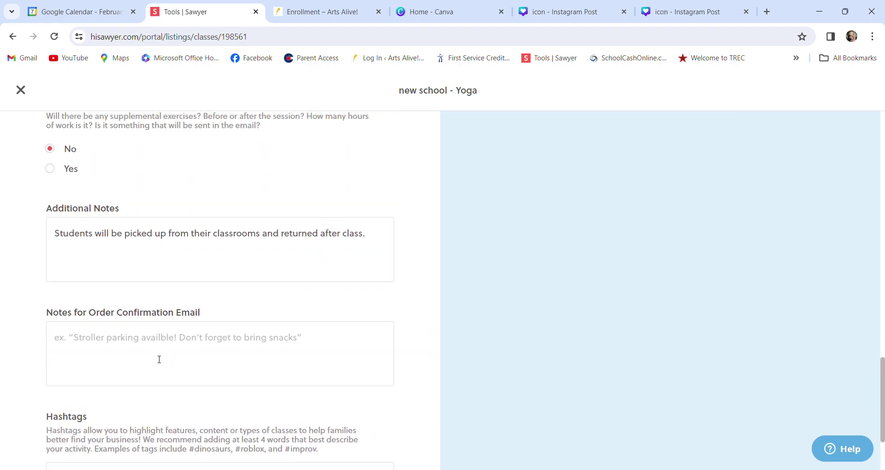
- Cancel the open yoga activity form without saving and archive the activity Gethsemane - Yoga (COPY)
scroll(161, 376, "down", 3)
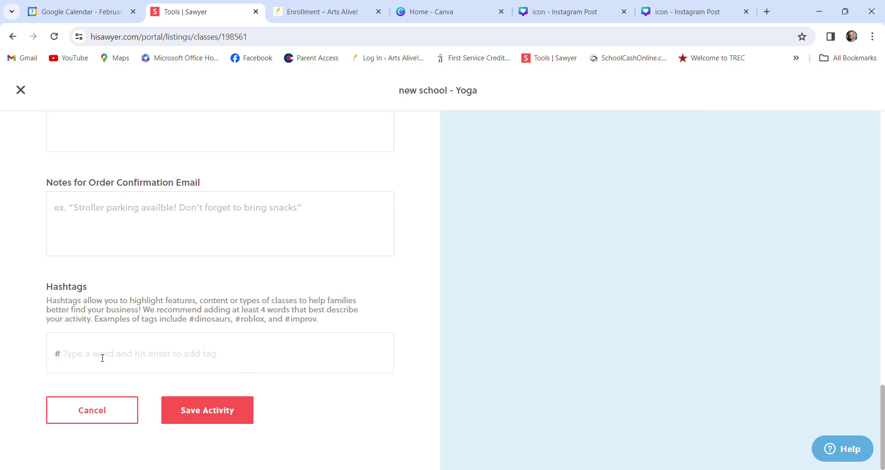
left_click(110, 417)
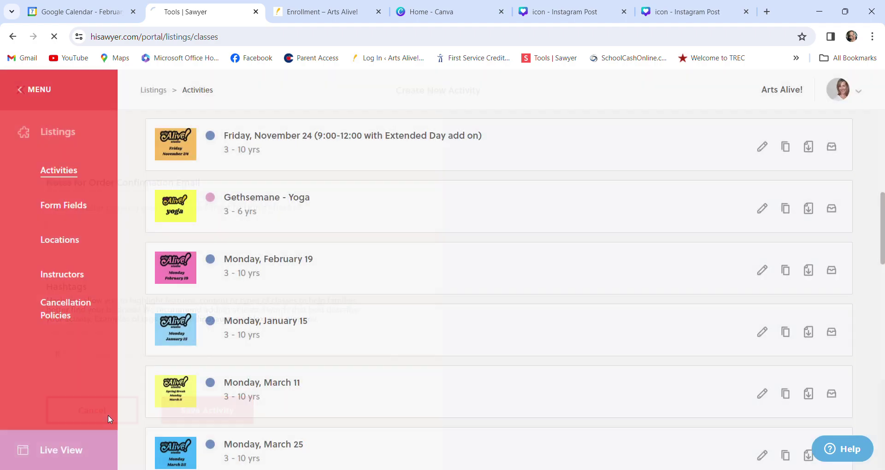
scroll(497, 342, "down", 10)
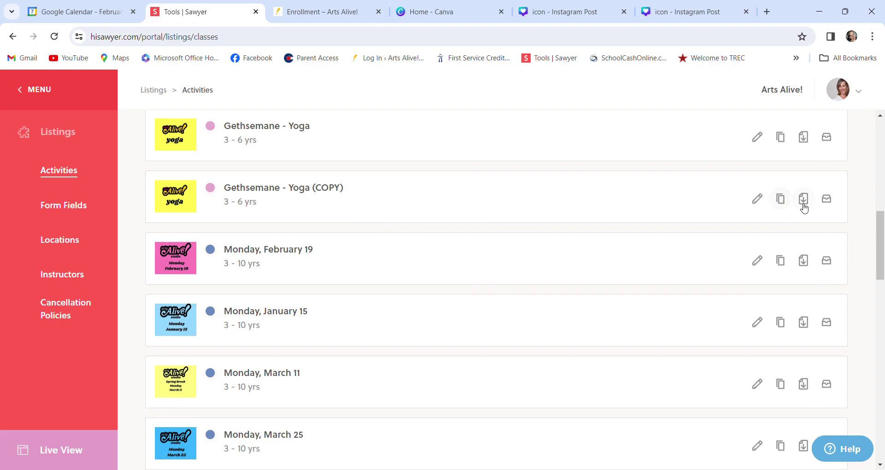
left_click(827, 203)
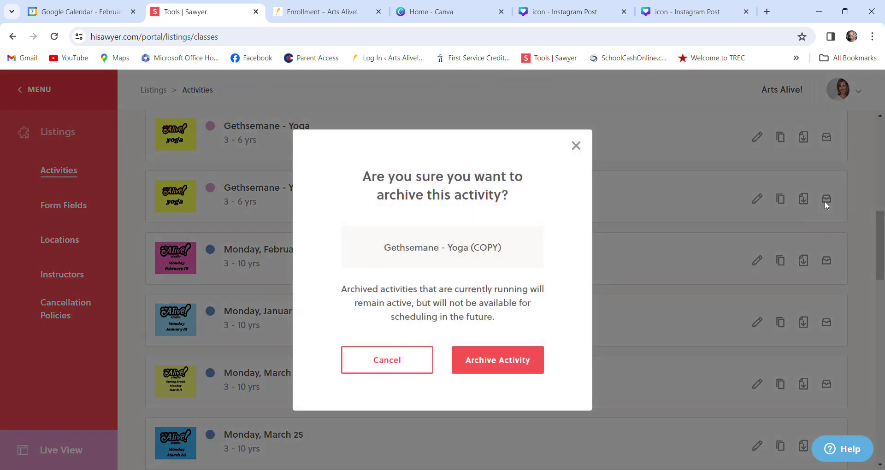
left_click(490, 371)
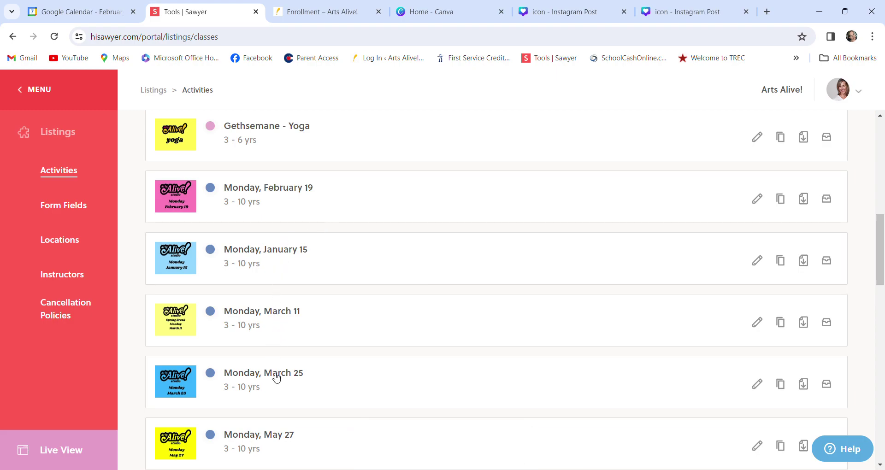
- Open the Monday, May 27 activity for editing and check its colour choices, keeping the current colour
scroll(381, 393, "down", 2)
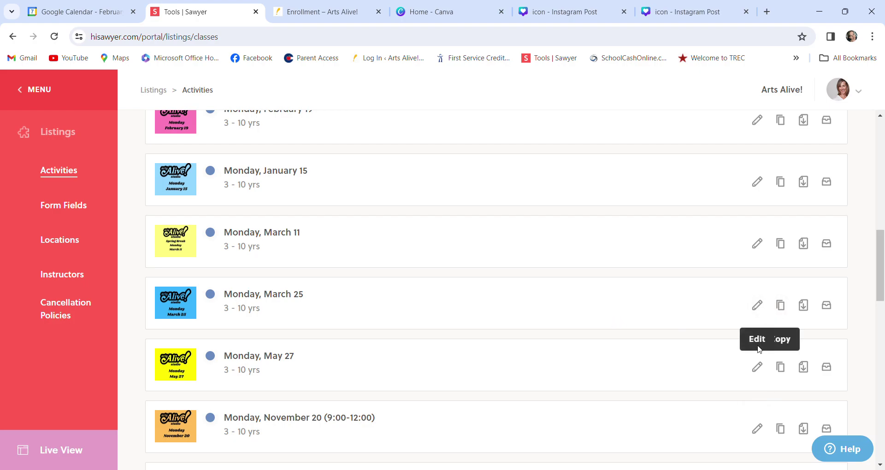
left_click(759, 368)
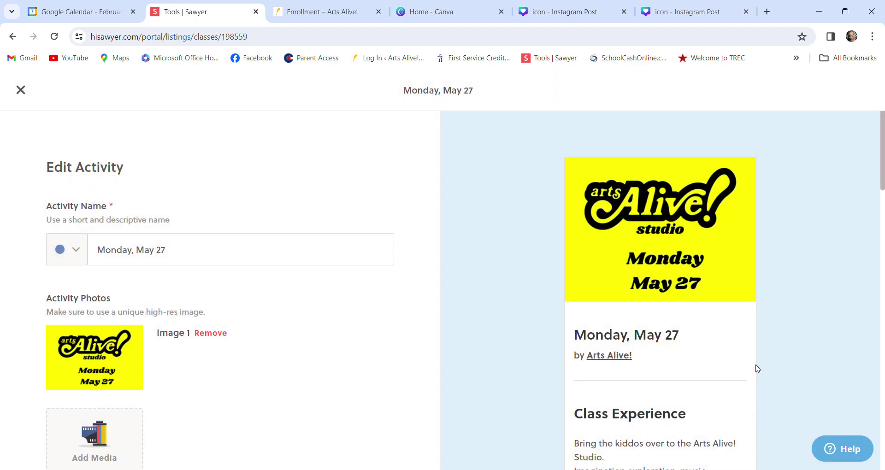
scroll(340, 352, "down", 15)
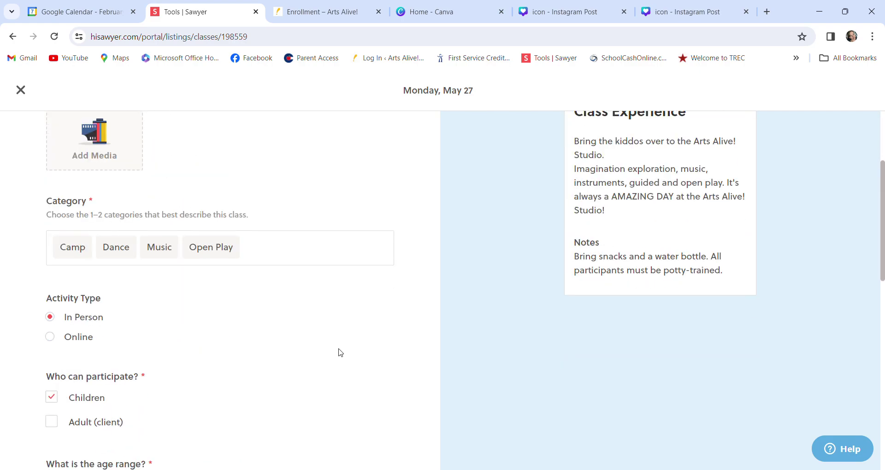
scroll(341, 352, "up", 15)
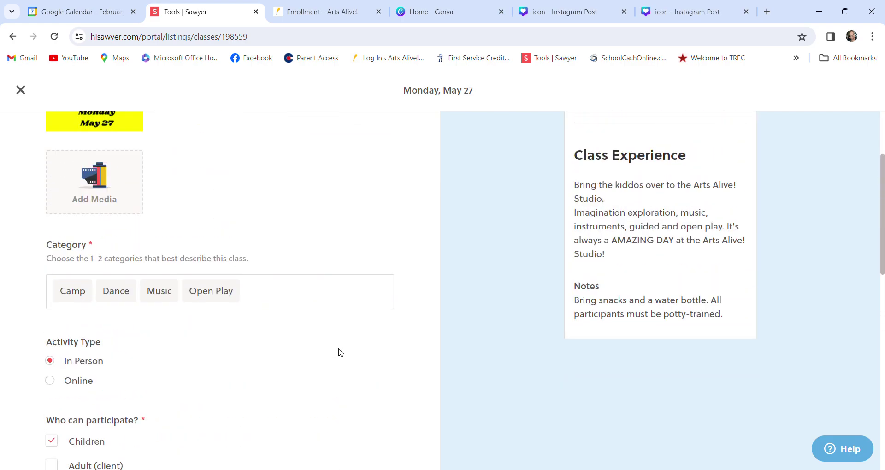
scroll(340, 352, "up", 2)
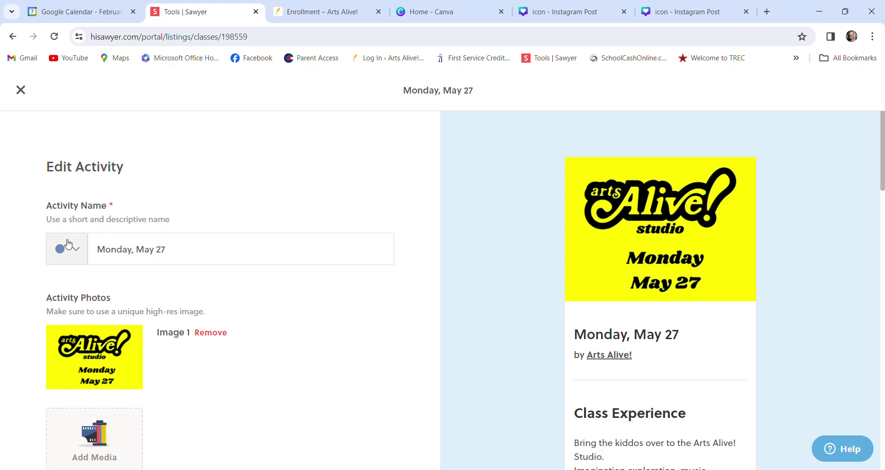
left_click(80, 251)
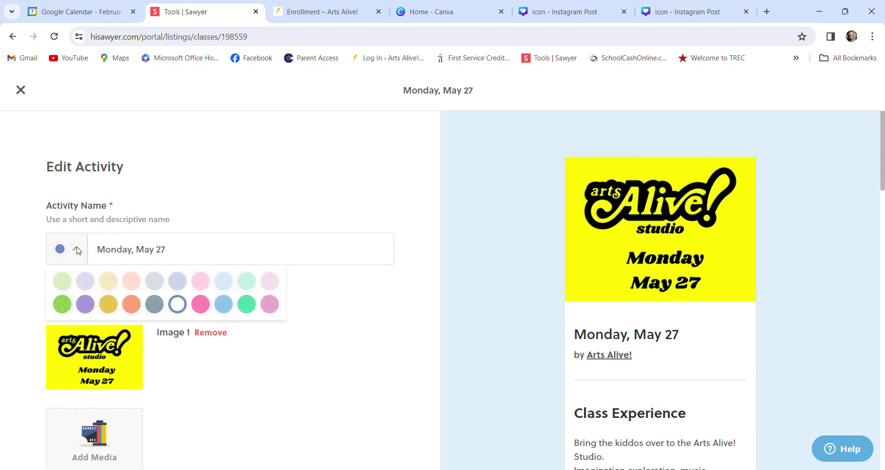
left_click(79, 251)
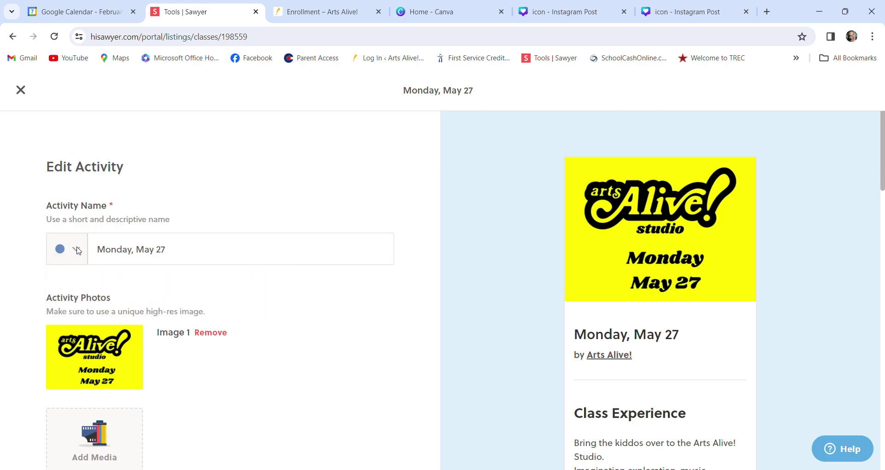
- Review the Monday, May 27 activity's name, photo and category choices without changing them
scroll(302, 317, "down", 2)
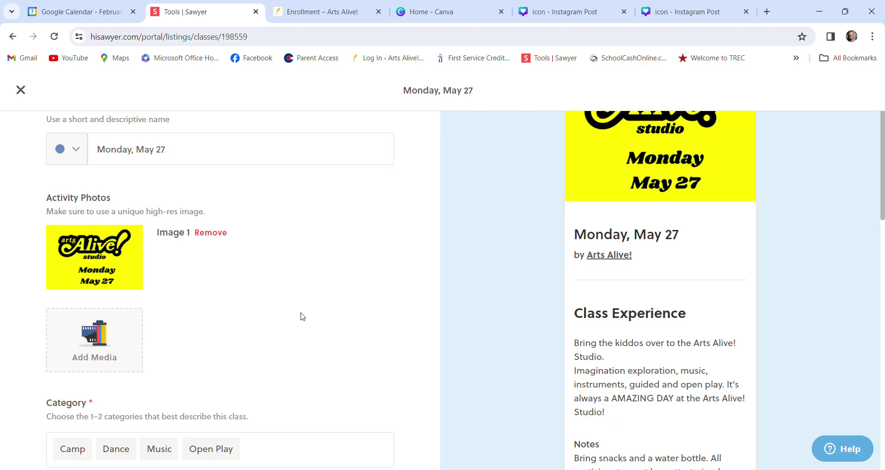
scroll(574, 279, "up", 1)
scroll(574, 279, "up", 1)
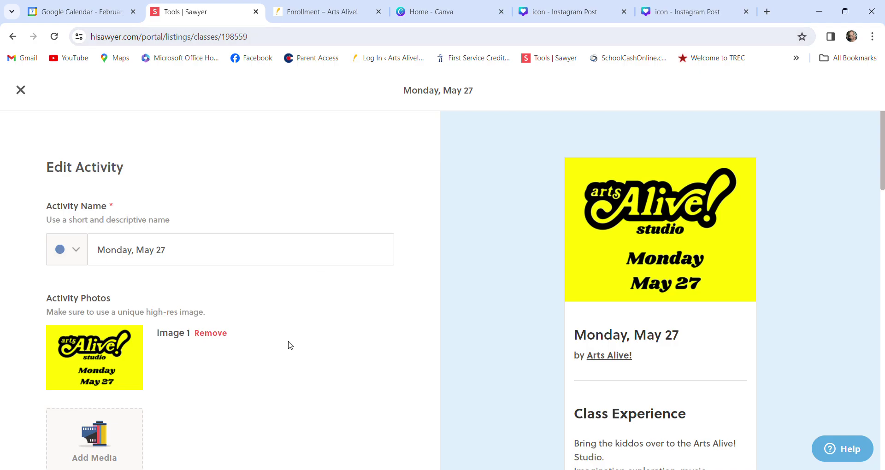
scroll(291, 346, "down", 3)
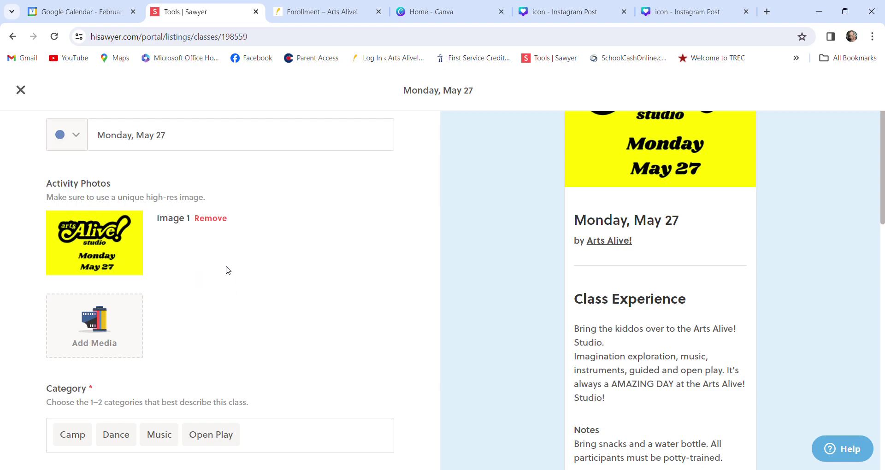
left_click(258, 144)
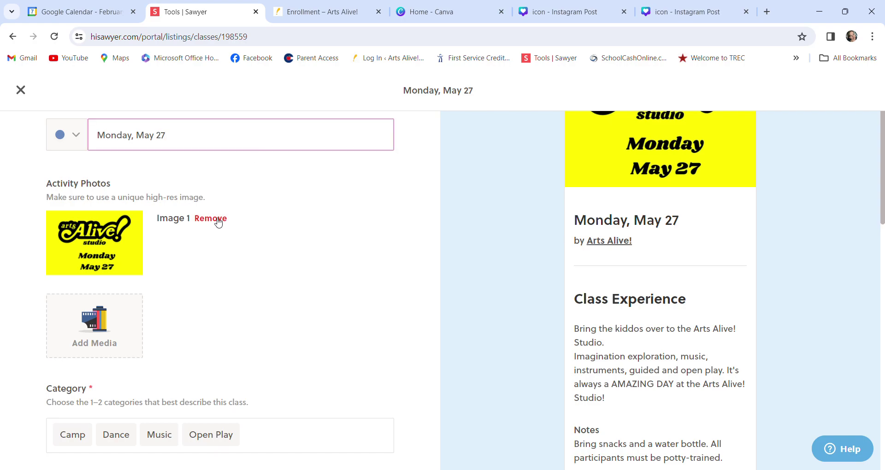
scroll(214, 269, "down", 3)
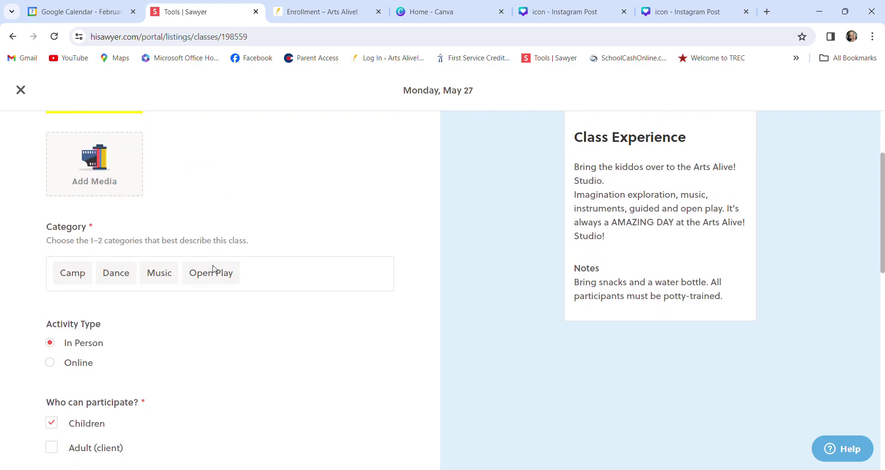
left_click(289, 273)
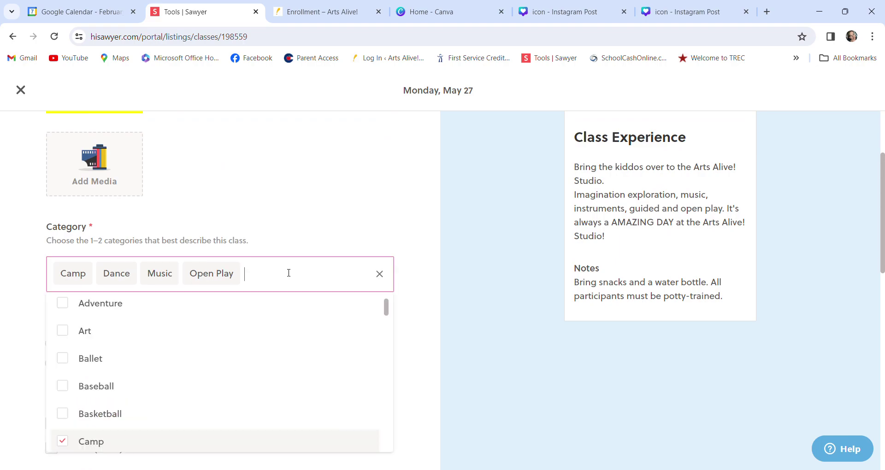
left_click(279, 212)
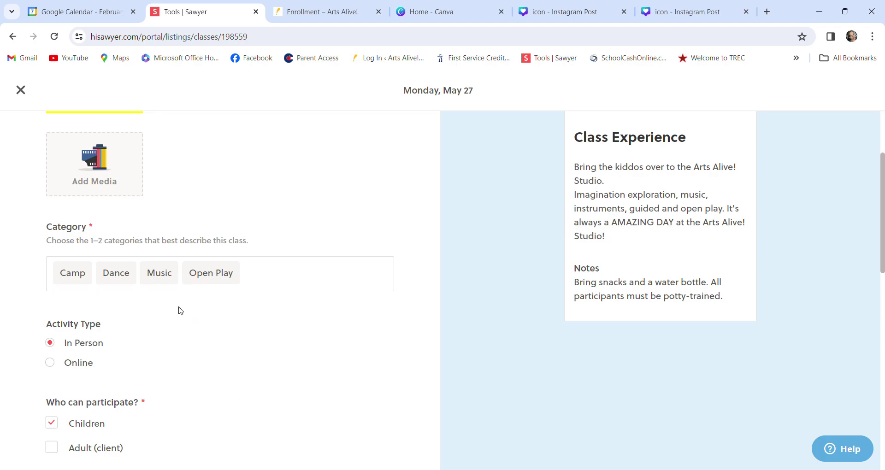
- Review the activity's type, participants, age range, adult participation and class description without changing them
scroll(230, 335, "down", 3)
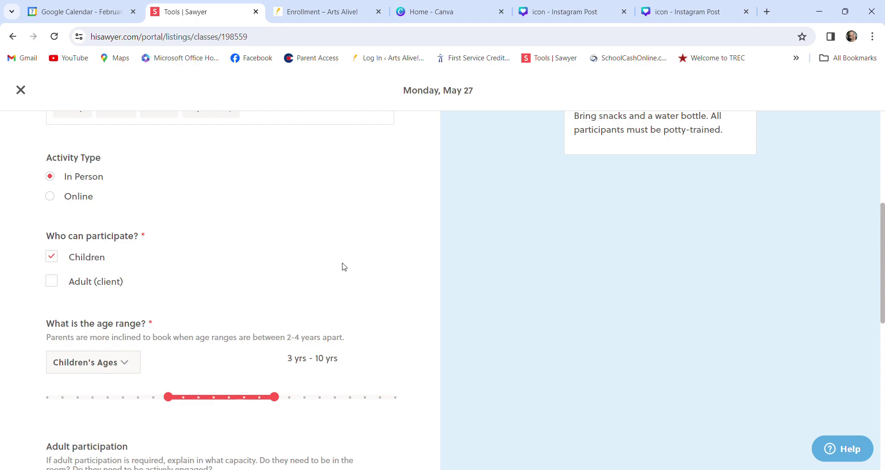
scroll(343, 266, "down", 4)
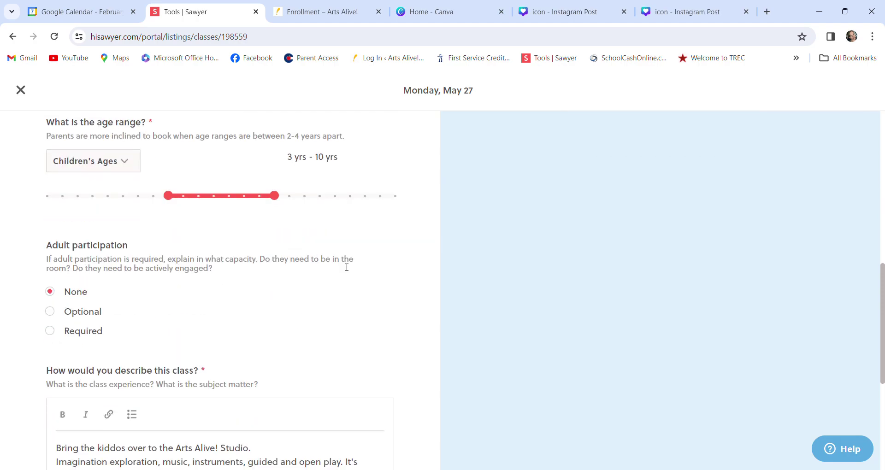
scroll(344, 267, "down", 2)
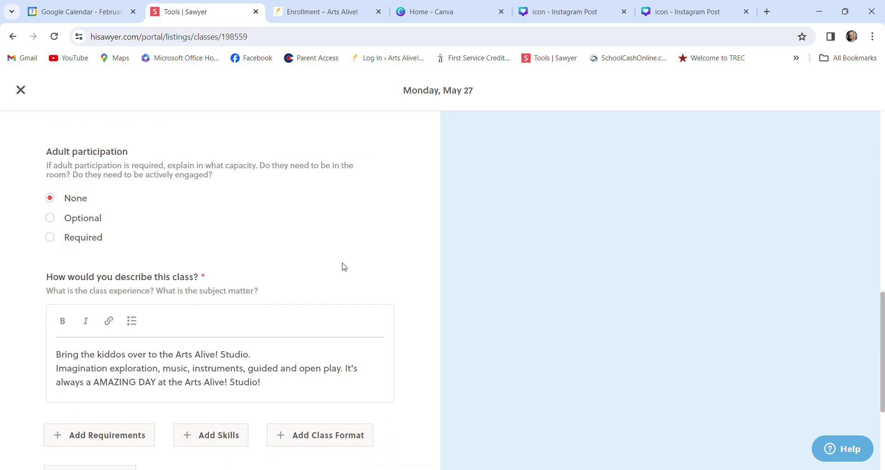
scroll(344, 267, "down", 2)
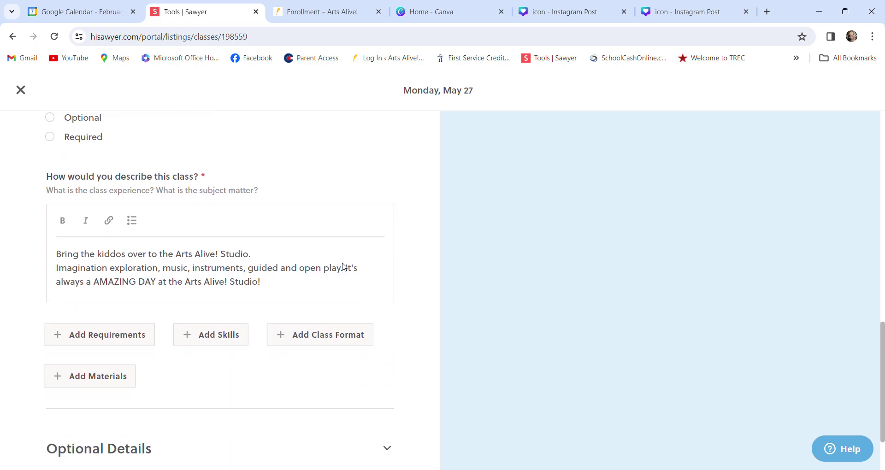
left_click(302, 284)
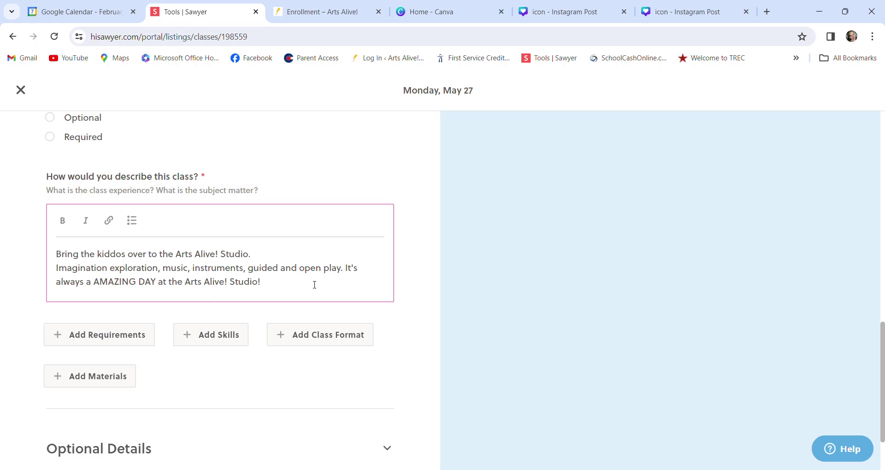
scroll(314, 285, "down", 2)
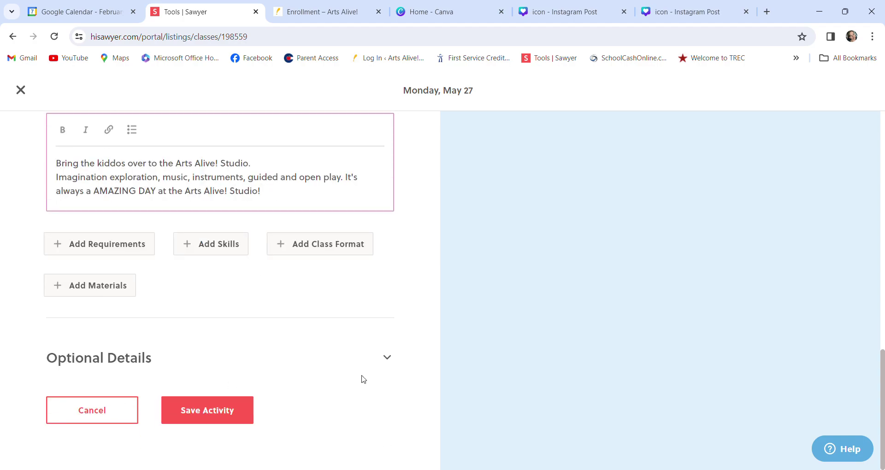
- Expand the Optional Details, review the homework, notes and hashtag fields, and save the Monday, May 27 activity
left_click(387, 362)
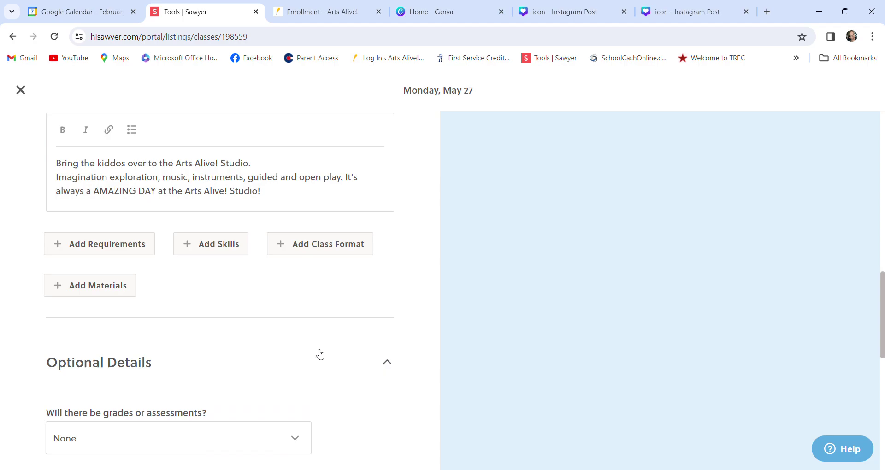
scroll(320, 354, "down", 5)
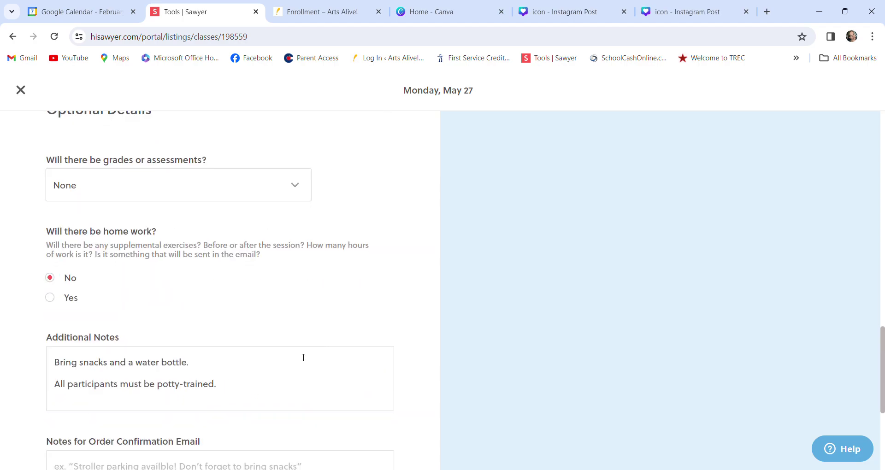
scroll(272, 360, "down", 2)
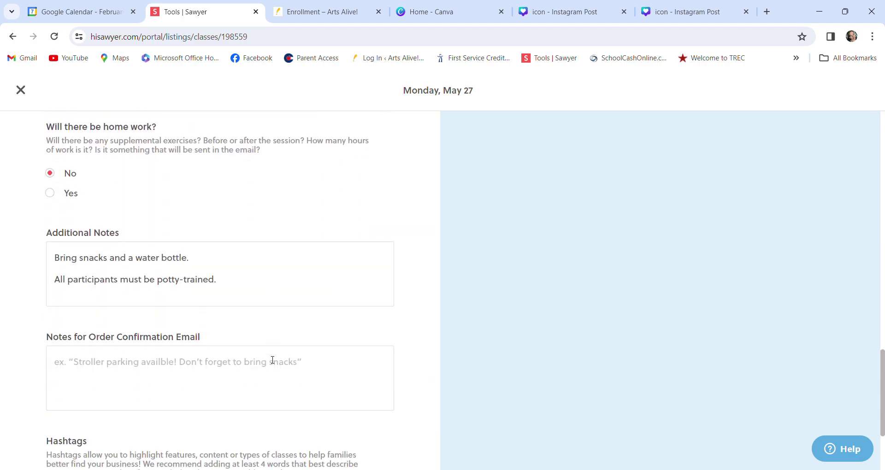
scroll(272, 360, "down", 3)
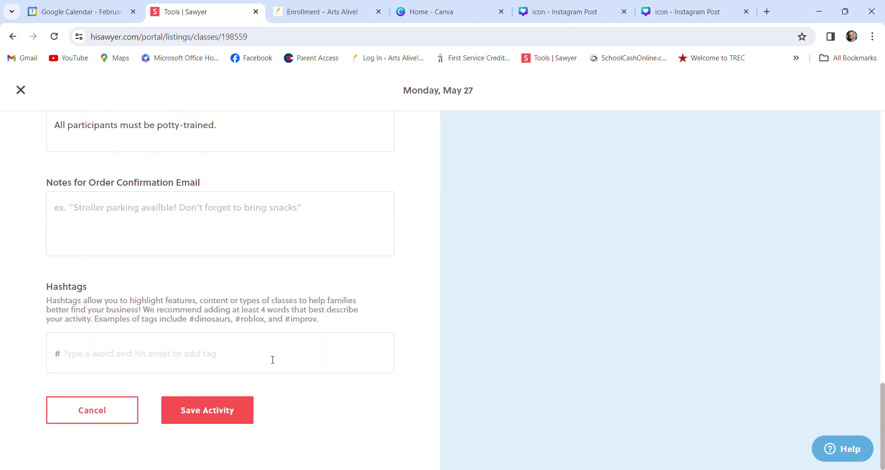
left_click(217, 412)
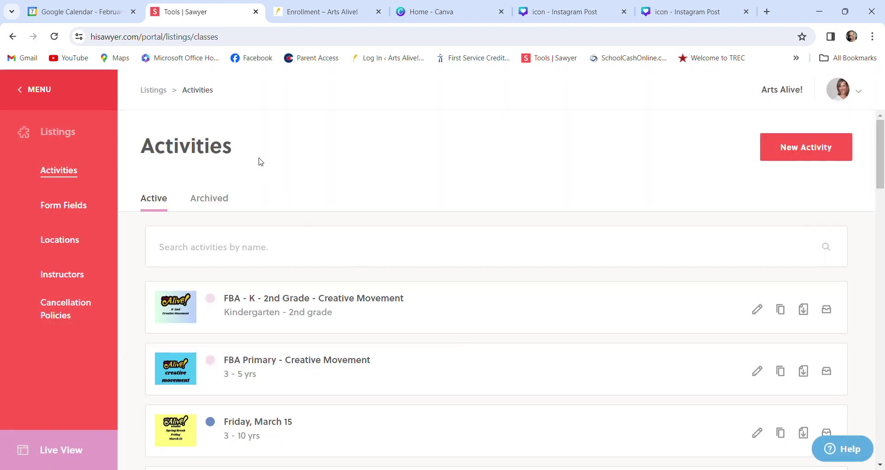
- Look over the activities list, switch to Canva to view the icon design, and return to Sawyer's activities
scroll(278, 388, "down", 2)
scroll(278, 388, "up", 2)
left_click(569, 16)
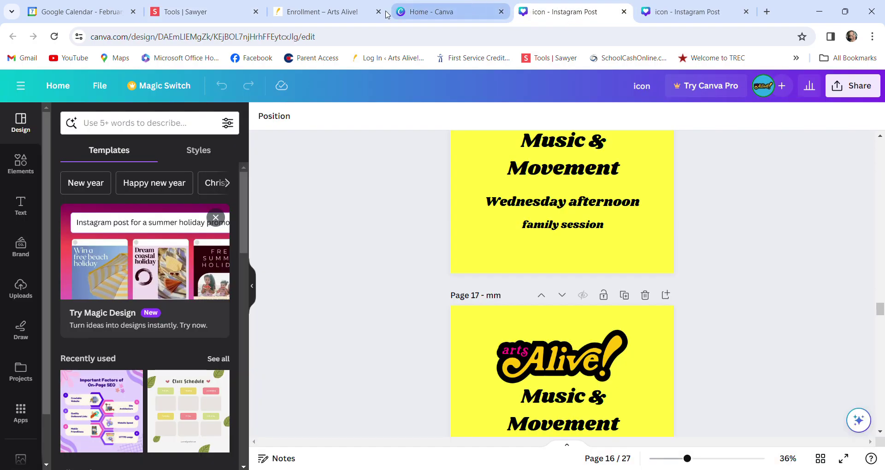
left_click(238, 12)
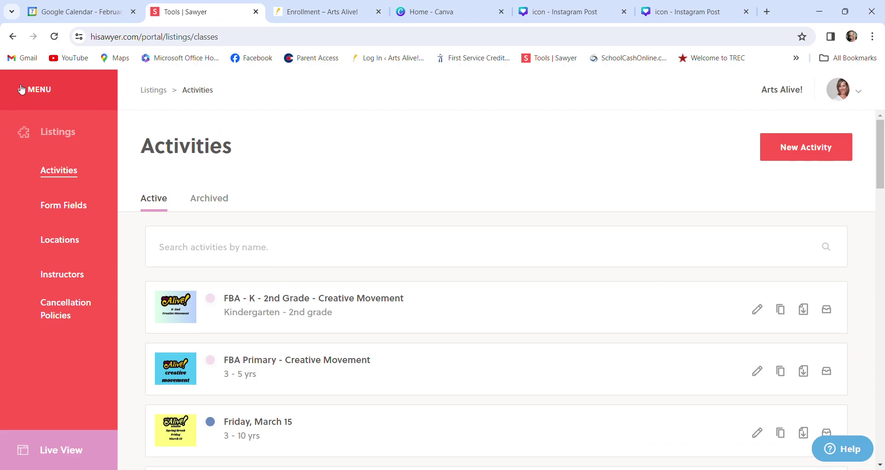
- Go to the Semesters schedule and view the Winter & Spring 2024 and Summer 2024 semesters
left_click(37, 89)
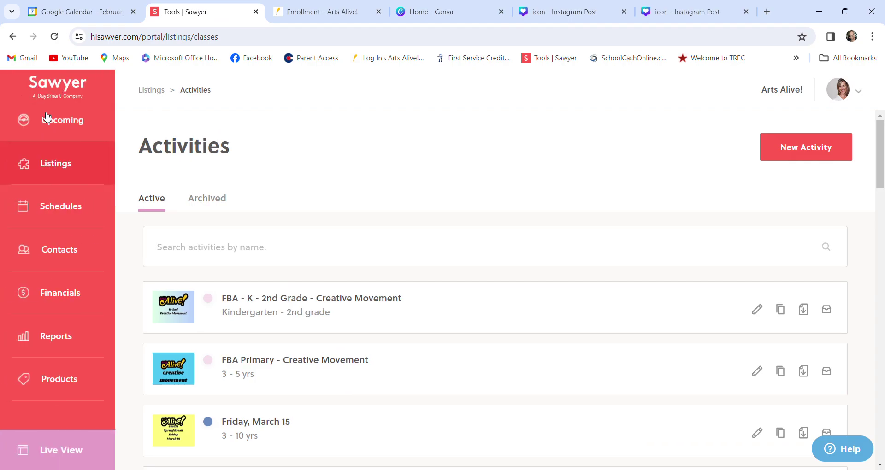
left_click(56, 211)
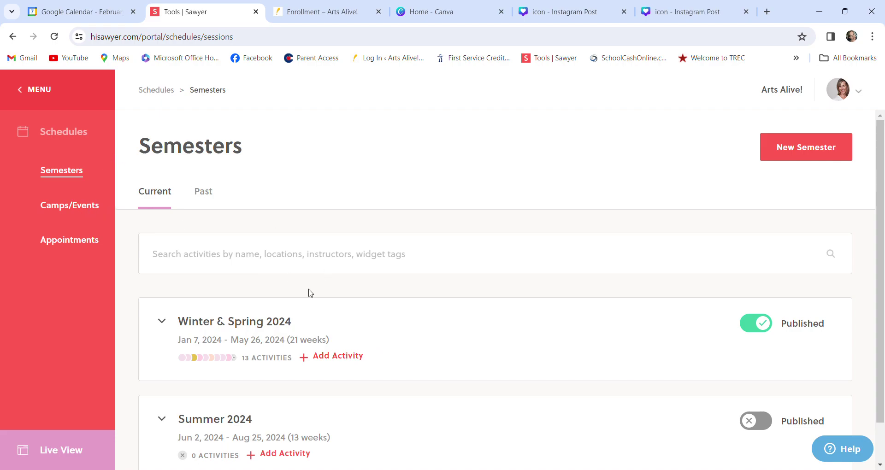
scroll(312, 294, "down", 1)
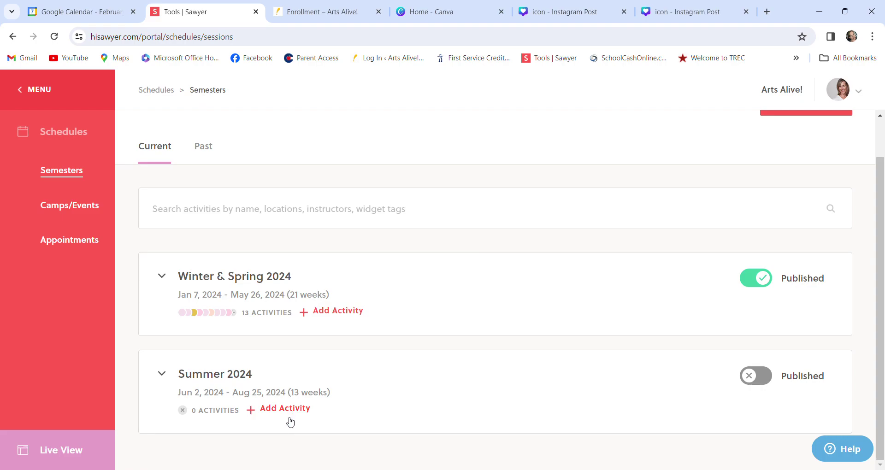
- Go to the Camps/Events schedule and look through the list of current one-day camps
left_click(71, 205)
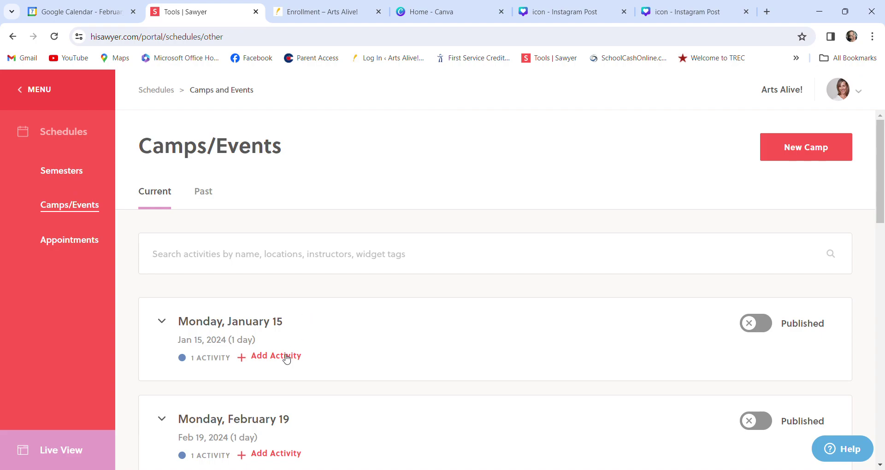
scroll(364, 358, "down", 1)
scroll(364, 359, "down", 3)
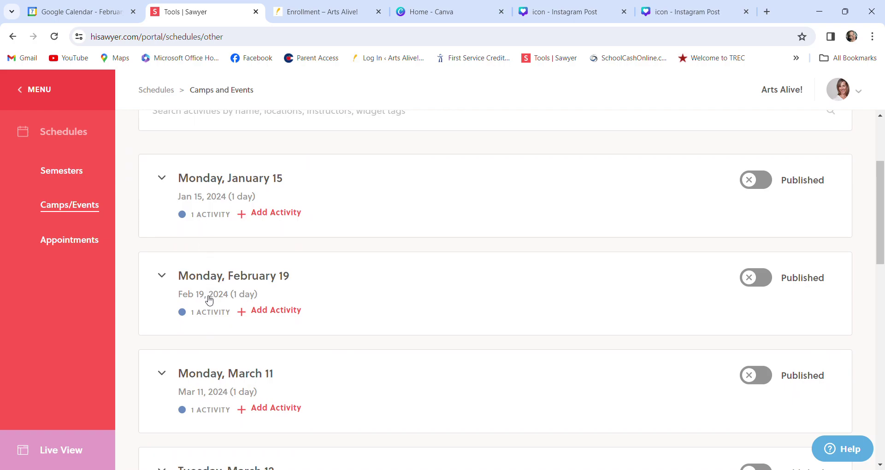
scroll(380, 386, "down", 4)
scroll(380, 386, "down", 9)
scroll(381, 386, "down", 1)
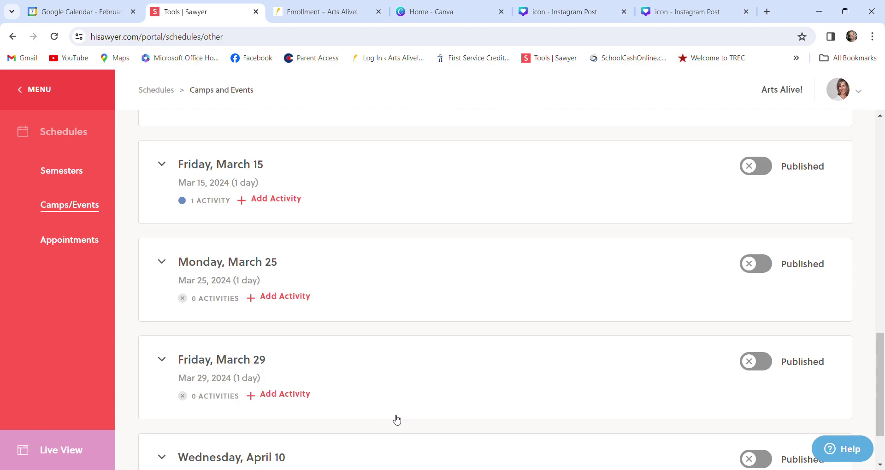
scroll(396, 420, "down", 2)
scroll(396, 419, "up", 18)
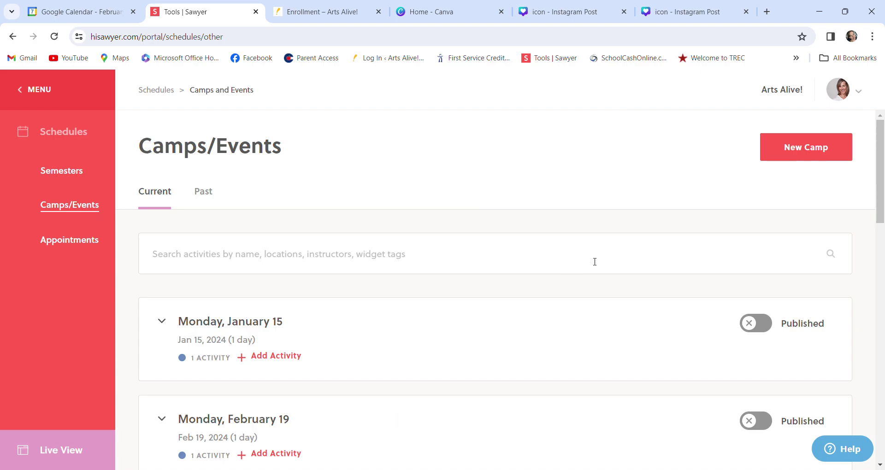
- Start a new camp and name it "Monday, May 27"
left_click(811, 157)
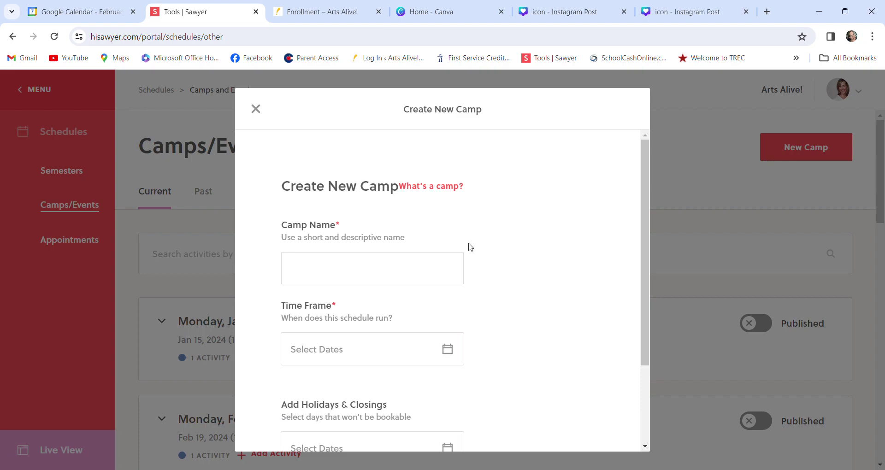
left_click(406, 273)
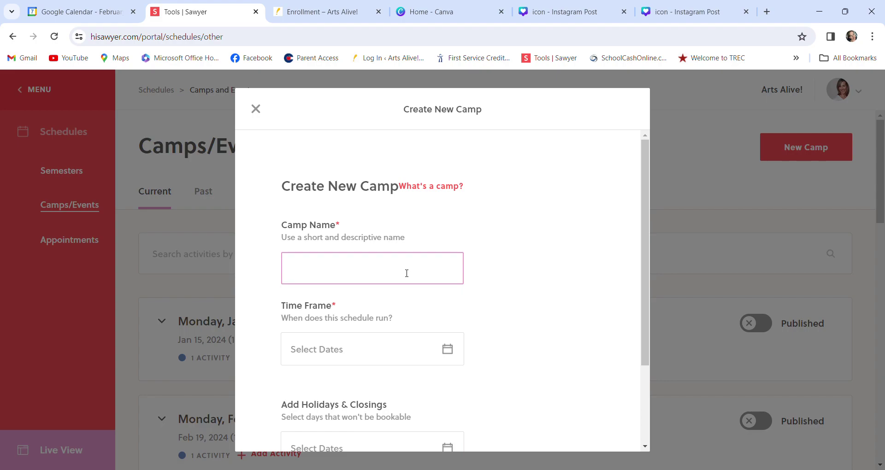
type("Monday,")
type("May 27")
- Open the date picker for the new camp's time frame and advance it to May 2024
left_click(457, 353)
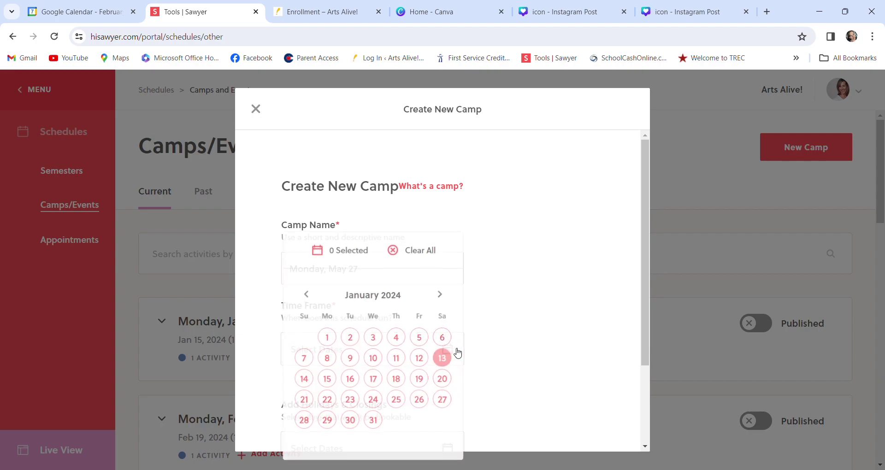
left_click(447, 299)
left_click(448, 298)
left_click(448, 300)
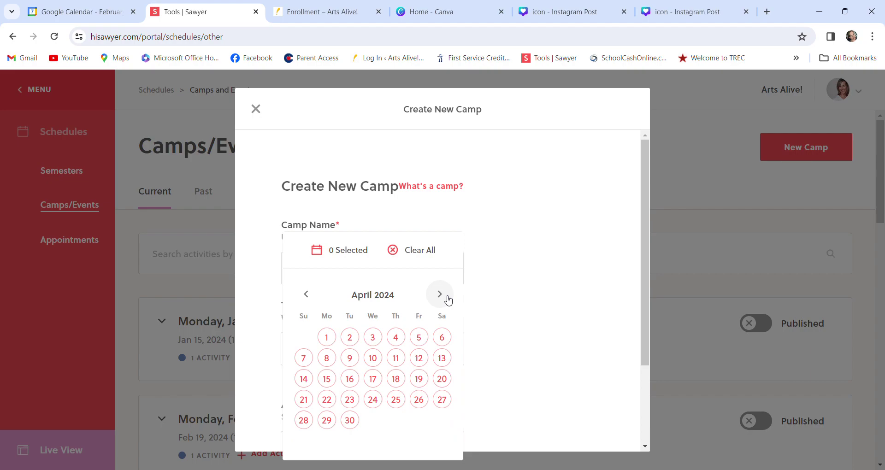
left_click(448, 301)
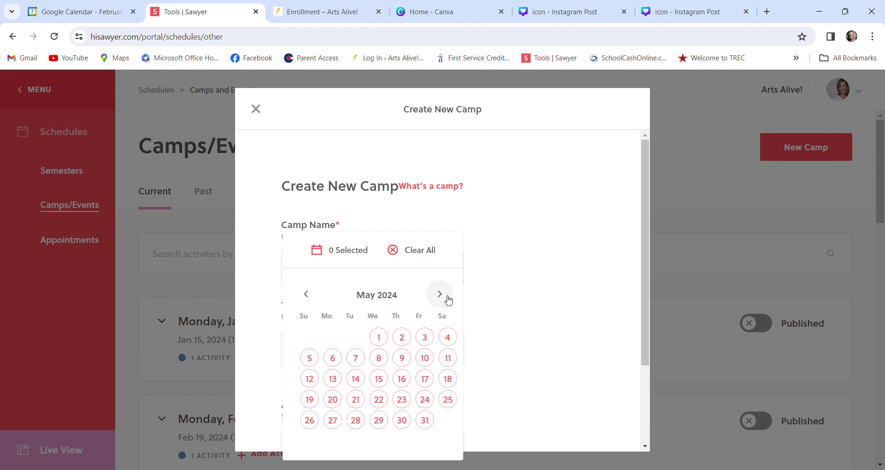
- Try a multi-day time frame by selecting May 6, 7 and 8, and deselect all three dates
left_click(327, 361)
left_click(350, 361)
left_click(384, 363)
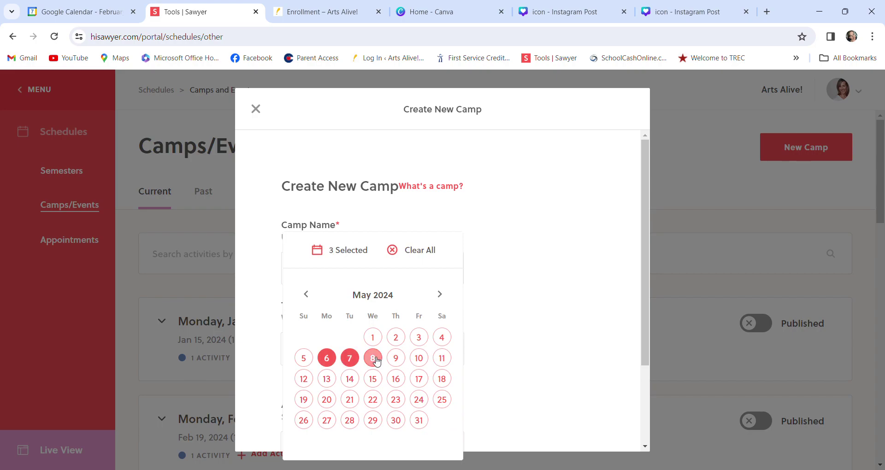
left_click(377, 361)
left_click(354, 364)
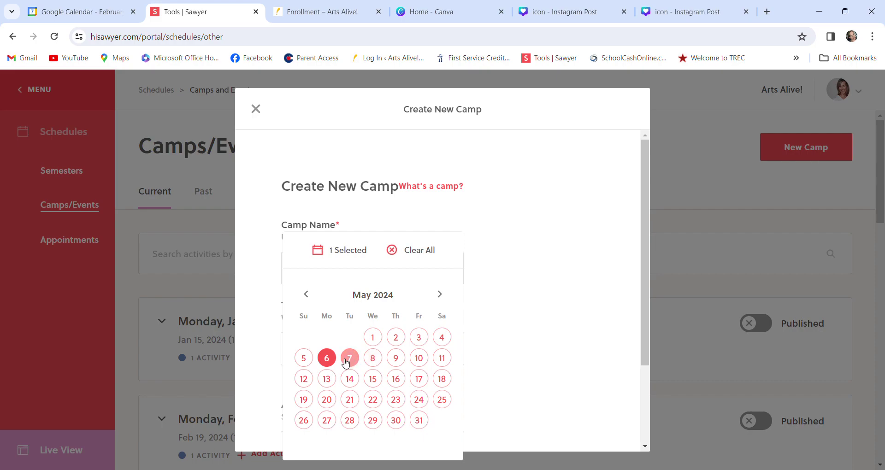
left_click(326, 359)
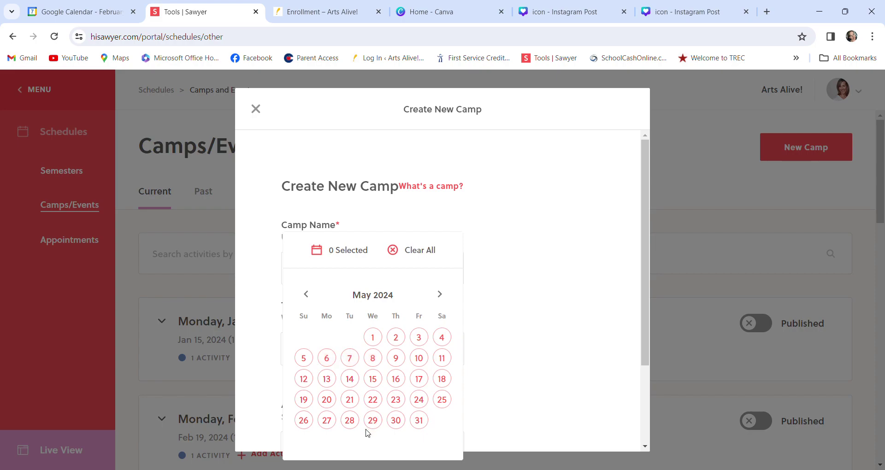
- Set the camp's time frame to May 27, 2024, leave the holidays empty, and save the camp
left_click(328, 424)
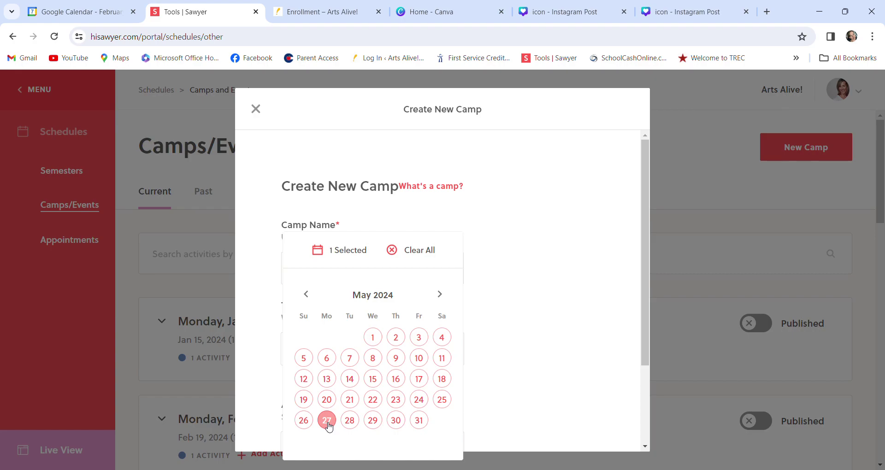
left_click(590, 347)
scroll(590, 347, "down", 3)
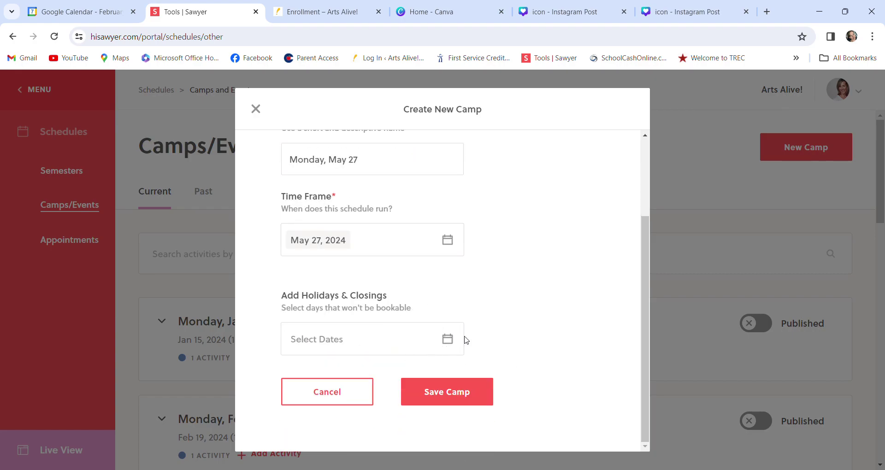
left_click(458, 395)
- Find the Monday, May 27 camp in the Camps/Events list and start adding an activity to it
scroll(454, 394, "down", 10)
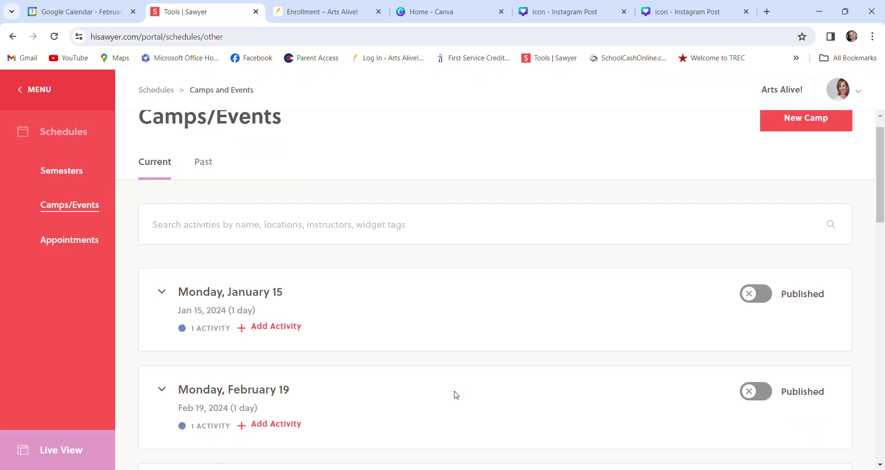
scroll(456, 396, "down", 3)
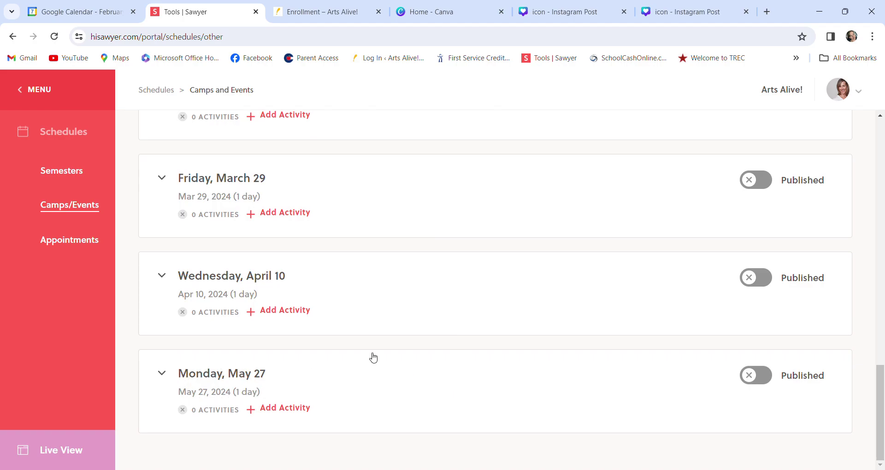
scroll(373, 358, "up", 4)
scroll(374, 357, "down", 4)
left_click(291, 412)
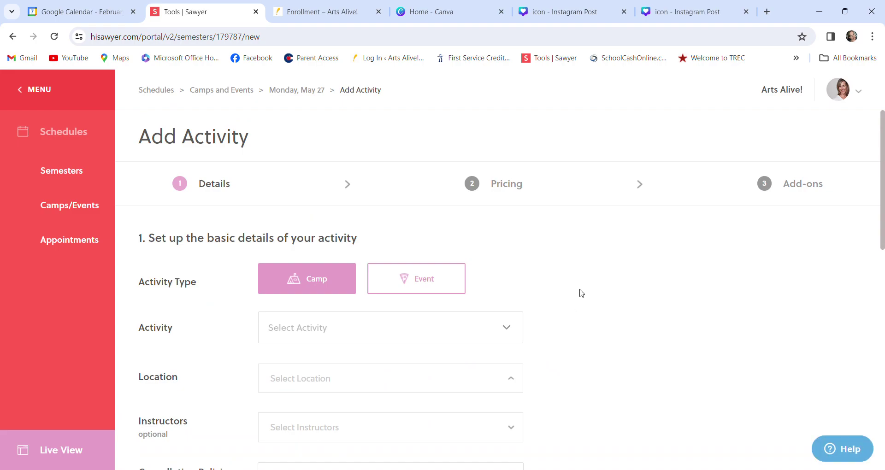
- Try Event as the activity type and switch it back to Camp
scroll(582, 293, "down", 2)
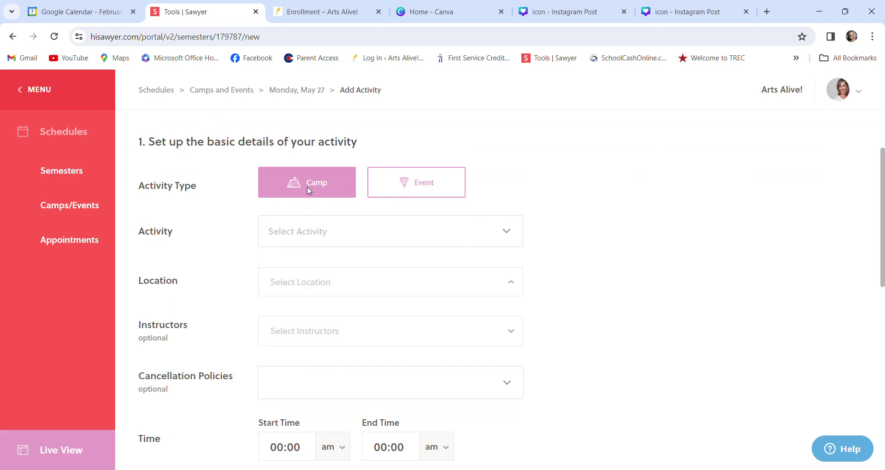
left_click(427, 185)
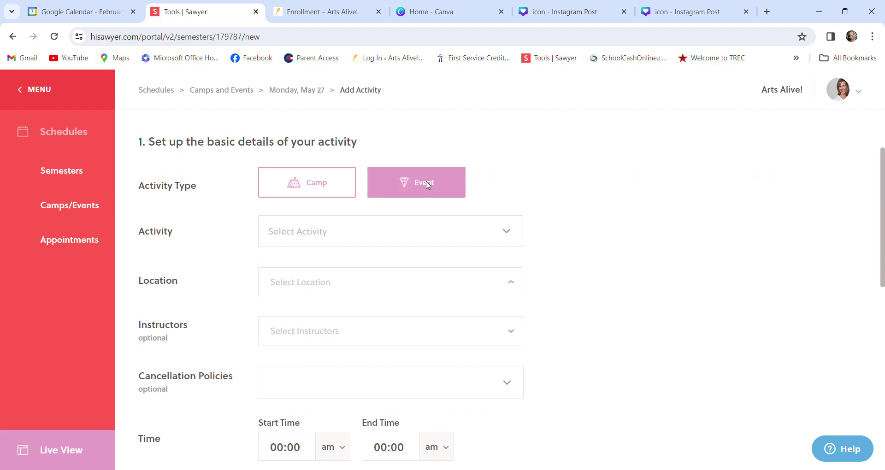
left_click(307, 191)
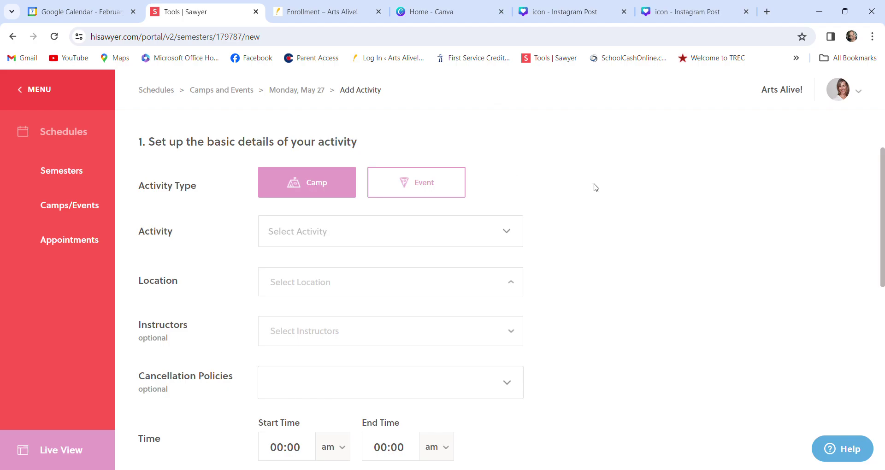
scroll(576, 220, "up", 2)
key("ctrl+a")
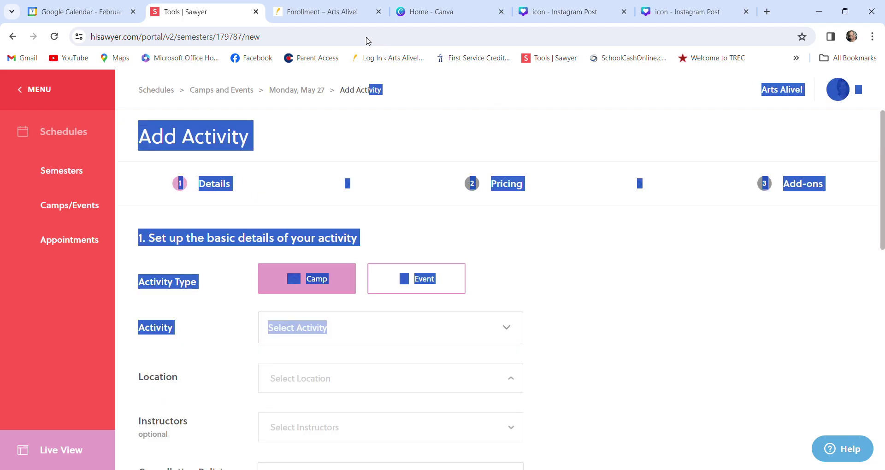
left_click(392, 166)
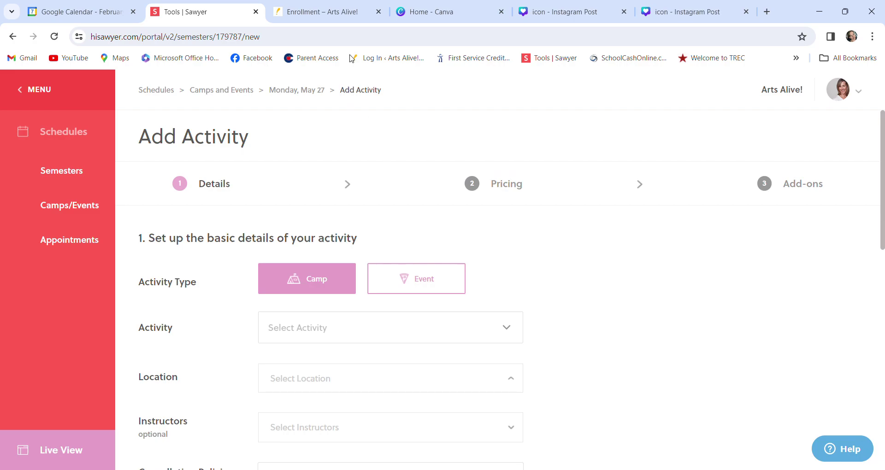
- Switch to the Arts Alive! enrollment page, view its Camps/Events section, and return to Sawyer's Add Activity form
left_click(337, 15)
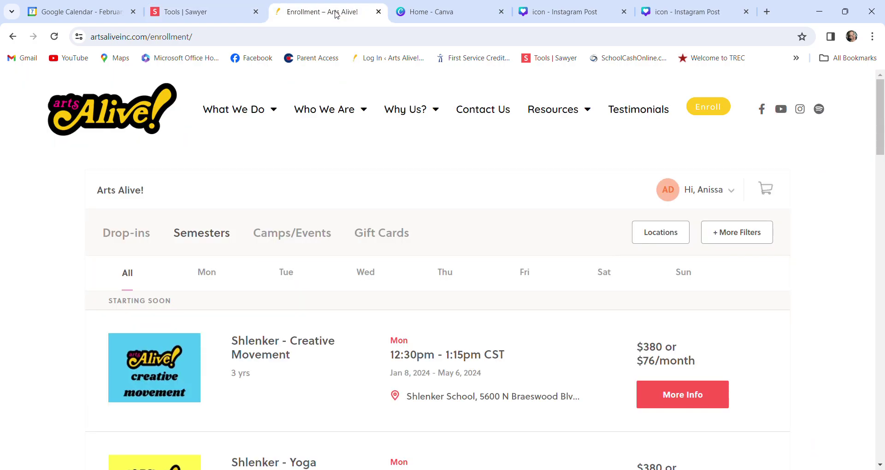
left_click(284, 237)
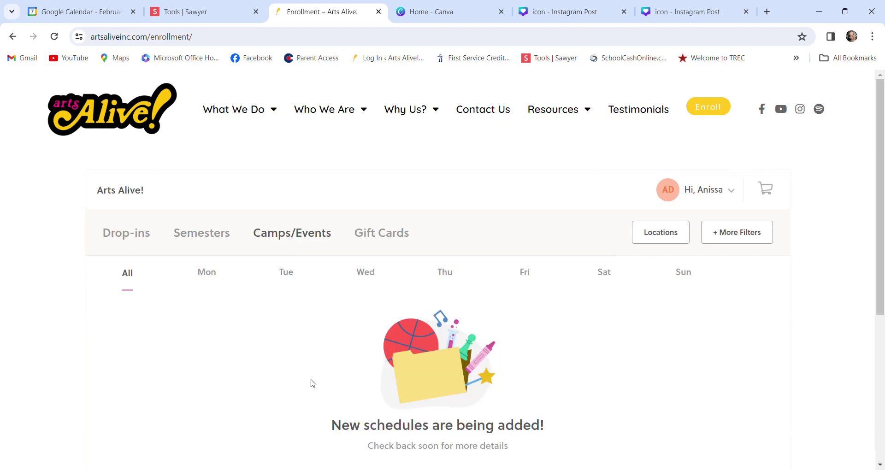
scroll(312, 384, "down", 4)
scroll(313, 384, "up", 3)
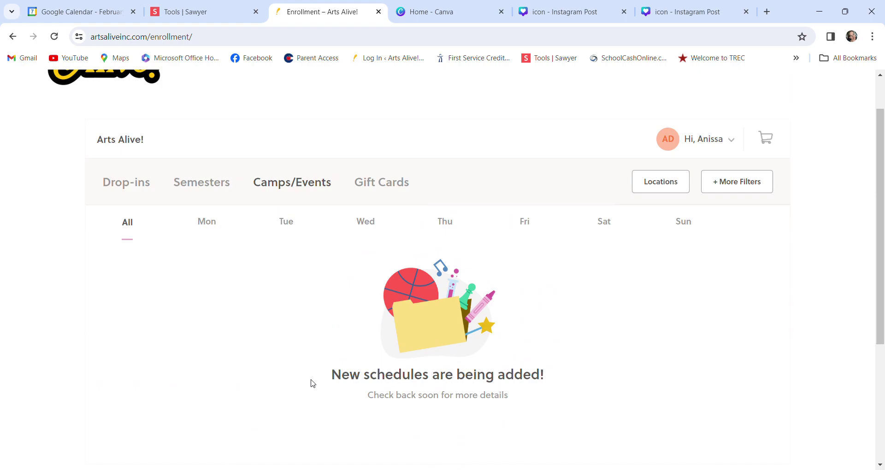
scroll(364, 182, "up", 2)
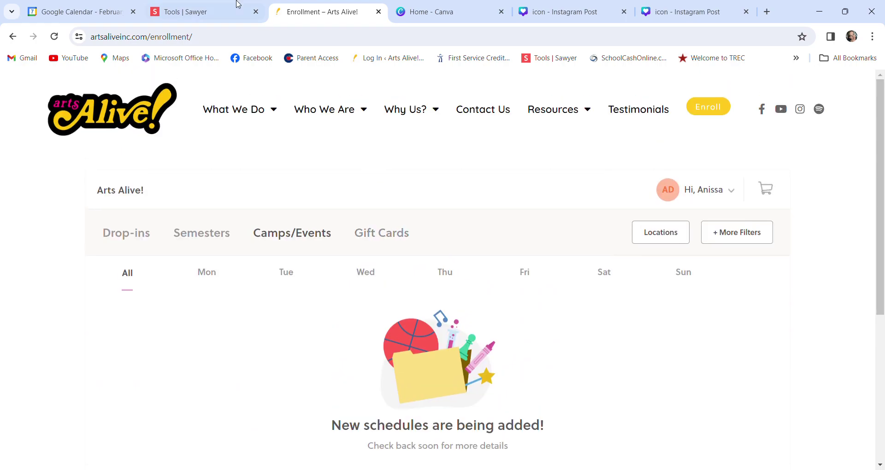
left_click(190, 13)
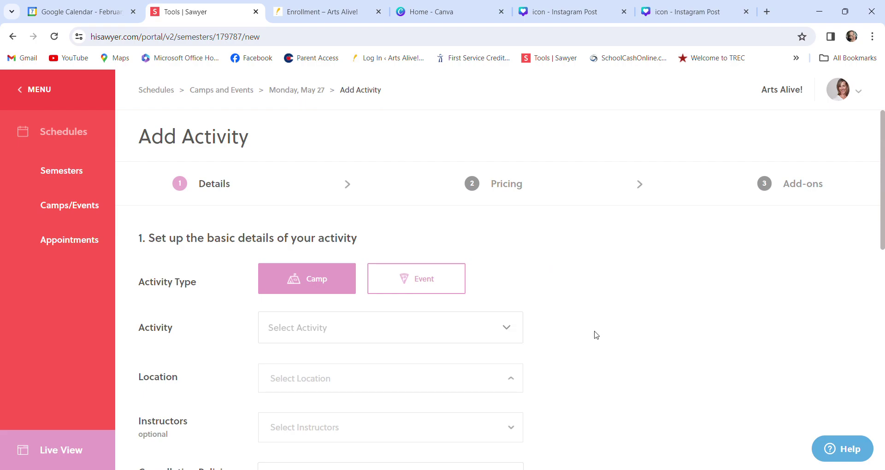
- Search the activity choices for "mond" and select Monday, May 27 as the camp's activity
scroll(595, 334, "down", 2)
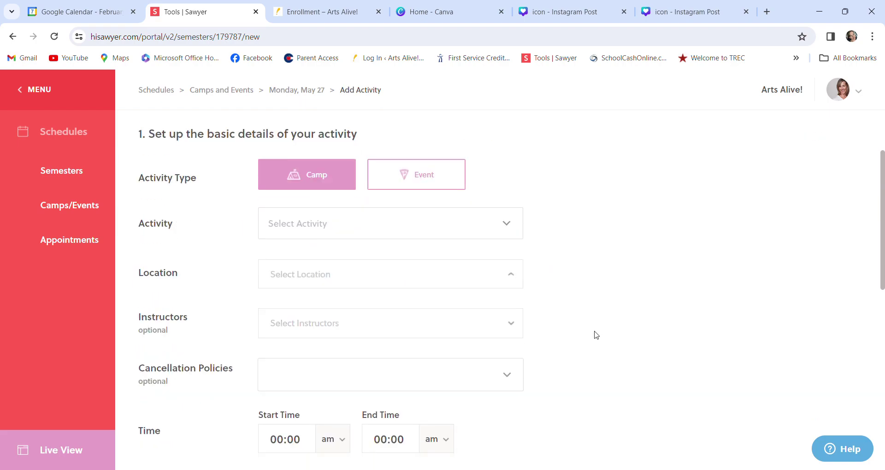
left_click(511, 225)
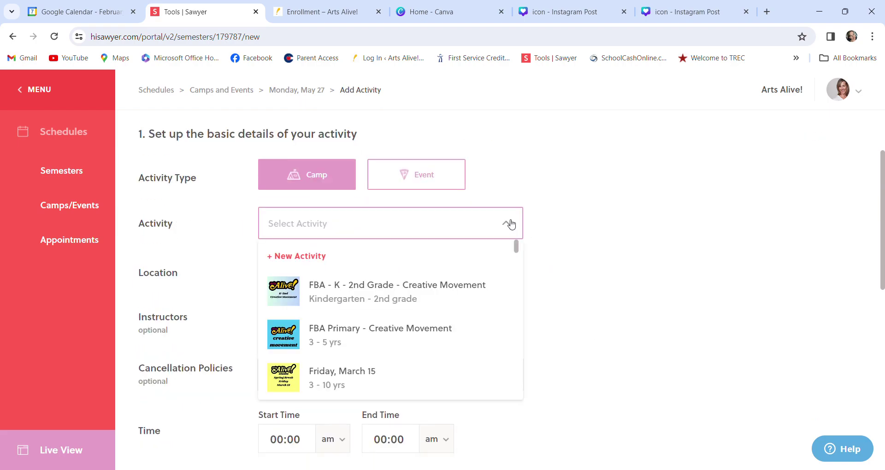
type("mond")
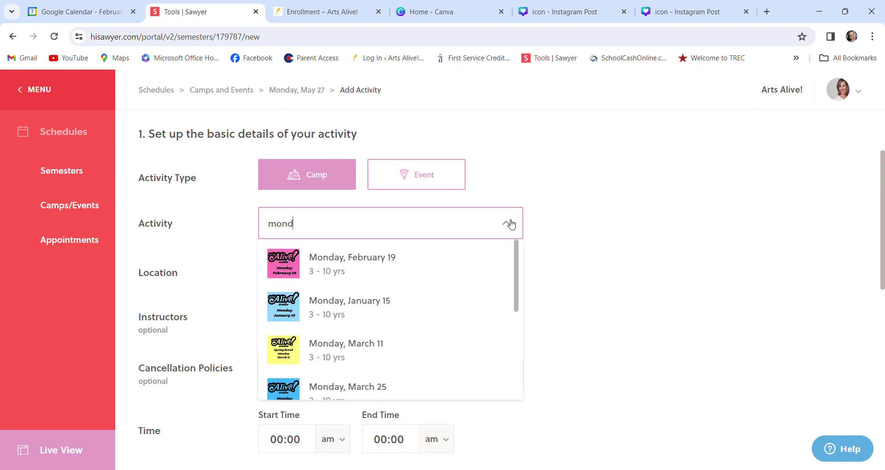
scroll(387, 346, "down", 3)
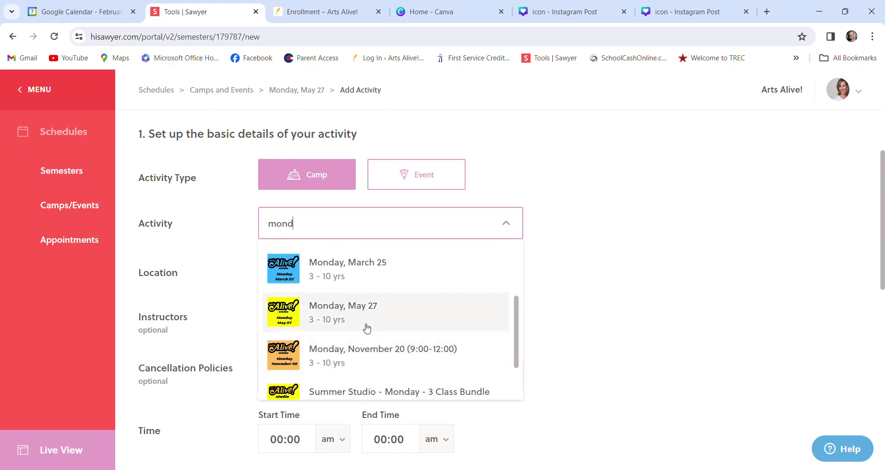
left_click(367, 328)
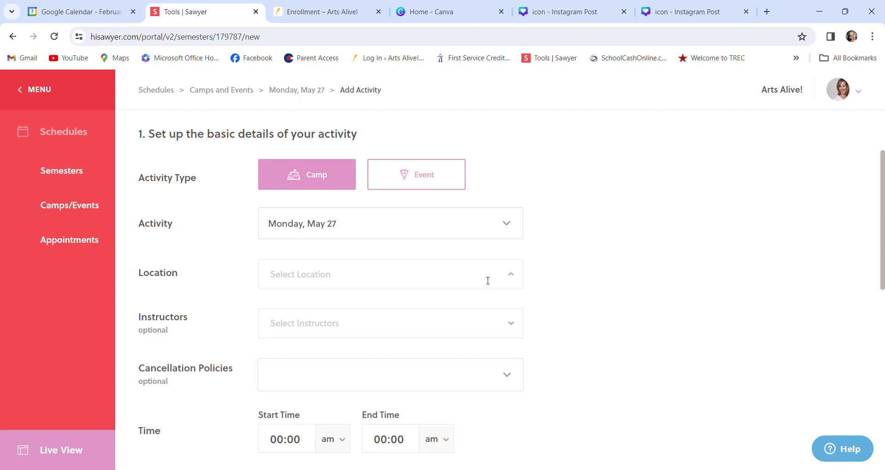
- Search the available locations and set the activity's location to The Arts Alive! Studio
left_click(513, 280)
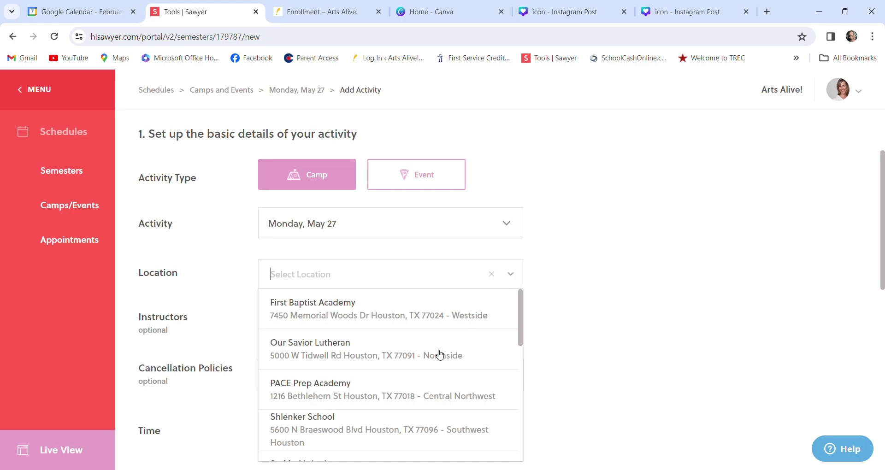
scroll(439, 354, "down", 3)
scroll(440, 354, "up", 1)
type("the Arts Alive! Studio")
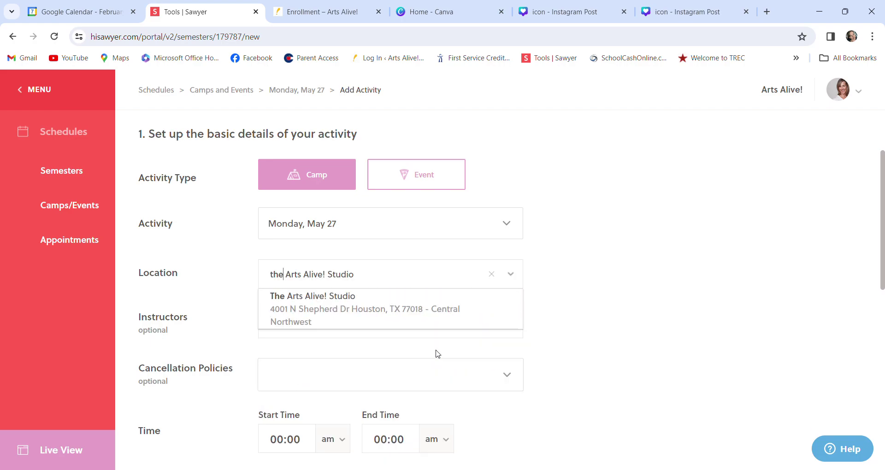
left_click(412, 312)
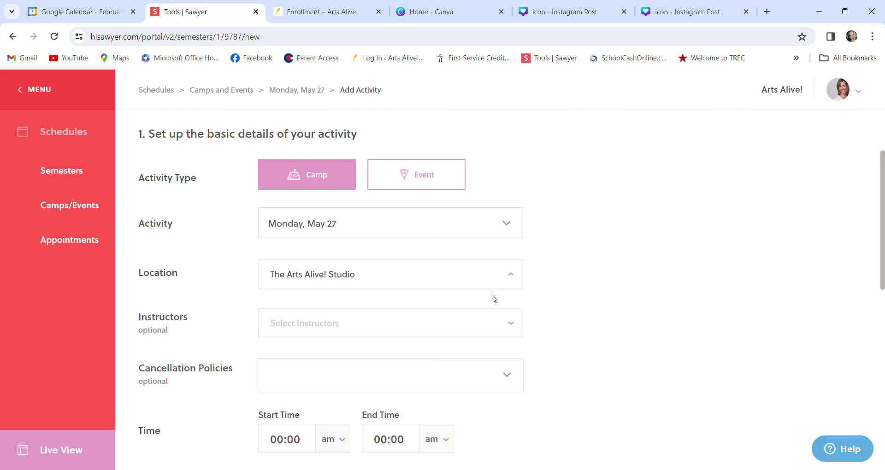
- Set the activity's time to run from 09:00 am to 12:00 pm
scroll(582, 318, "down", 3)
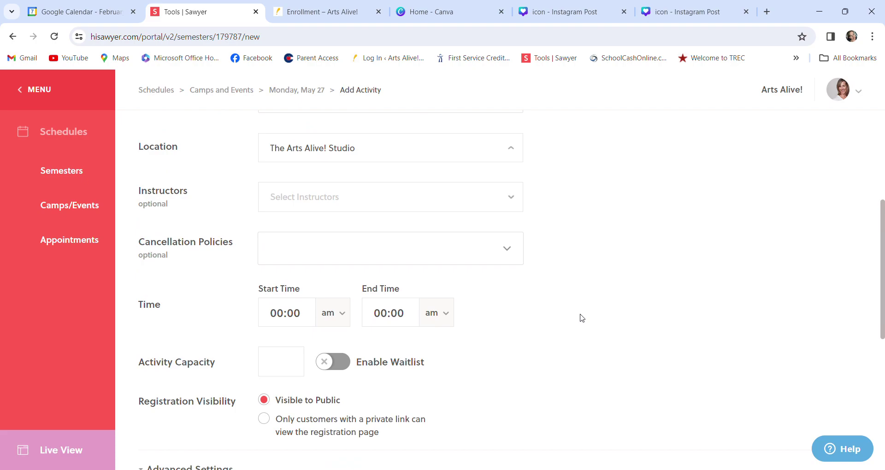
scroll(582, 318, "down", 2)
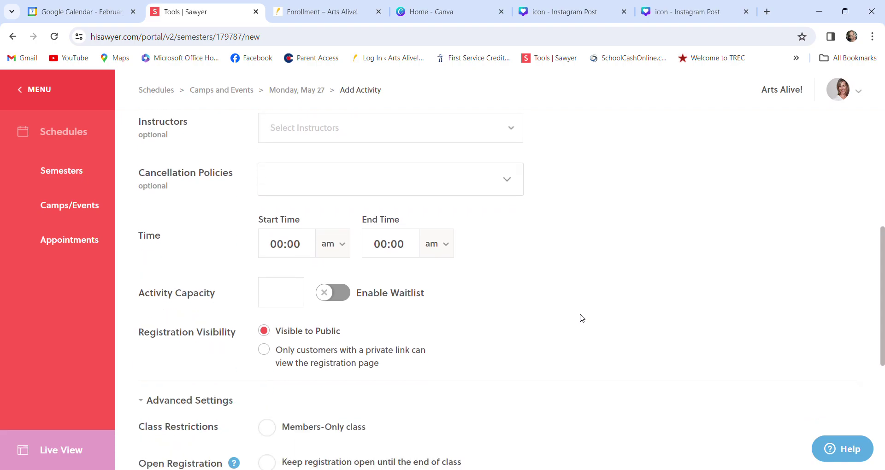
left_click(313, 249)
type("09")
left_click(390, 250)
type("12")
left_click(436, 249)
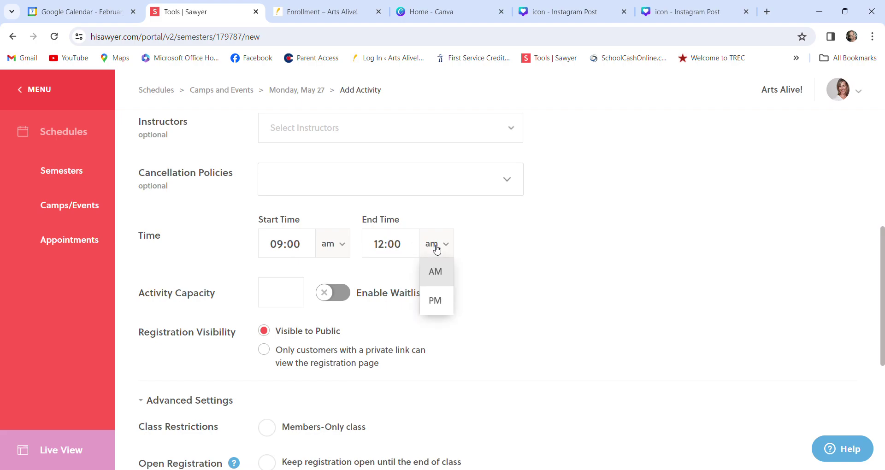
left_click(435, 300)
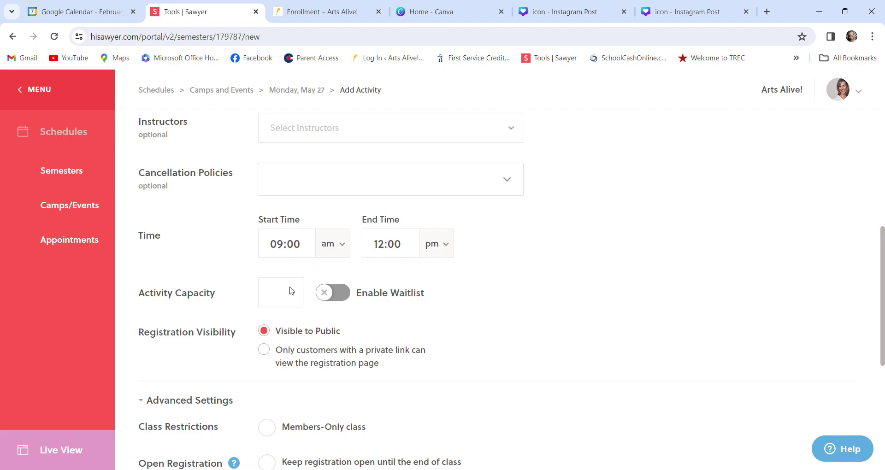
- Set the activity capacity to 15 and enable the waitlist
type("15")
left_click(343, 295)
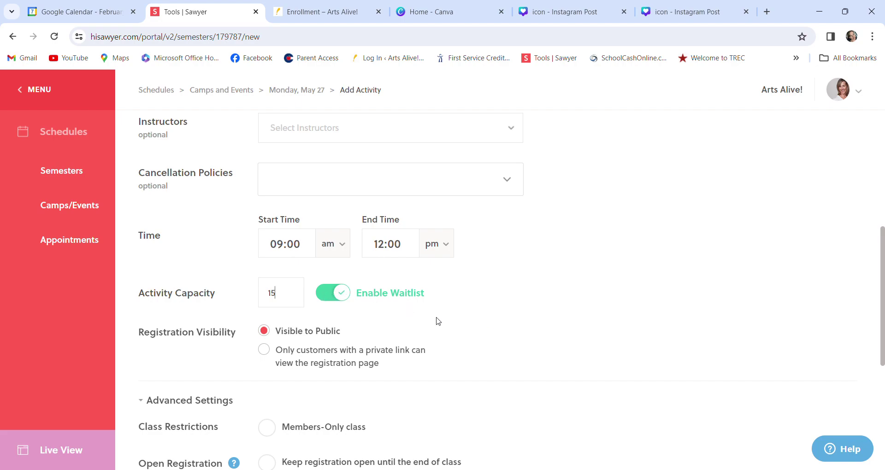
- Keep registration open until the end of class, add the widget tags creative movement and music, and save the details
scroll(438, 322, "down", 2)
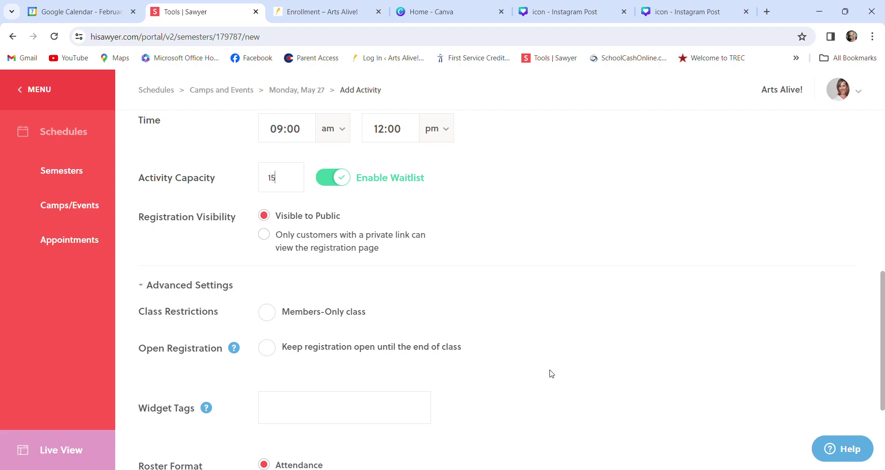
scroll(552, 374, "down", 2)
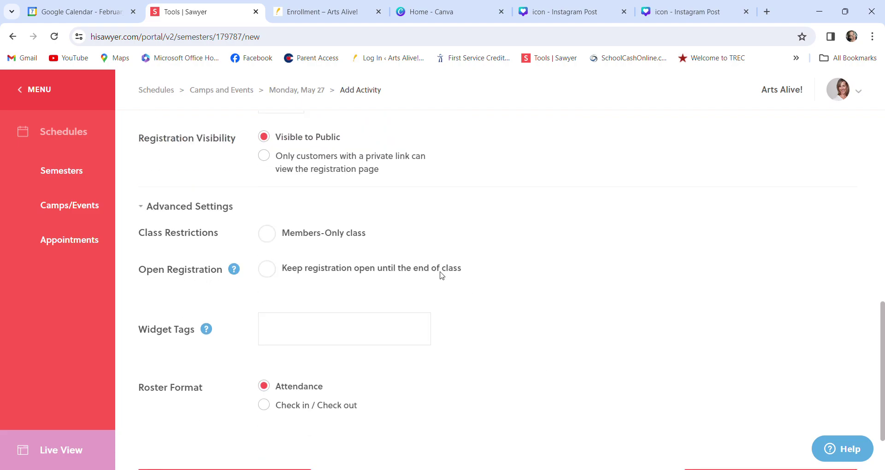
left_click(270, 277)
left_click(385, 324)
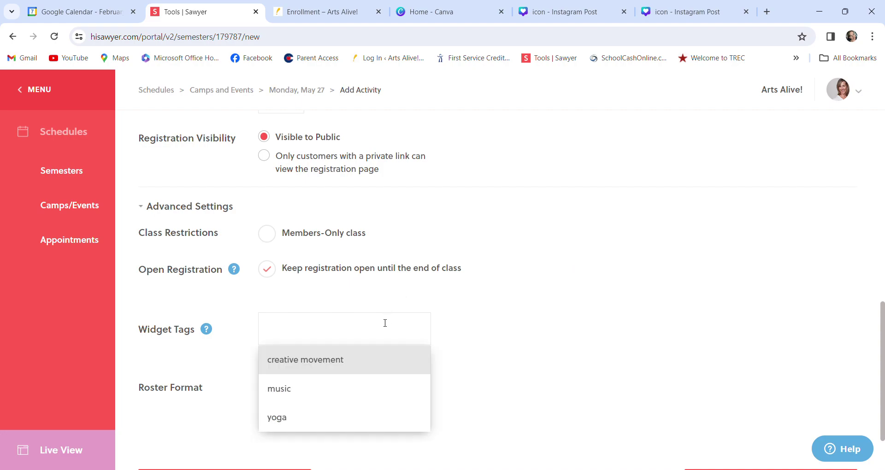
left_click(328, 367)
left_click(326, 341)
left_click(289, 403)
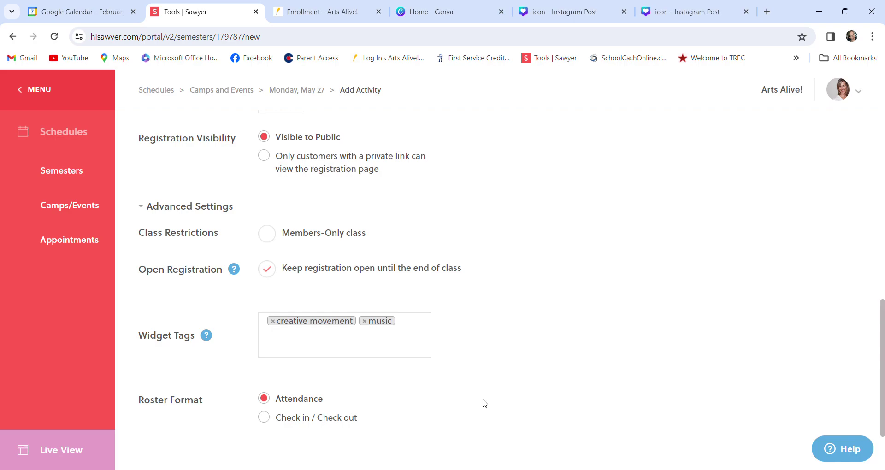
scroll(485, 404, "down", 2)
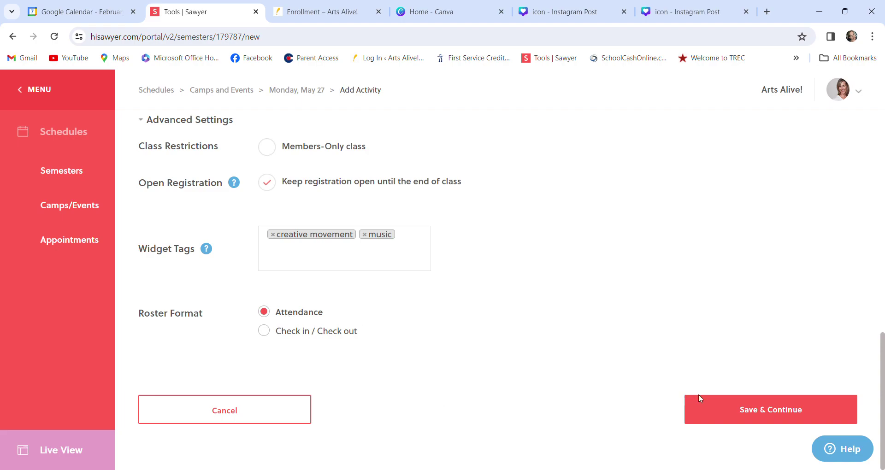
left_click(728, 411)
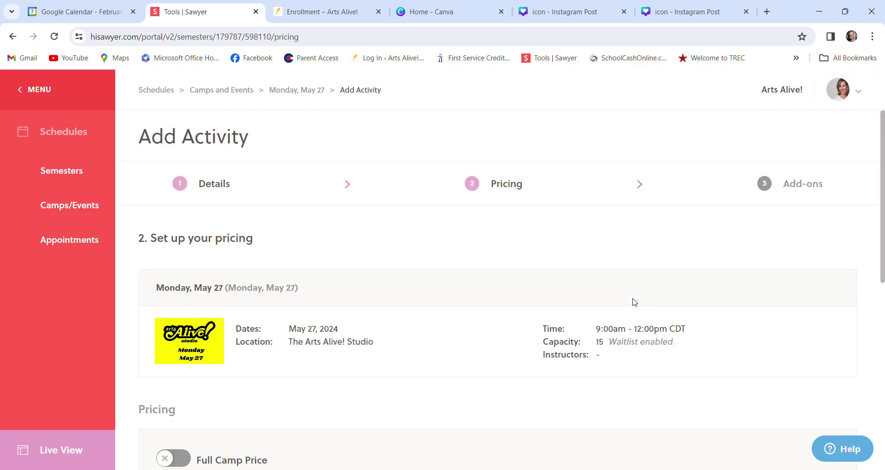
- Enable the Full Camp Price and set its pay-in-full amount to $60.00
scroll(634, 302, "down", 2)
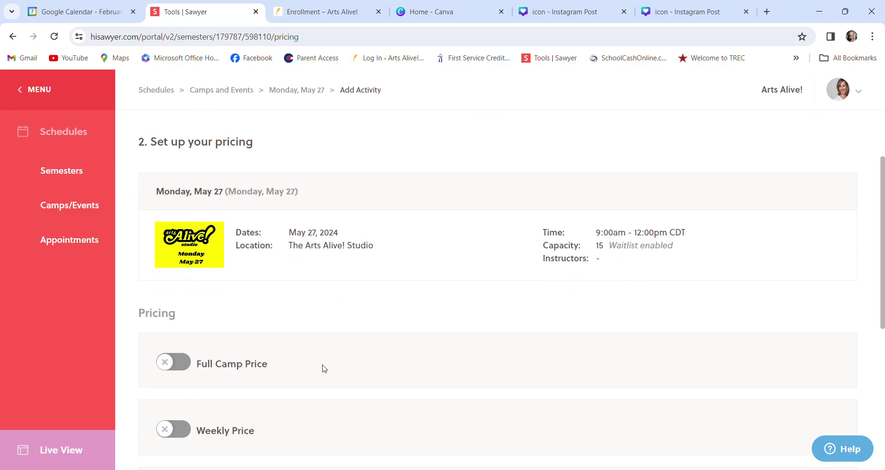
left_click(187, 362)
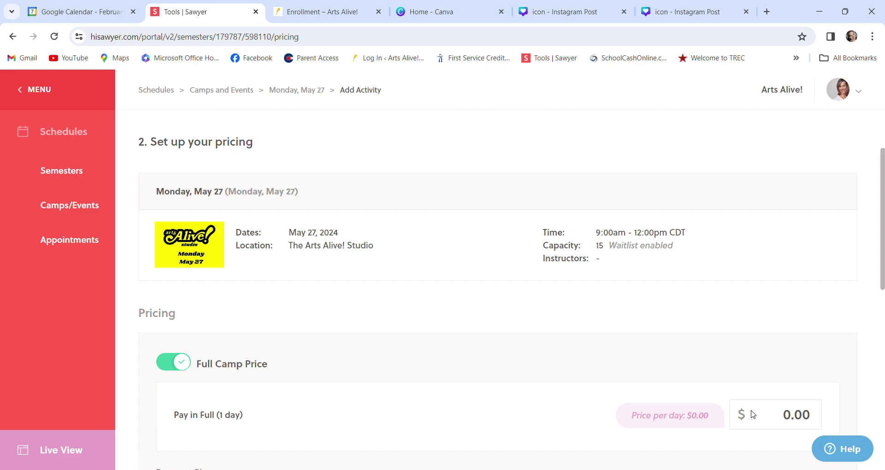
left_click(789, 418)
type("60")
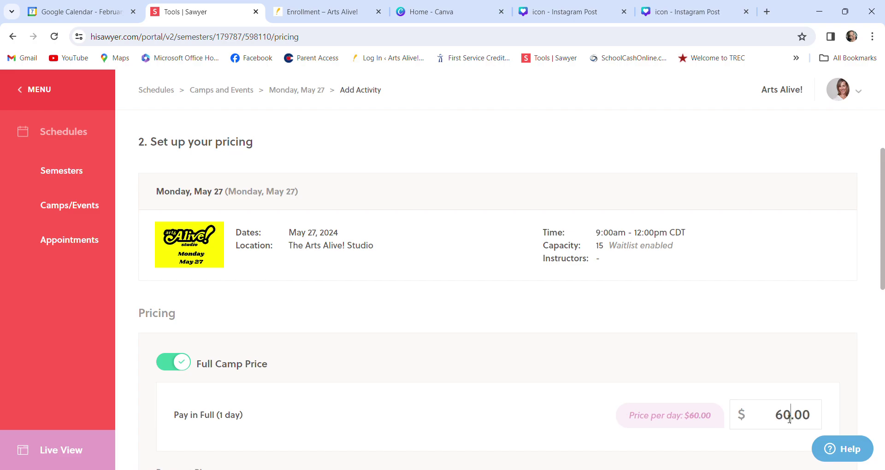
- Try a full camp price of $240.00 and restore it to $60.00
scroll(788, 419, "down", 4)
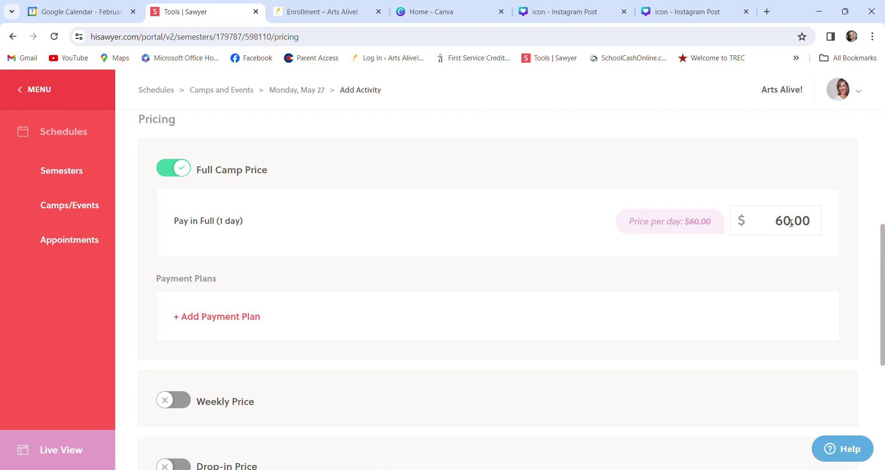
key("BackSpace")
key("BackSpace")
type("24")
type("0")
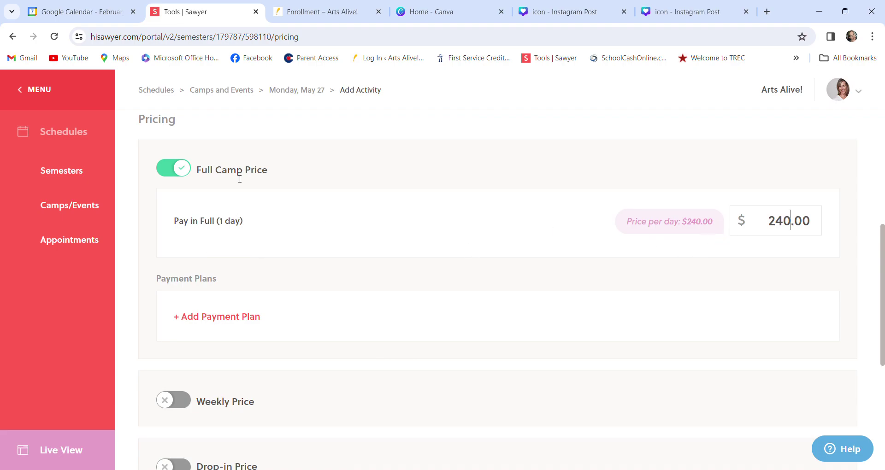
key("BackSpace")
key("BackSpace")
key("BackSpace")
type("60")
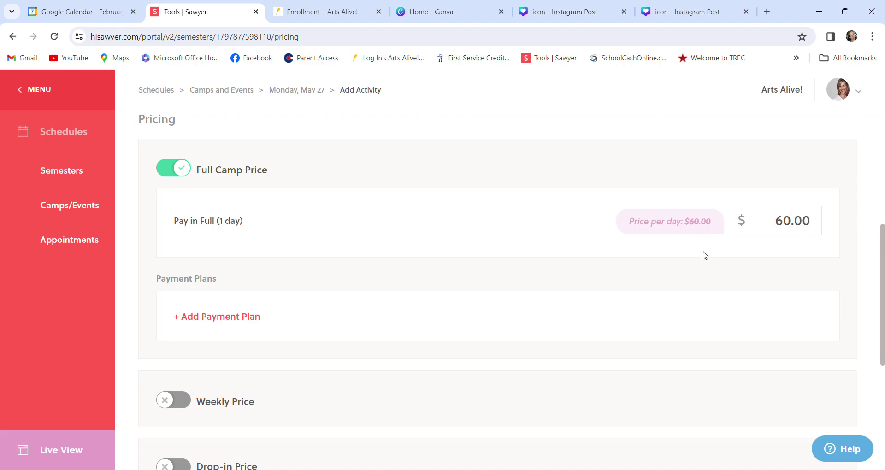
- Leave the remaining pricing and promotion options off, save the pricing, and continue to the add-ons
scroll(705, 255, "down", 2)
scroll(705, 255, "down", 3)
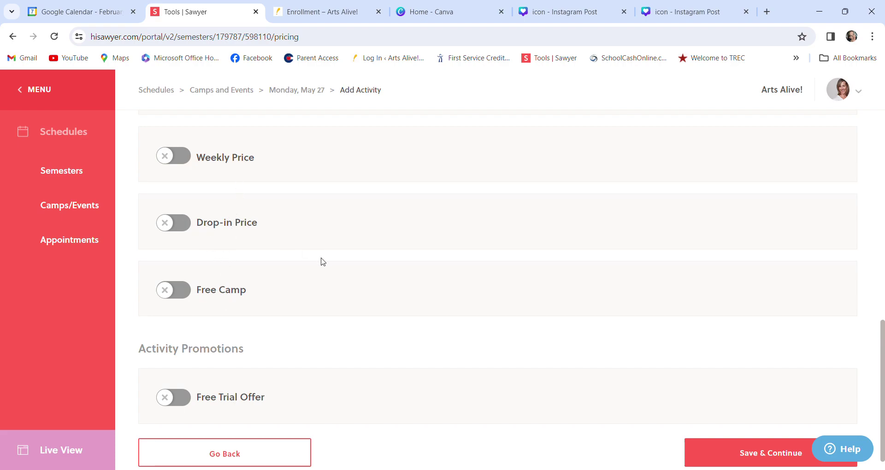
scroll(323, 263, "down", 1)
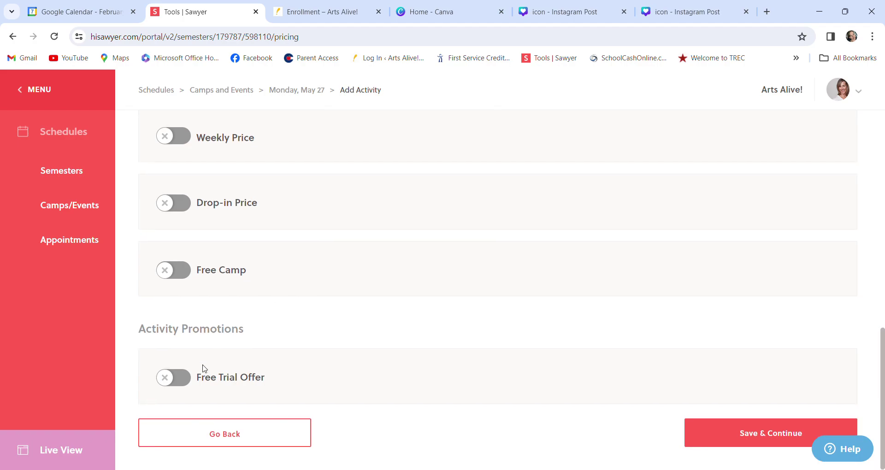
left_click(736, 433)
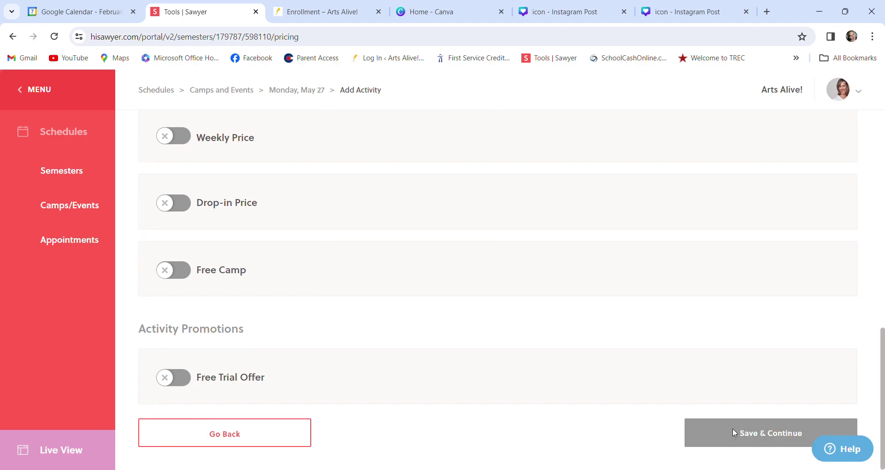
- Enable the sibling discount and set it to 10% for both the second and third child
scroll(515, 343, "down", 4)
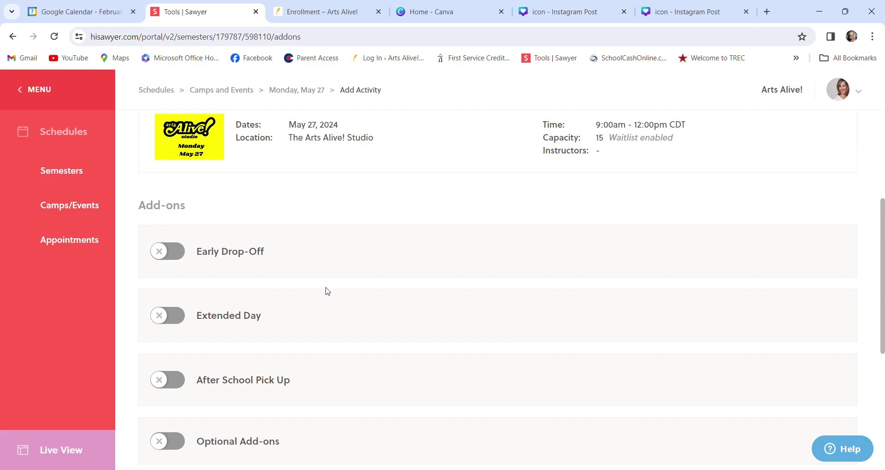
scroll(328, 291, "down", 2)
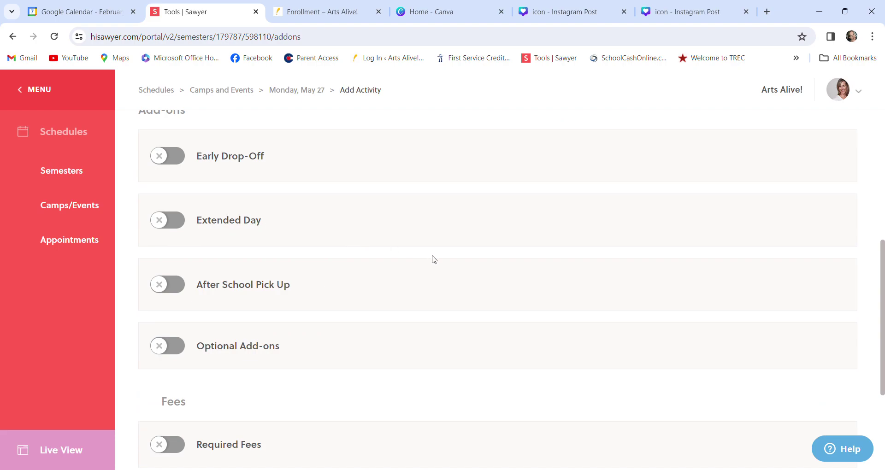
scroll(434, 260, "down", 2)
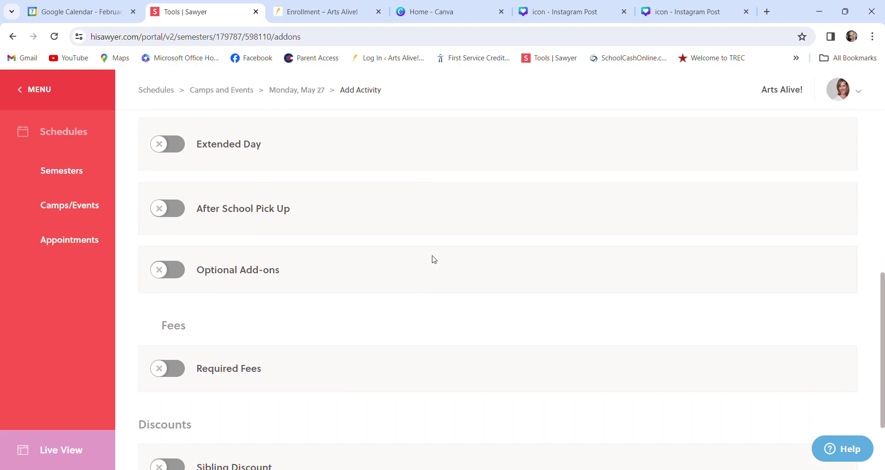
scroll(434, 260, "down", 2)
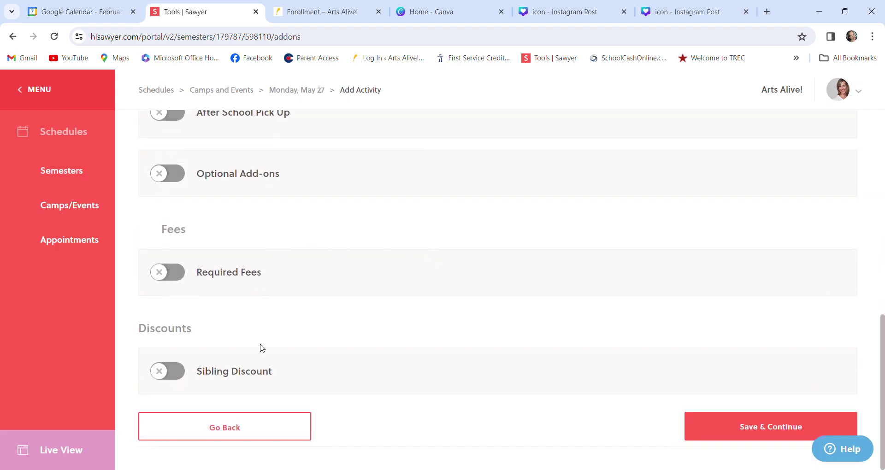
left_click(174, 372)
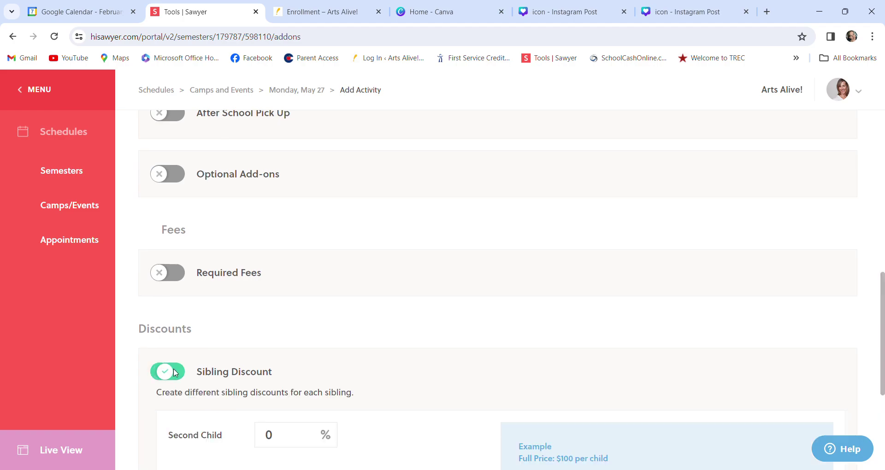
scroll(432, 365, "down", 3)
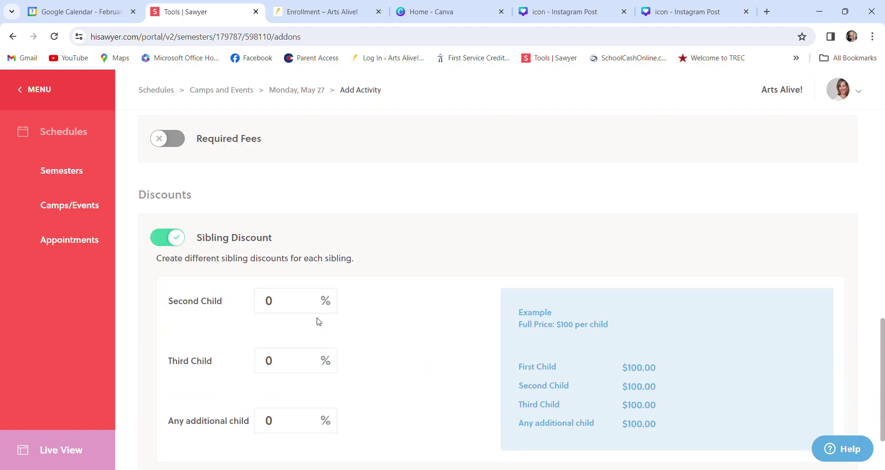
double_click(296, 306)
type("10")
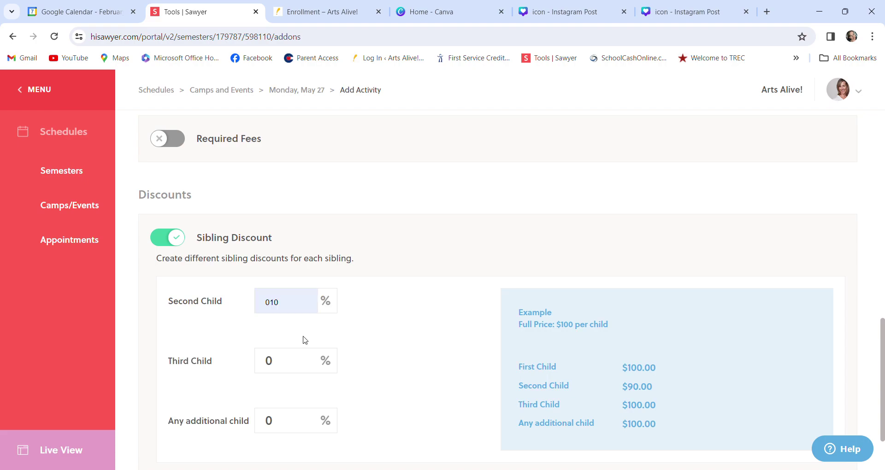
left_click(287, 365)
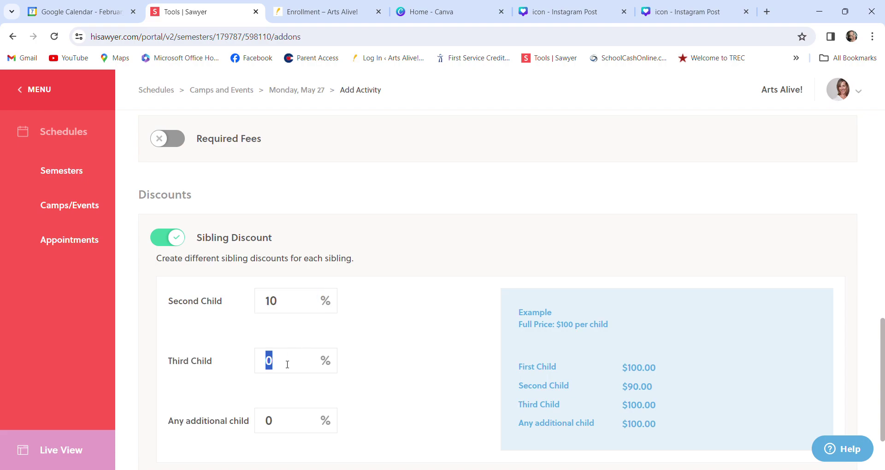
left_click(306, 404)
scroll(421, 383, "down", 2)
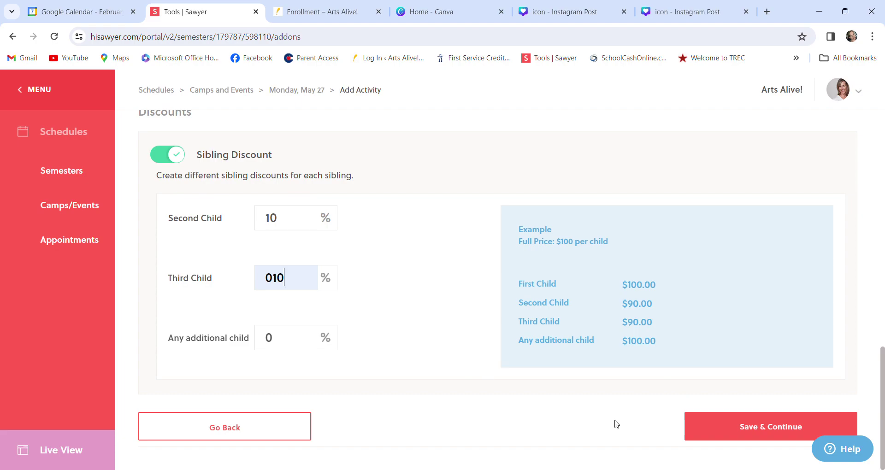
- Save the add-ons, return to the Camps/Events list, and check the scheduled camps down to Monday, May 27
left_click(741, 427)
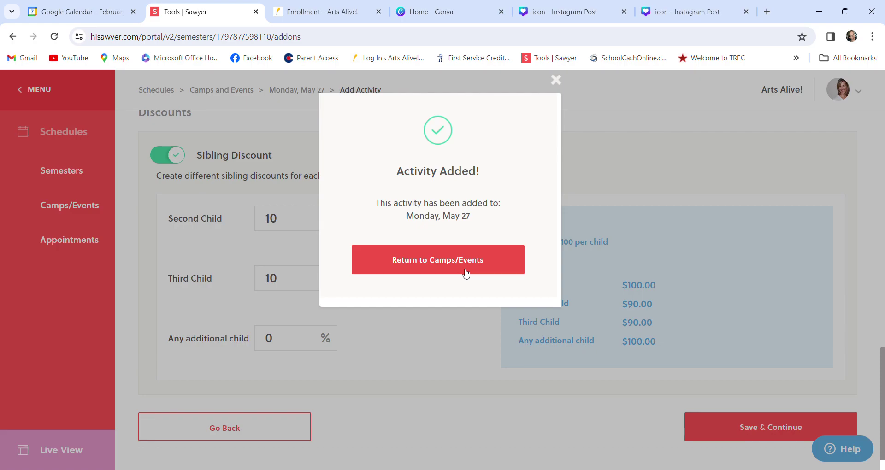
left_click(466, 274)
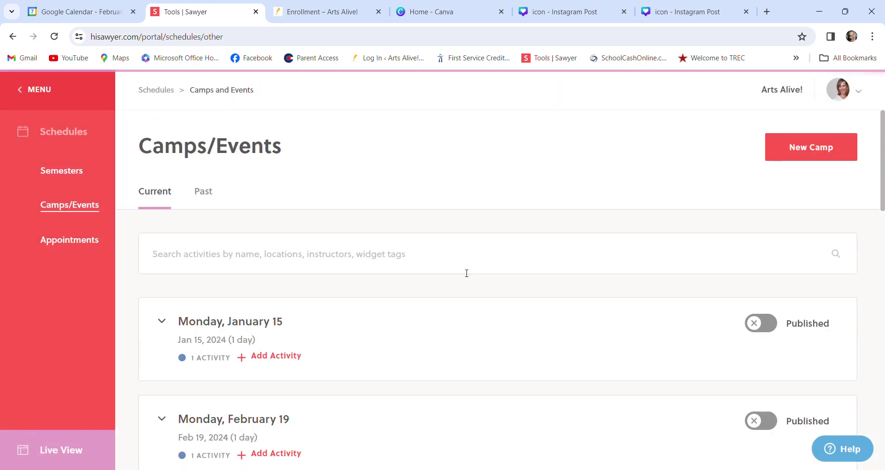
scroll(564, 383, "down", 5)
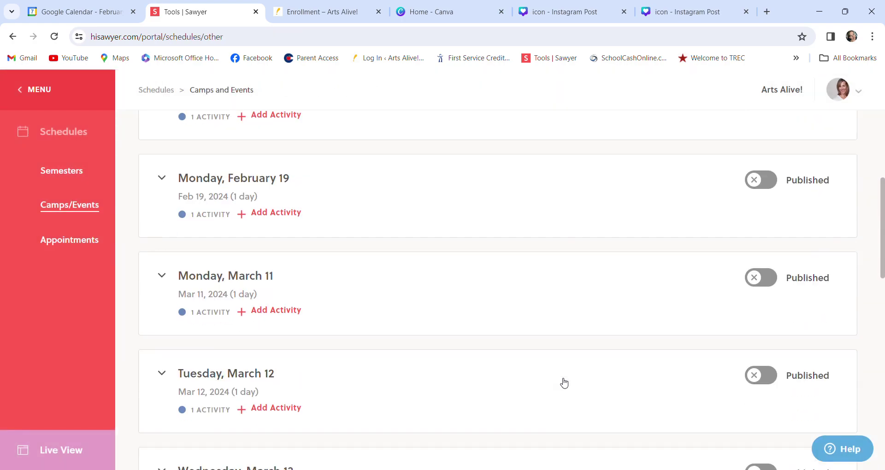
scroll(564, 383, "down", 15)
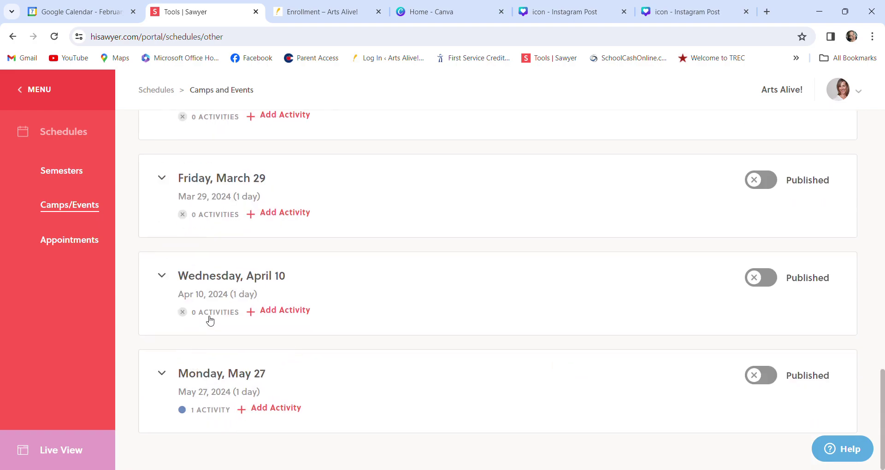
scroll(211, 218, "up", 2)
scroll(211, 218, "up", 1)
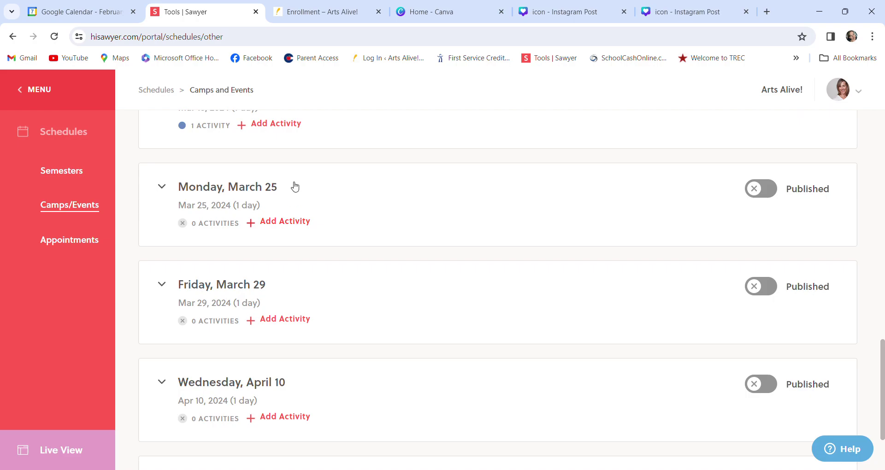
scroll(294, 185, "up", 2)
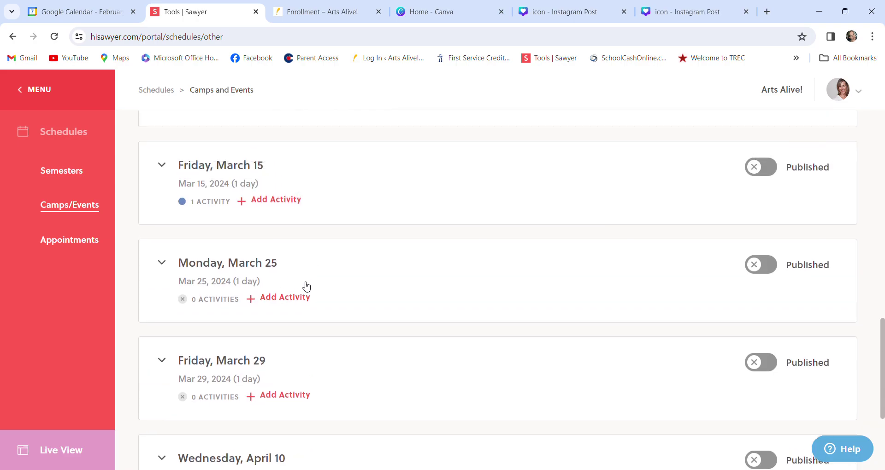
- Add an activity to the Monday, March 25 camp, using the Monday, March 25 activity and The Arts Alive! Studio as location
left_click(292, 300)
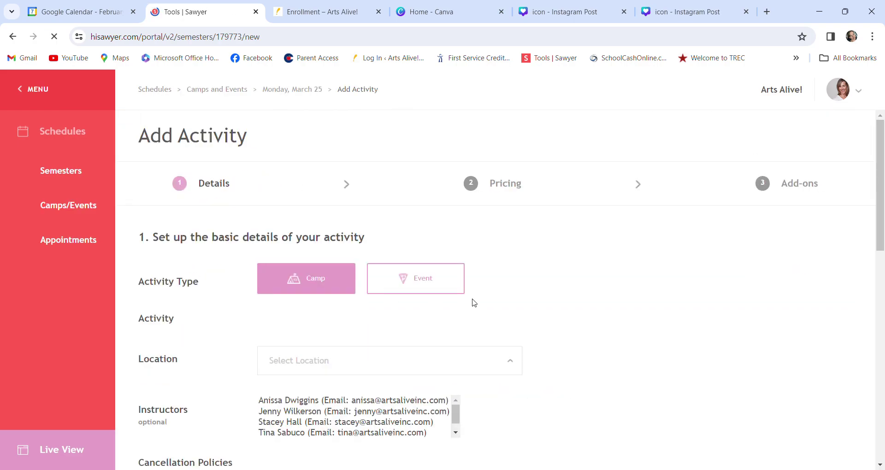
left_click(511, 332)
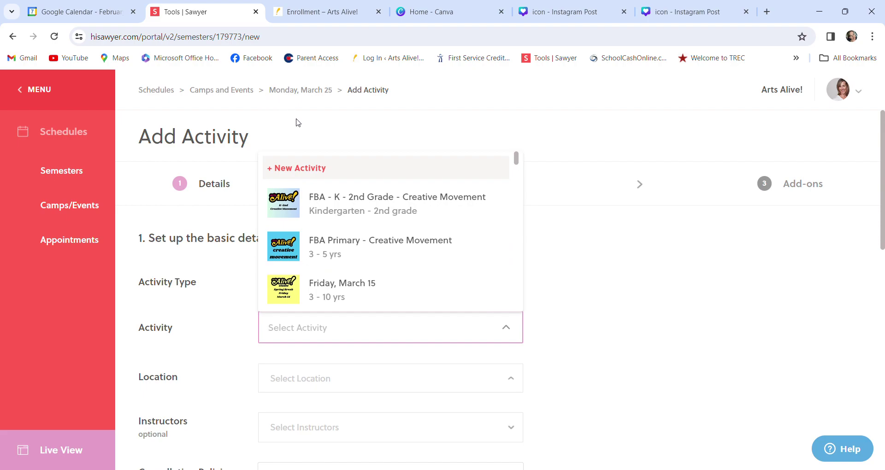
type("mon")
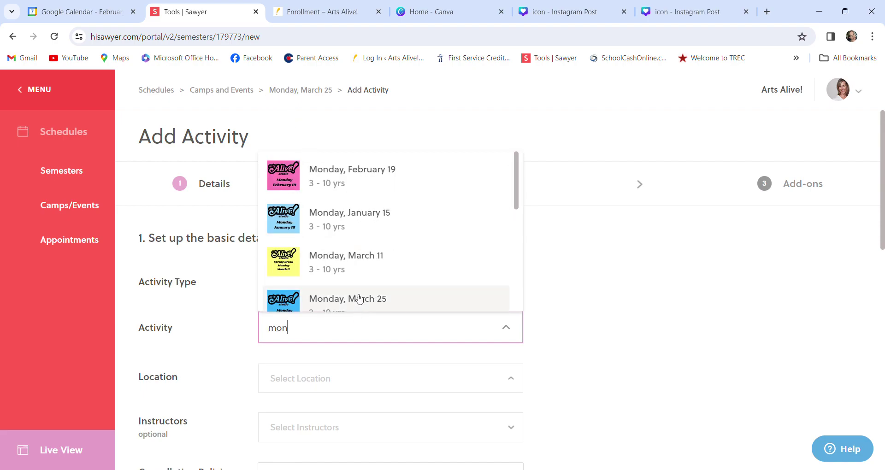
scroll(360, 299, "down", 1)
left_click(353, 262)
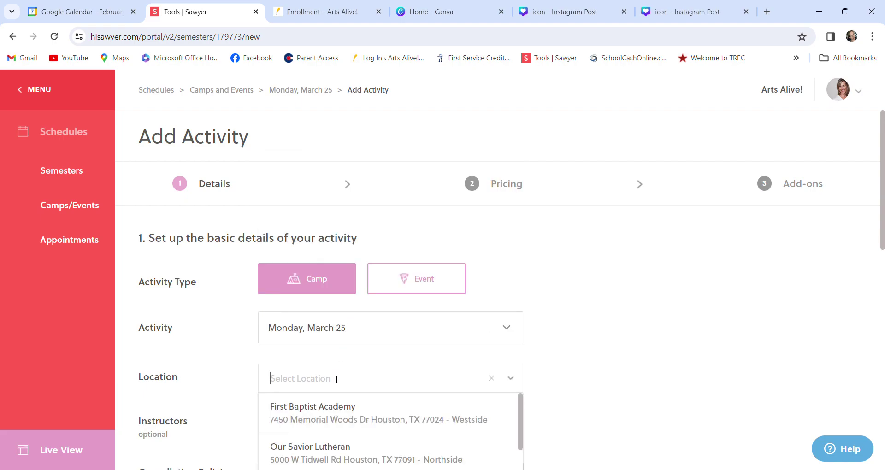
type("the Arts Alive! Studio")
left_click(332, 409)
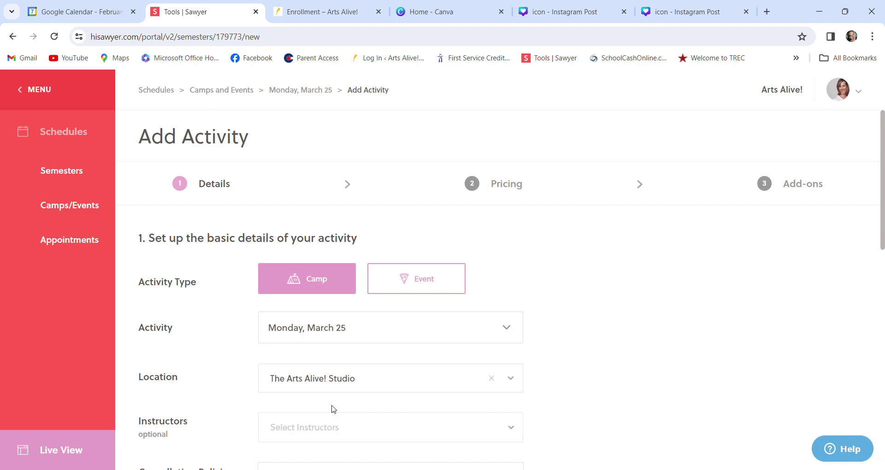
- Schedule the activity from 9:00 am to 12:00 pm with a capacity of 15 and the waitlist enabled
scroll(554, 394, "down", 5)
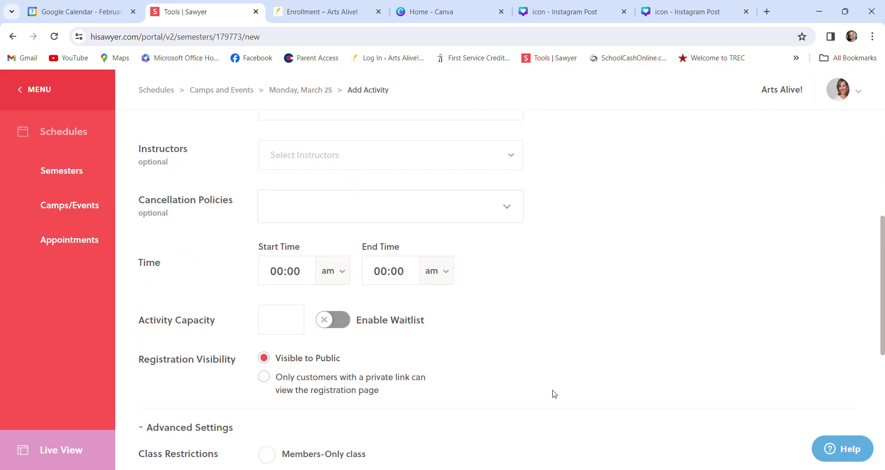
left_click(307, 272)
type("9")
key("Tab")
key("Tab")
type("12")
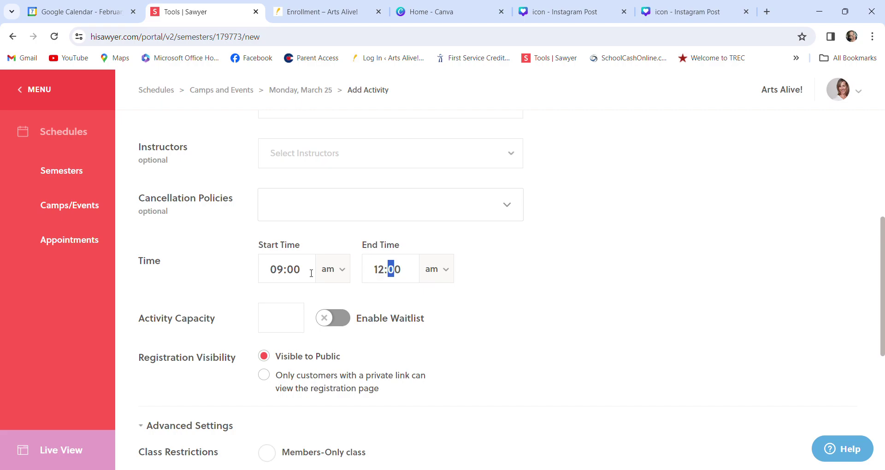
left_click(434, 269)
left_click(439, 327)
type("15")
left_click(343, 318)
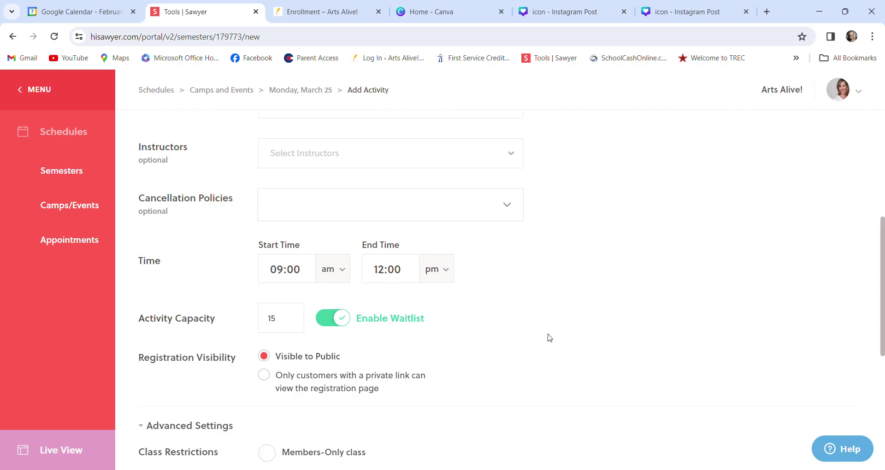
- Keep registration open until the end of class, add the creative movement and music widget tags, and save the details
scroll(550, 337, "down", 5)
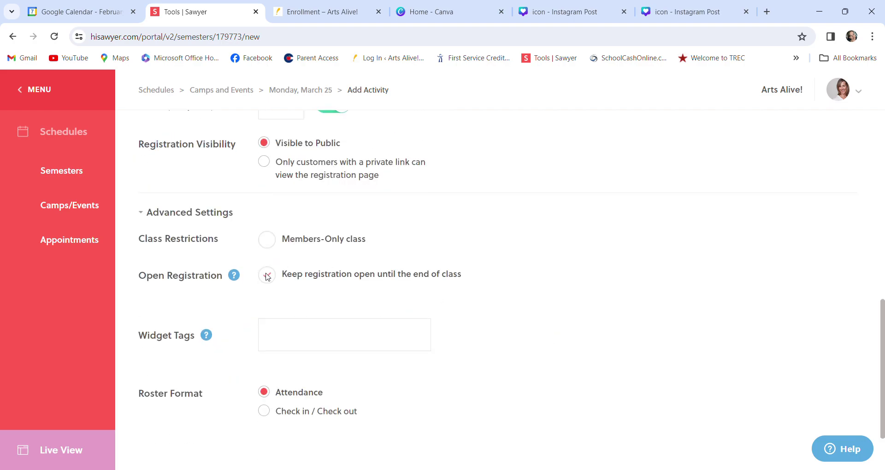
left_click(290, 333)
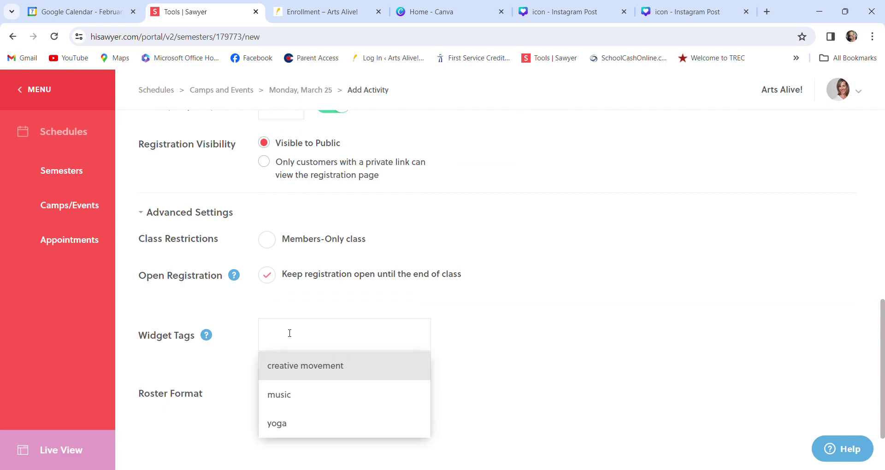
left_click(305, 368)
type("m")
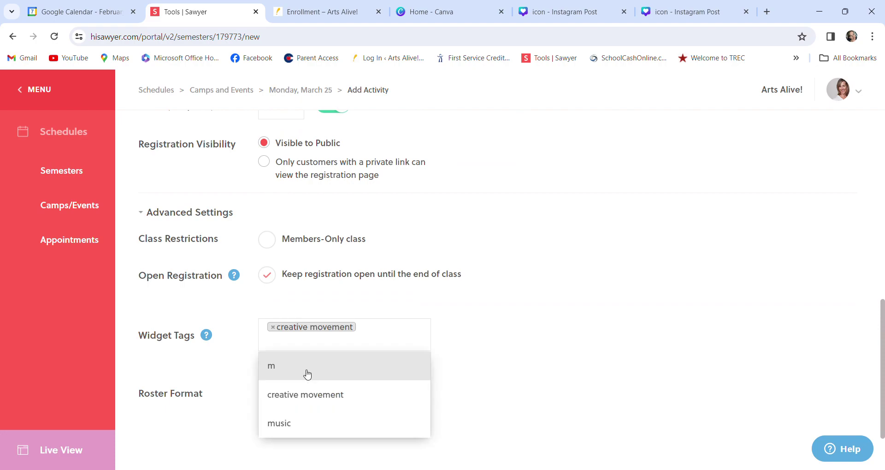
left_click(289, 422)
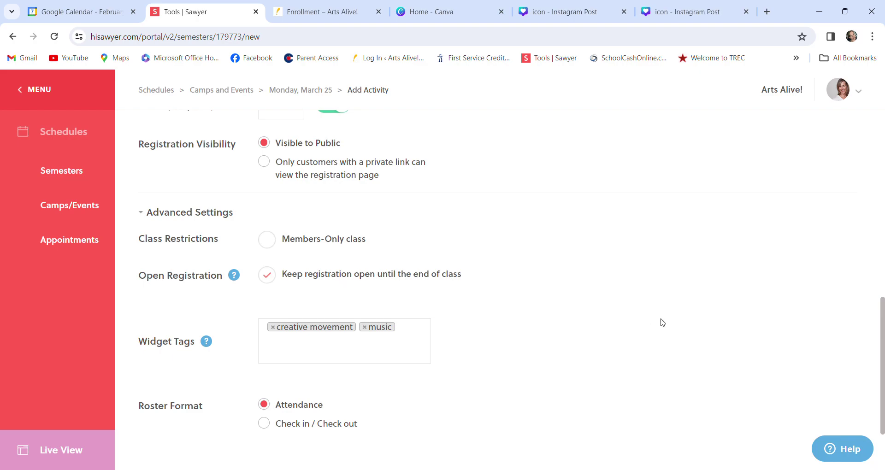
scroll(661, 322, "down", 2)
left_click(752, 404)
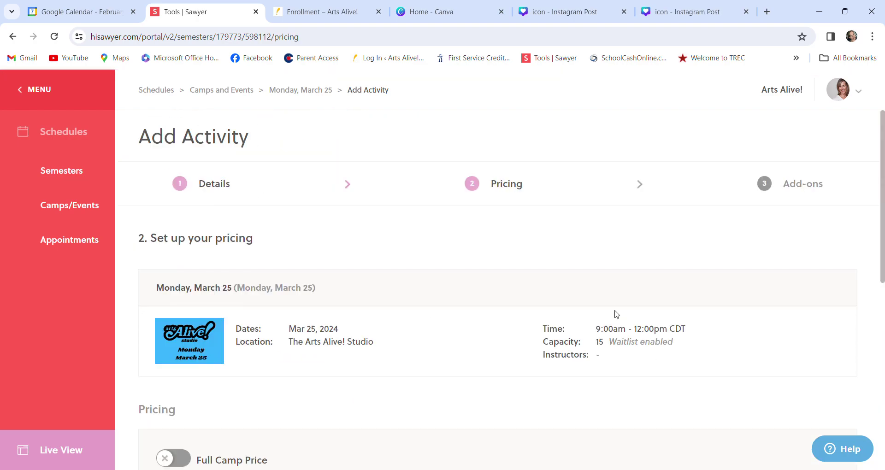
- Enable a full camp price of $60.00 for the March 25 activity and save the pricing
scroll(617, 314, "down", 4)
left_click(175, 256)
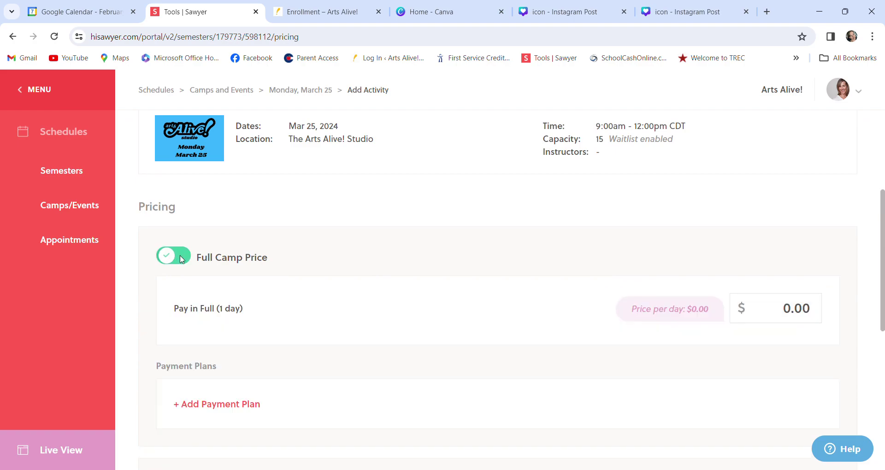
left_click(778, 317)
type("60")
scroll(778, 316, "down", 6)
scroll(778, 317, "down", 1)
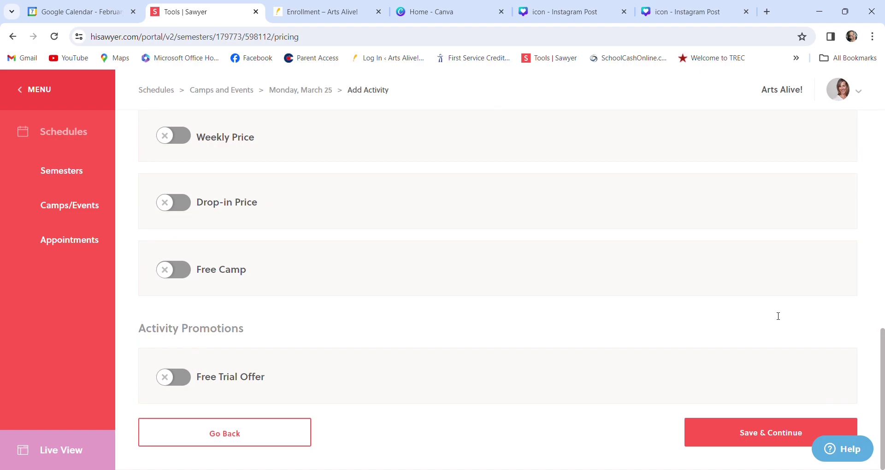
left_click(758, 432)
- Enable a 10% sibling discount for the second and third child, save the March 25 add-ons, and return to Camps/Events
scroll(522, 385, "down", 10)
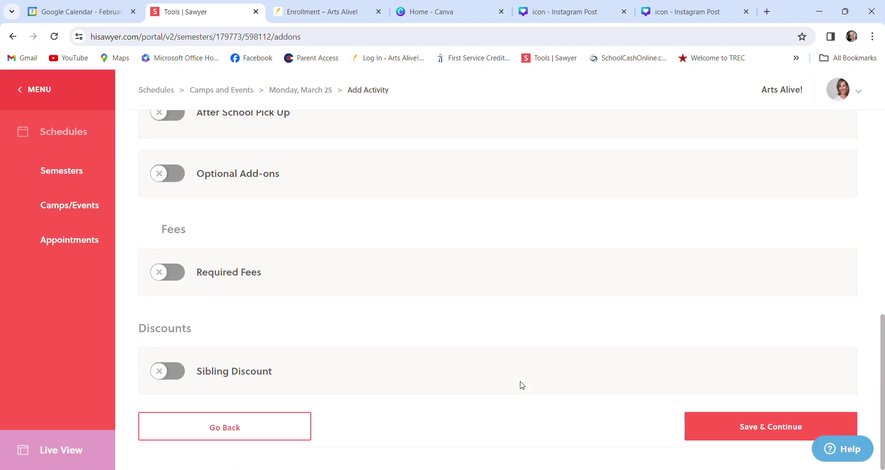
left_click(172, 376)
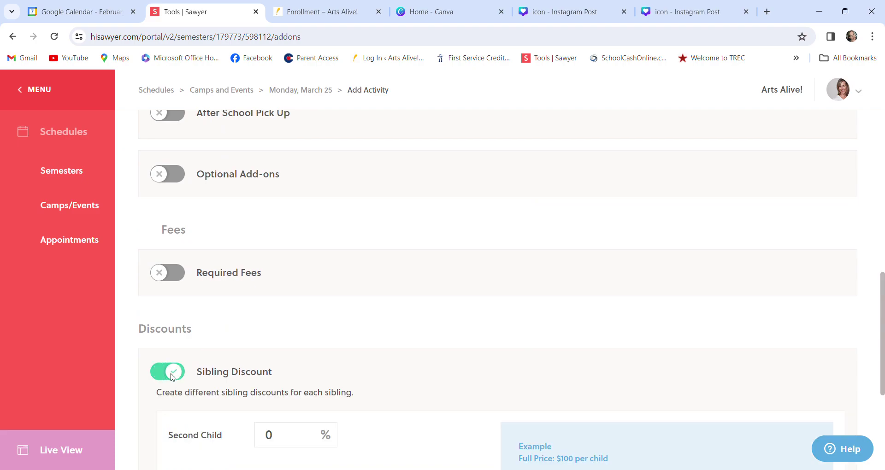
left_click(285, 448)
type("10")
key("Tab")
type("10")
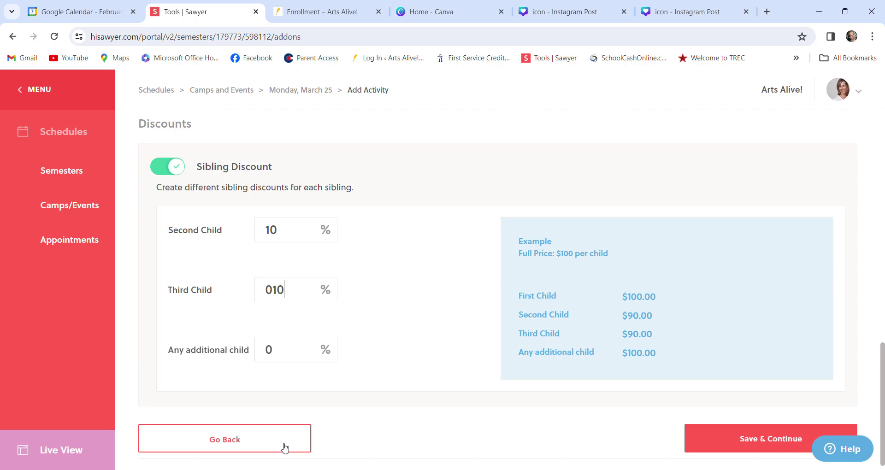
left_click(755, 435)
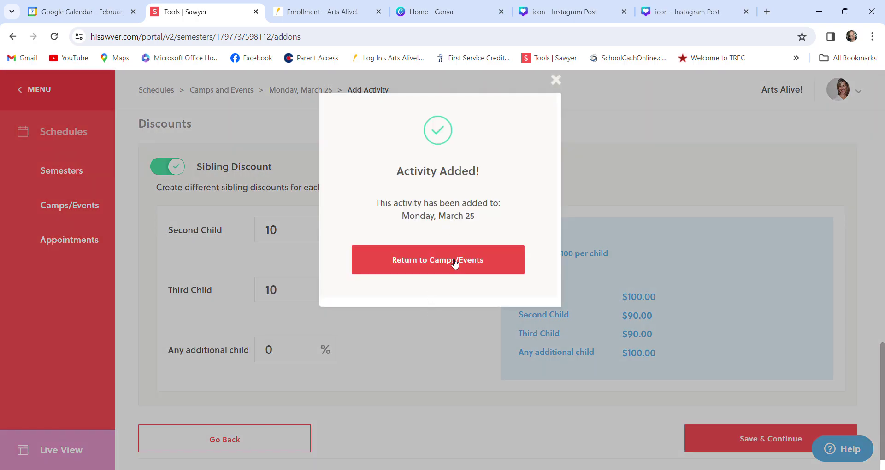
left_click(454, 265)
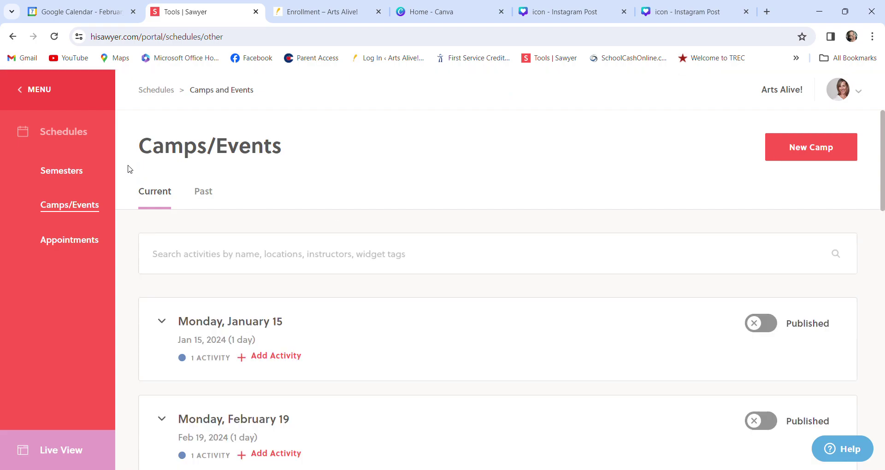
- Expand the Winter & Spring 2024 semester and open its scheduled Shlenker - Creative Movement activity for editing
left_click(70, 172)
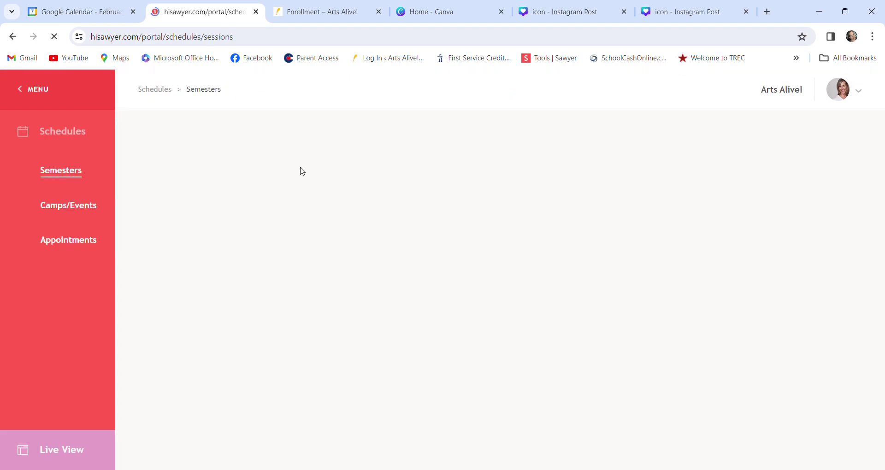
scroll(427, 308, "down", 1)
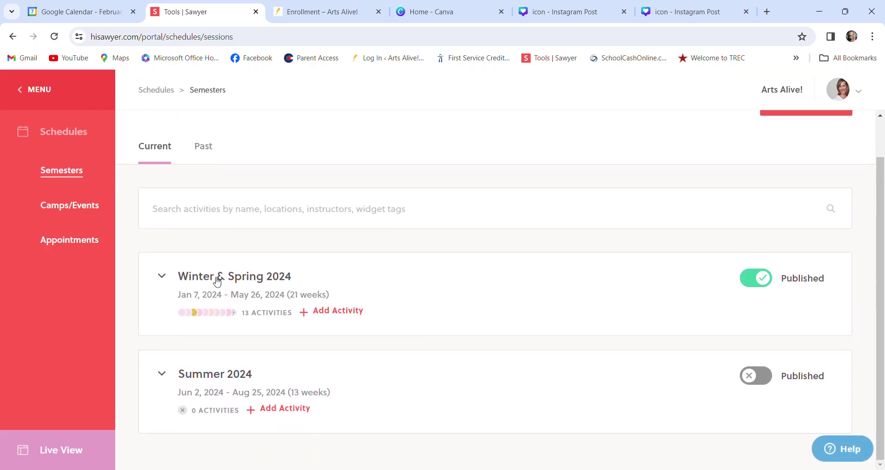
left_click(164, 277)
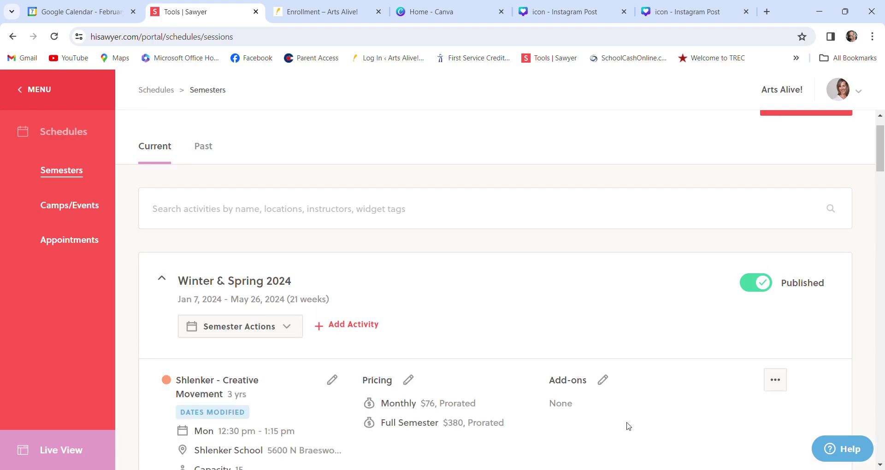
scroll(628, 427, "down", 3)
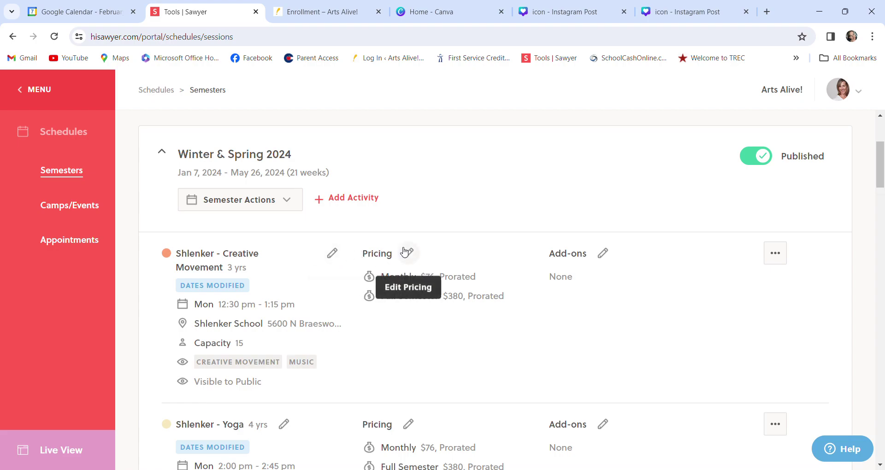
left_click(786, 259)
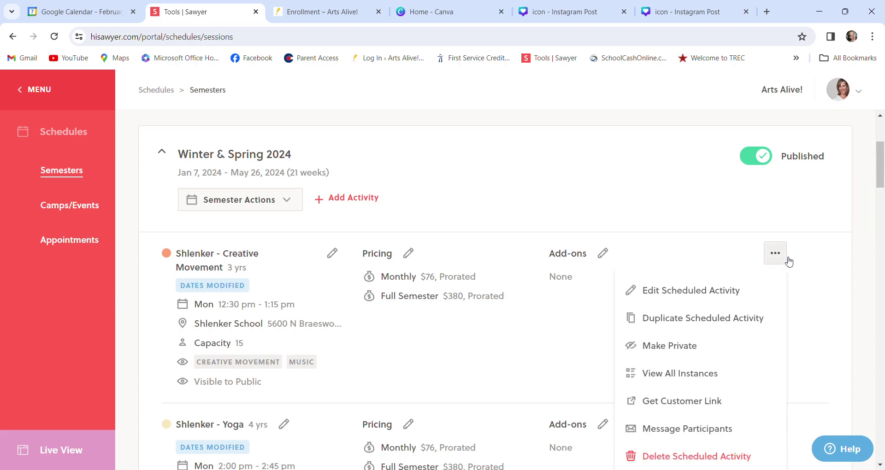
left_click(707, 292)
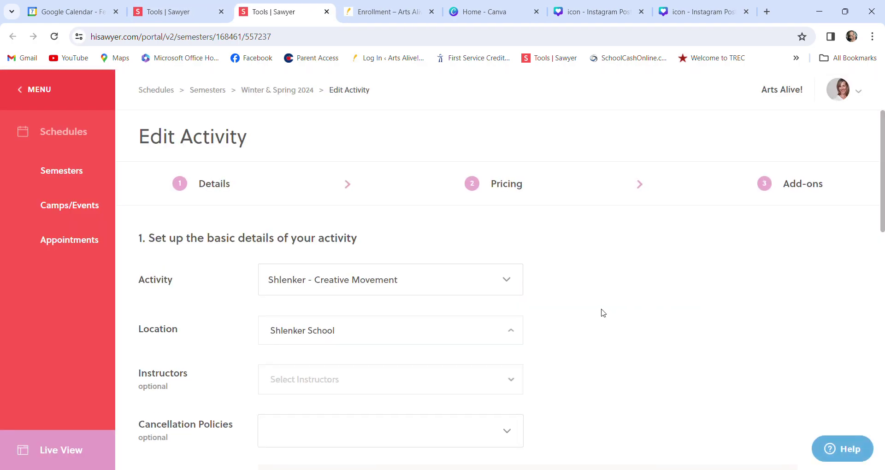
- Review the activity, location and semester settings in the details of the Shlenker - Creative Movement activity
scroll(603, 313, "down", 2)
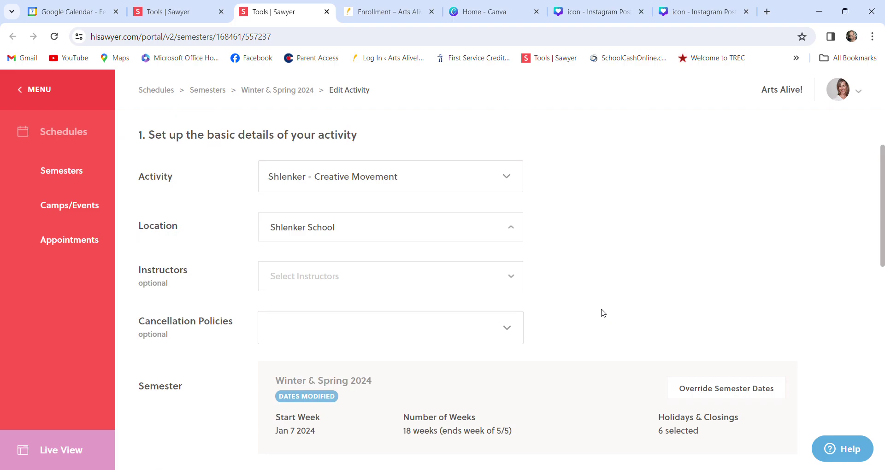
scroll(603, 313, "down", 2)
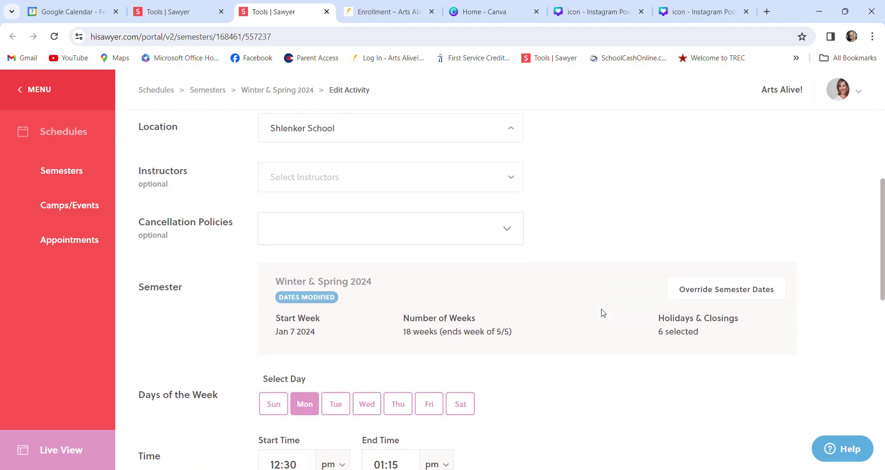
scroll(603, 313, "up", 3)
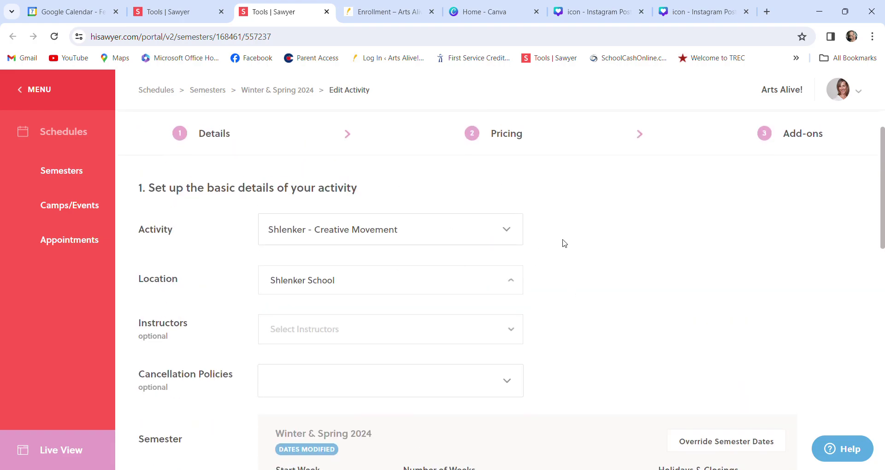
left_click(509, 236)
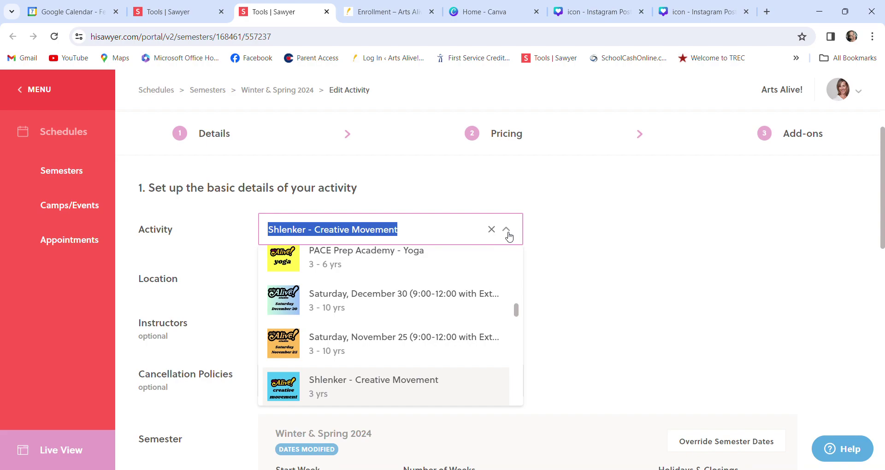
left_click(509, 236)
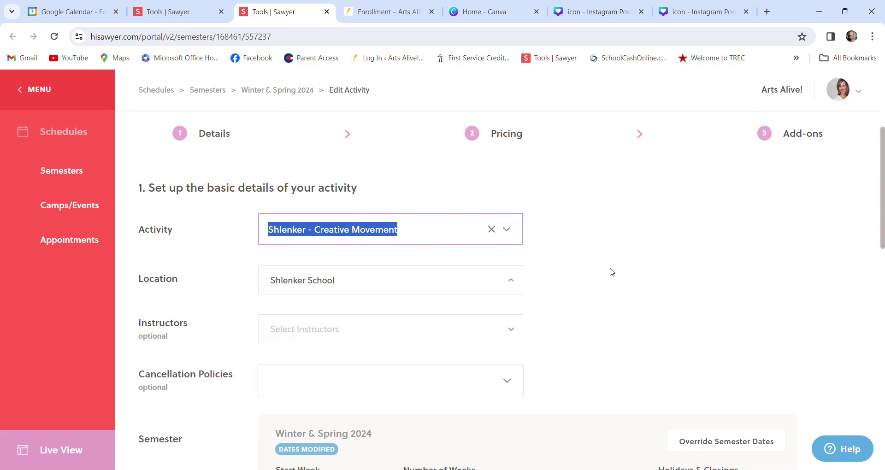
scroll(612, 272, "down", 2)
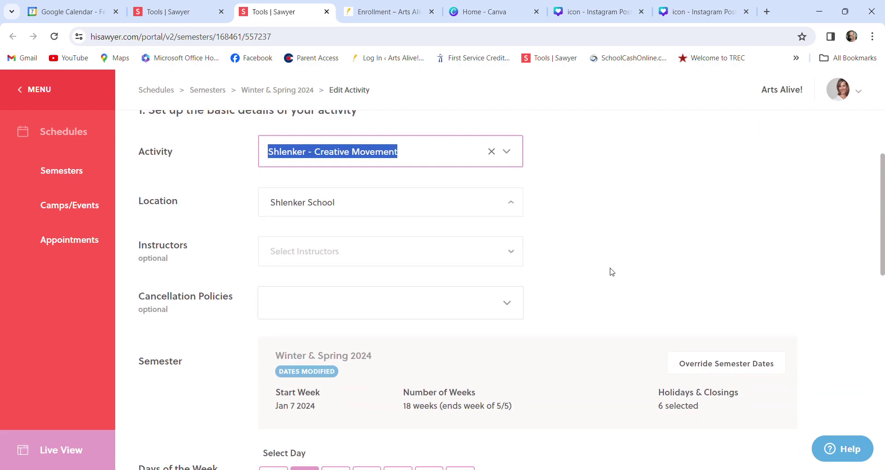
scroll(644, 211, "down", 1)
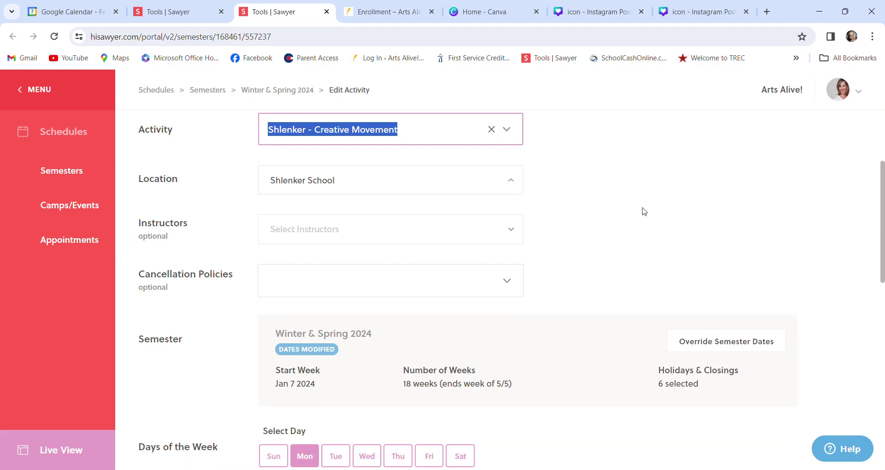
scroll(644, 211, "down", 1)
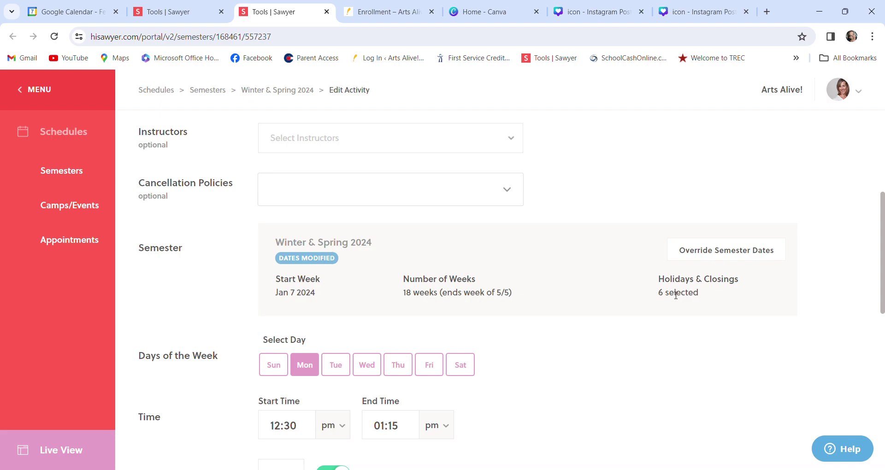
- Open the semester date override, review its time frame and its holidays and closings through March 2024, and accept the dates
left_click(720, 256)
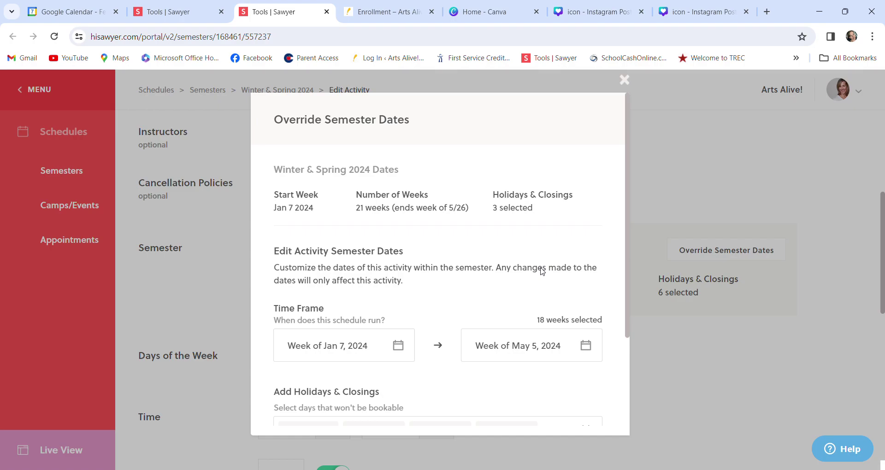
scroll(542, 271, "down", 2)
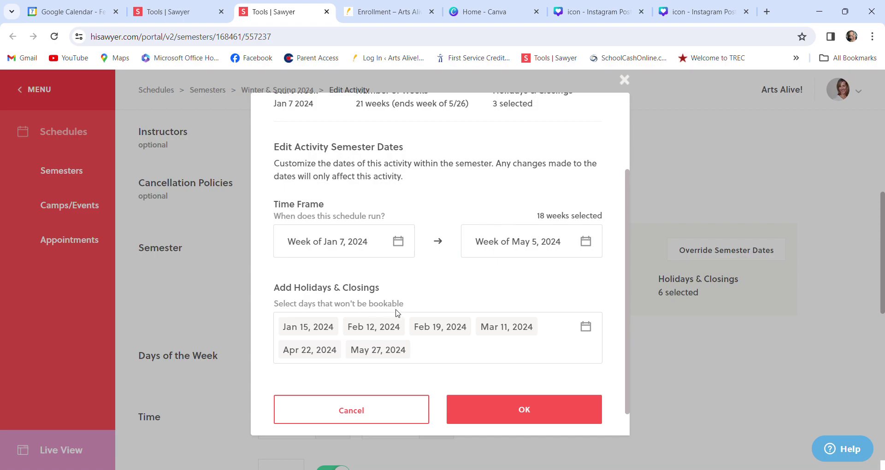
left_click(585, 327)
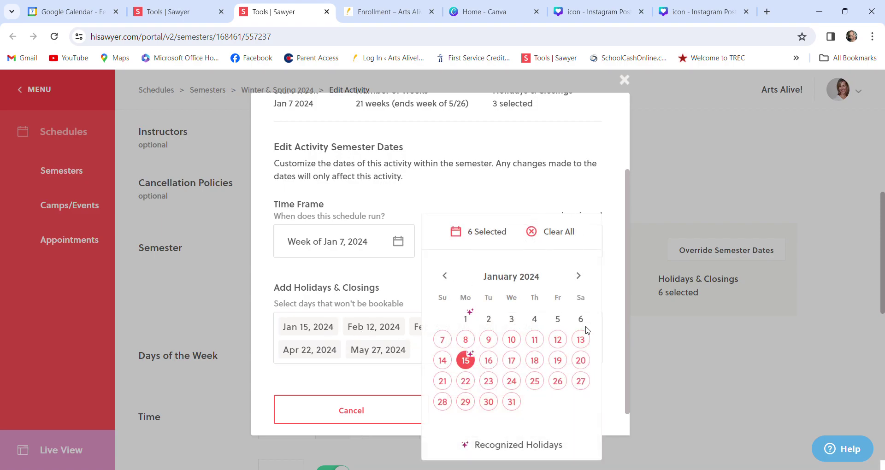
left_click(579, 276)
left_click(579, 276)
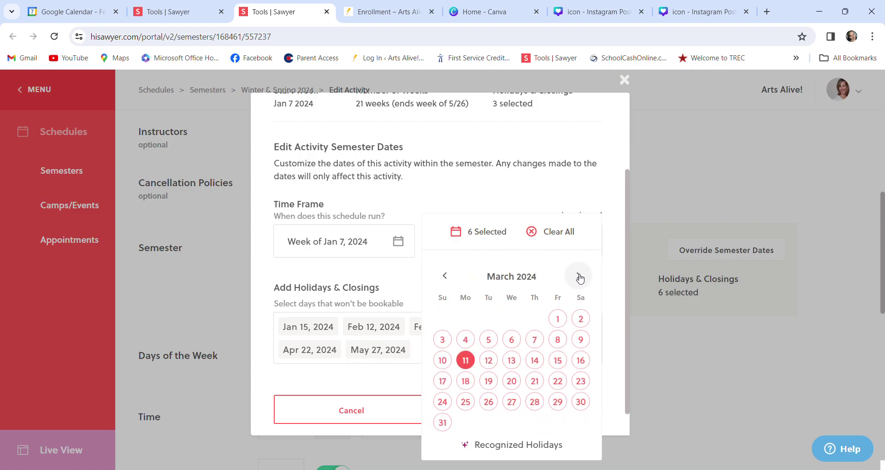
left_click(561, 193)
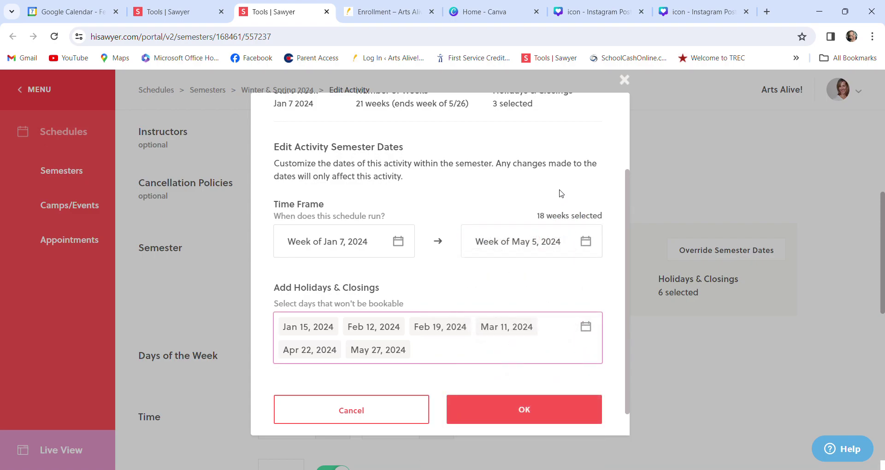
left_click(522, 419)
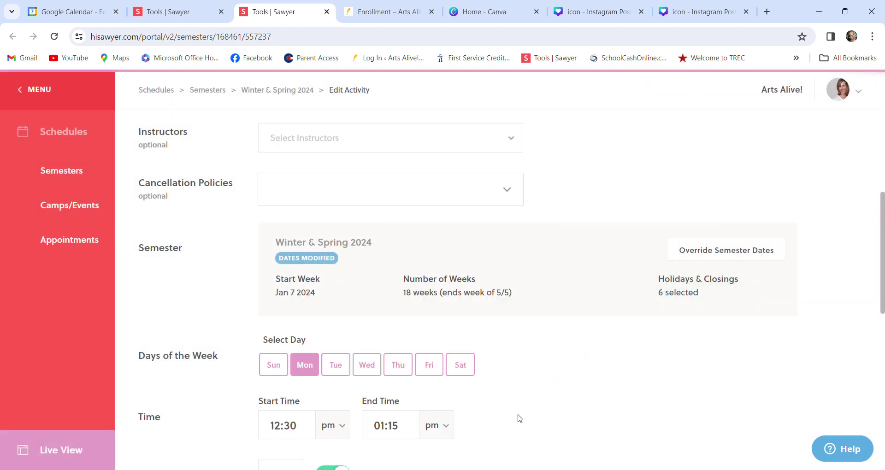
- Check the activity's time, capacity, visibility and advanced settings, and save the details to continue to pricing
scroll(603, 388, "down", 4)
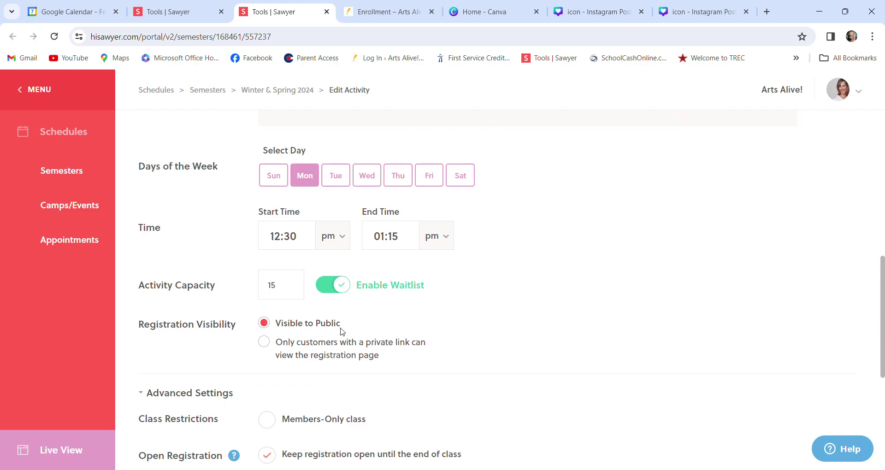
scroll(511, 336, "down", 5)
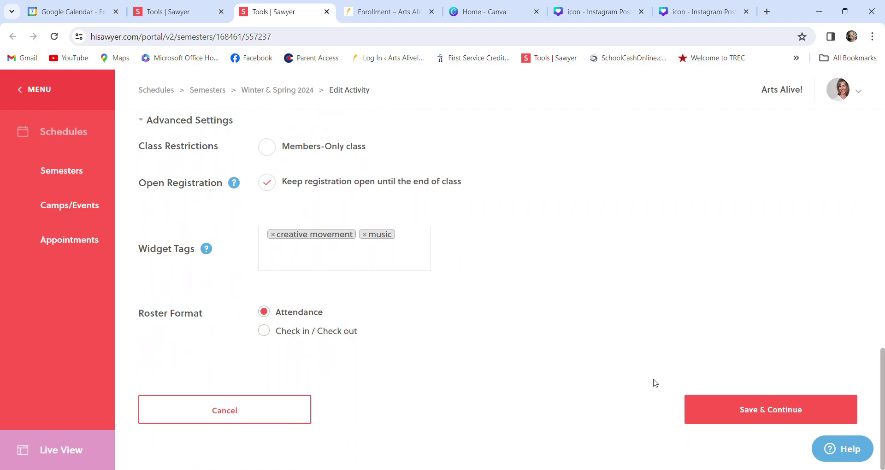
left_click(717, 417)
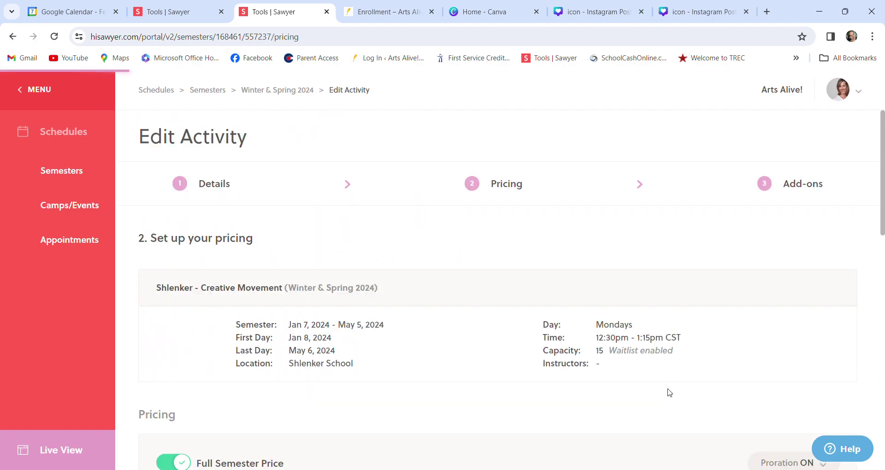
- Review the activity's full semester price, payment plan, drop-in and monthly pricing options
scroll(472, 359, "down", 5)
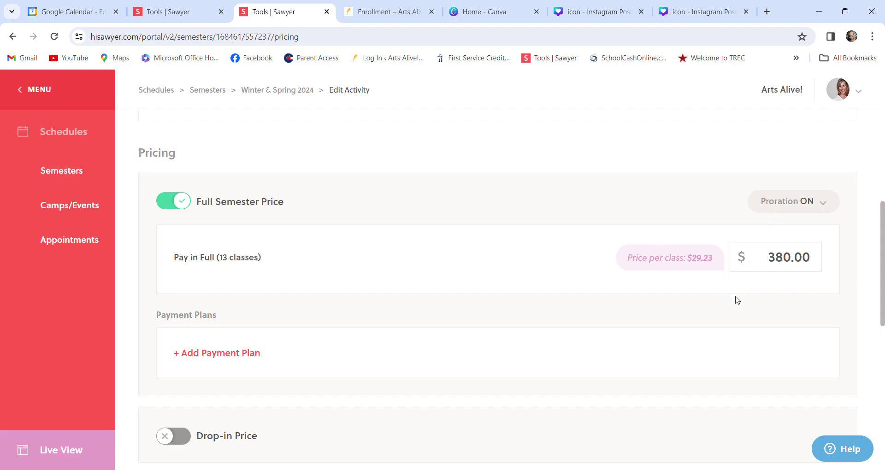
scroll(736, 300, "down", 2)
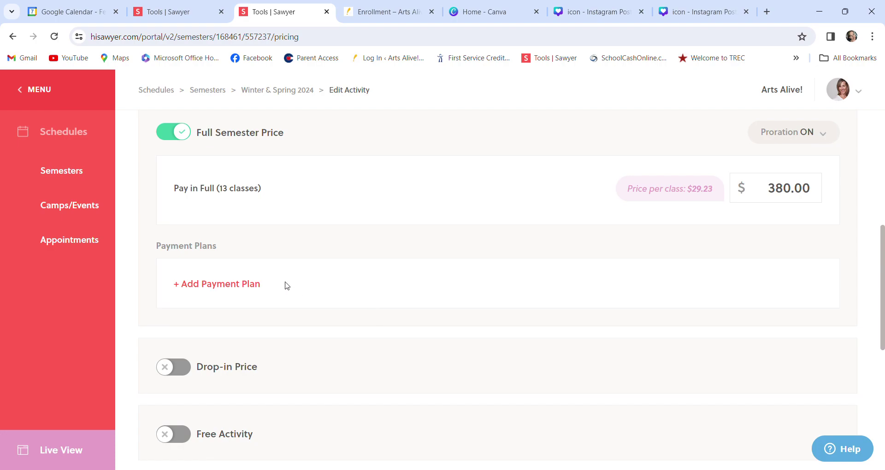
scroll(353, 373, "down", 3)
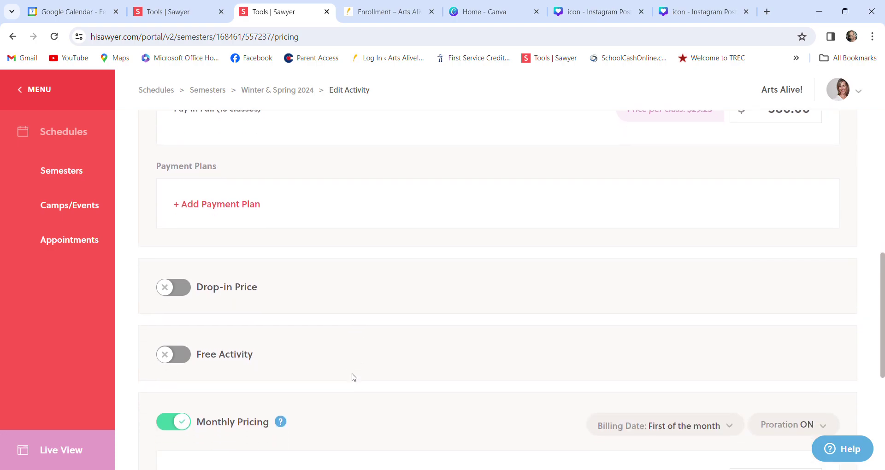
scroll(353, 377, "down", 3)
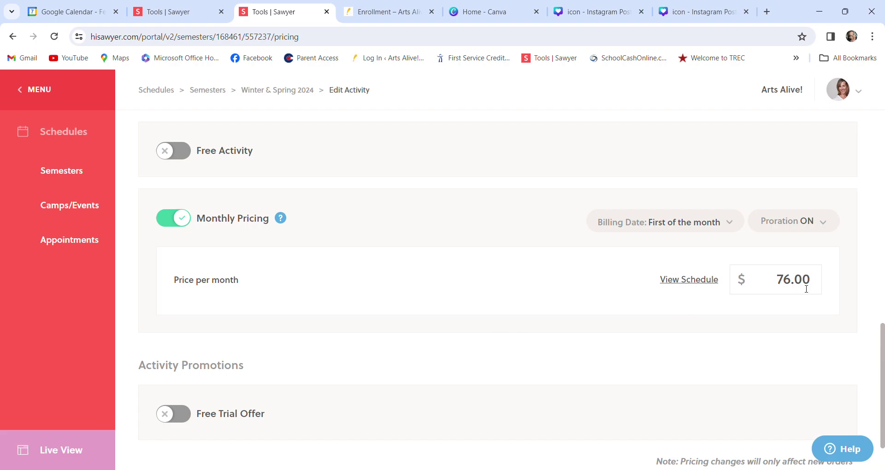
scroll(629, 367, "up", 3)
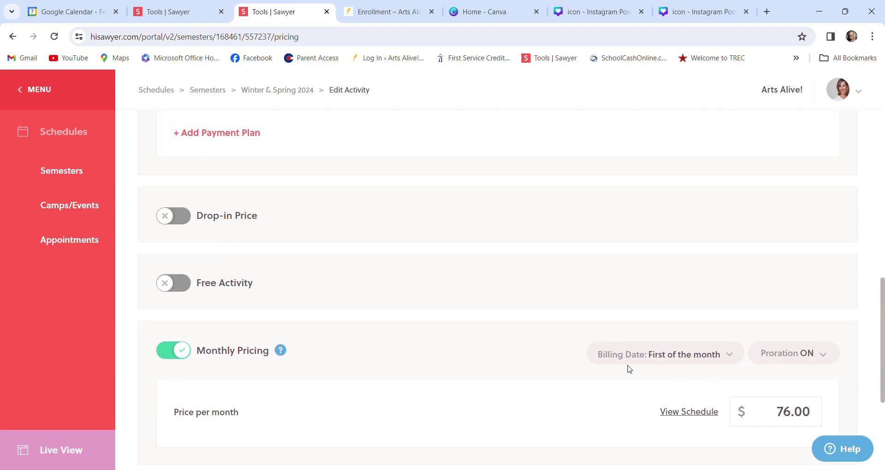
scroll(629, 369, "up", 1)
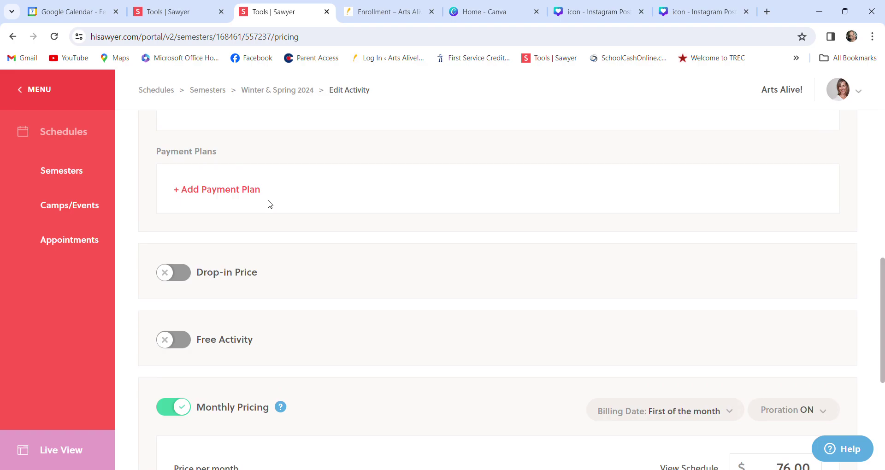
- On the Arts Alive! enrollment page, view the Shlenker - Creative Movement semester listing's booking options, and return to the semester list
left_click(371, 13)
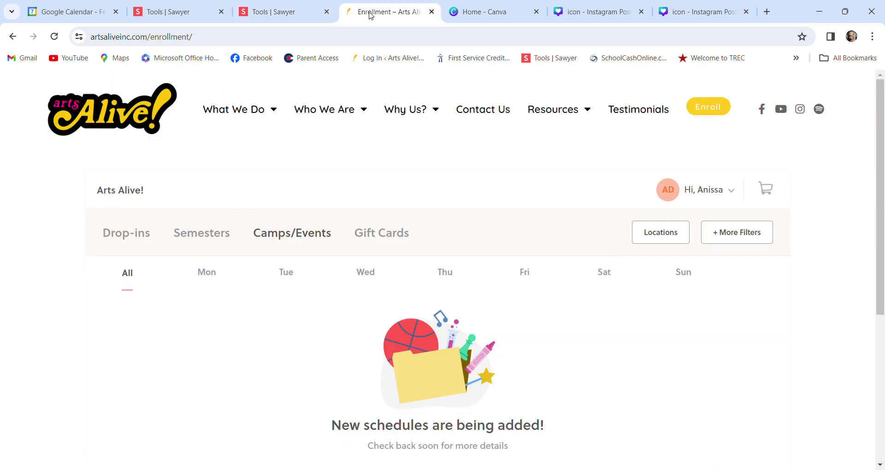
left_click(205, 240)
scroll(328, 340, "down", 2)
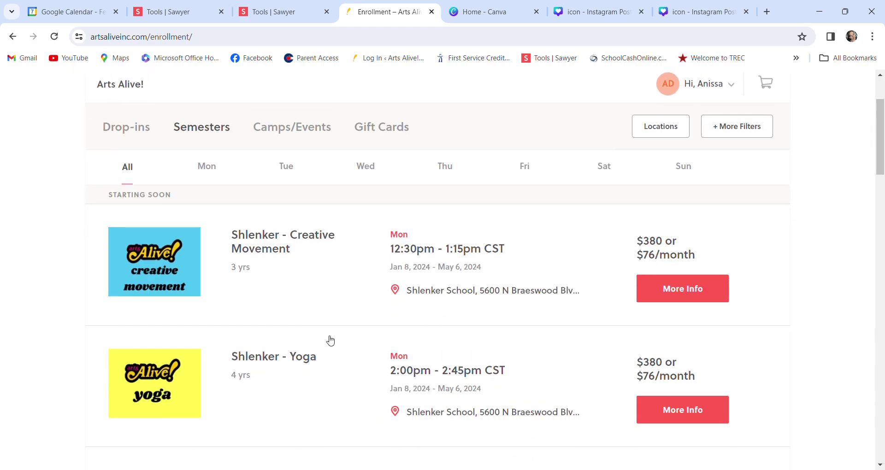
left_click(284, 248)
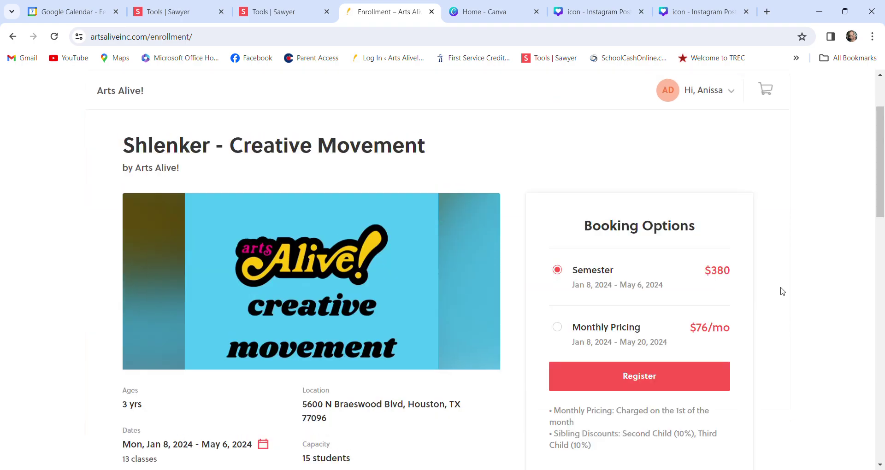
scroll(782, 291, "down", 2)
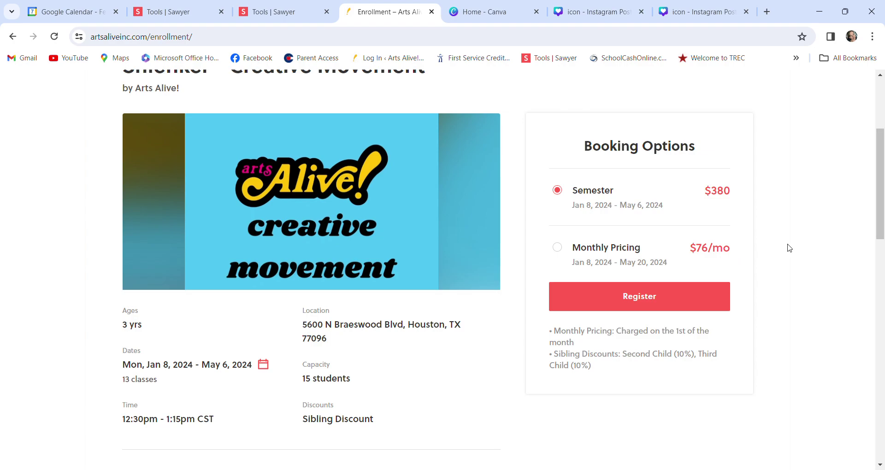
left_click(13, 37)
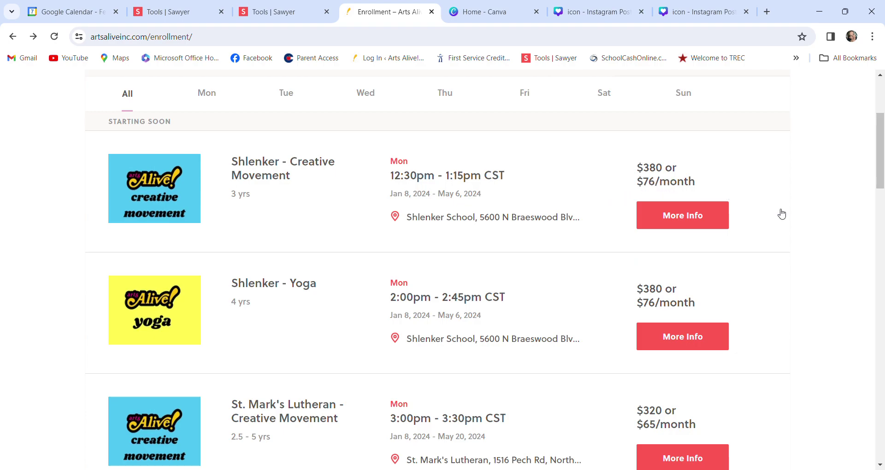
- Switch back to the activity's pricing in Sawyer, check the monthly pricing, and save it to continue to add-ons
left_click(291, 13)
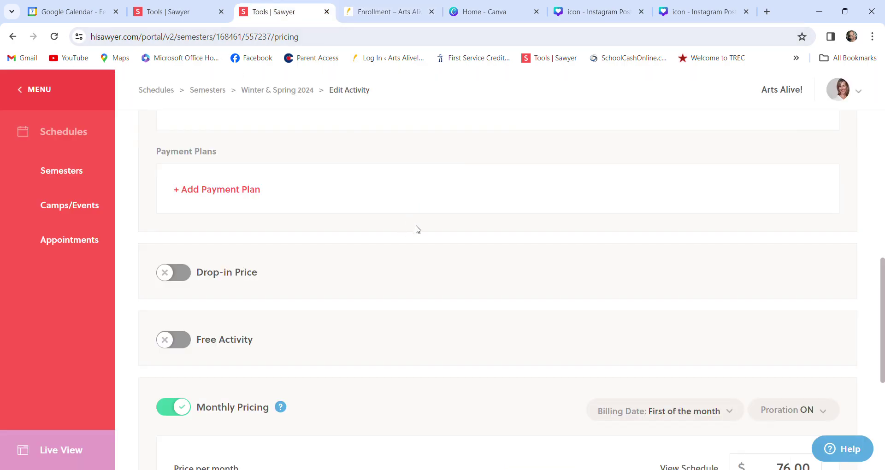
scroll(416, 229, "up", 3)
scroll(416, 230, "down", 8)
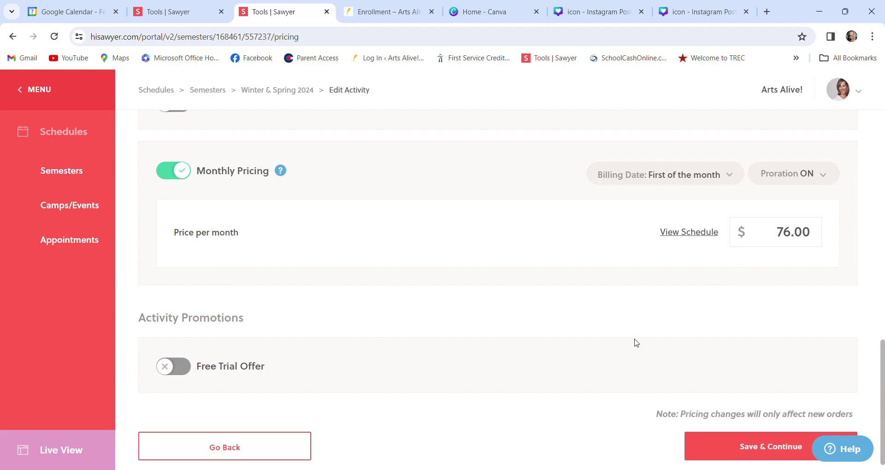
scroll(636, 343, "down", 1)
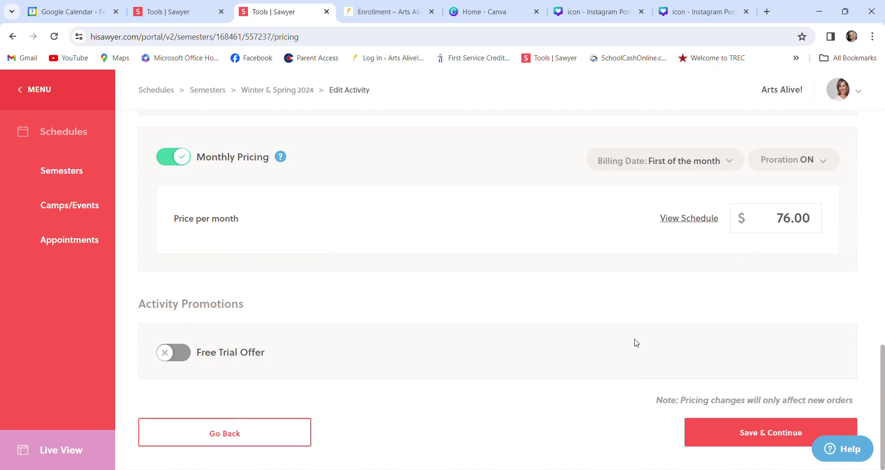
left_click(752, 425)
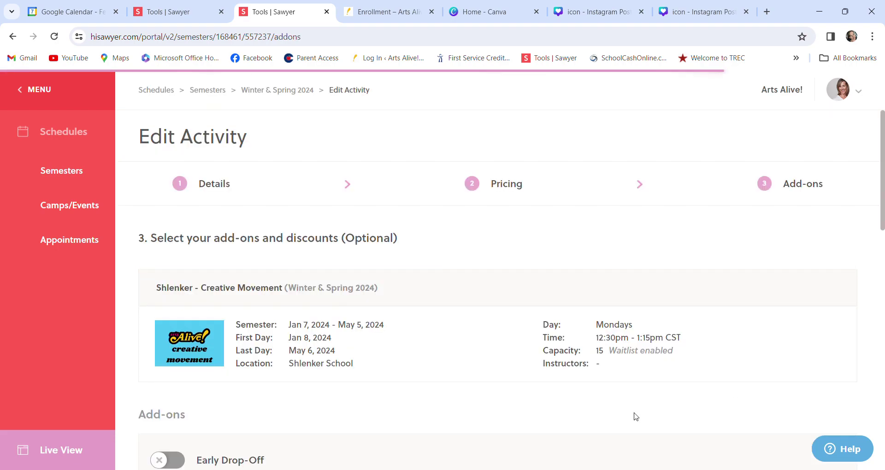
- Check the activity's add-ons, fees and sibling discount, and save the add-ons to update the activity
scroll(510, 415, "down", 3)
scroll(511, 415, "down", 9)
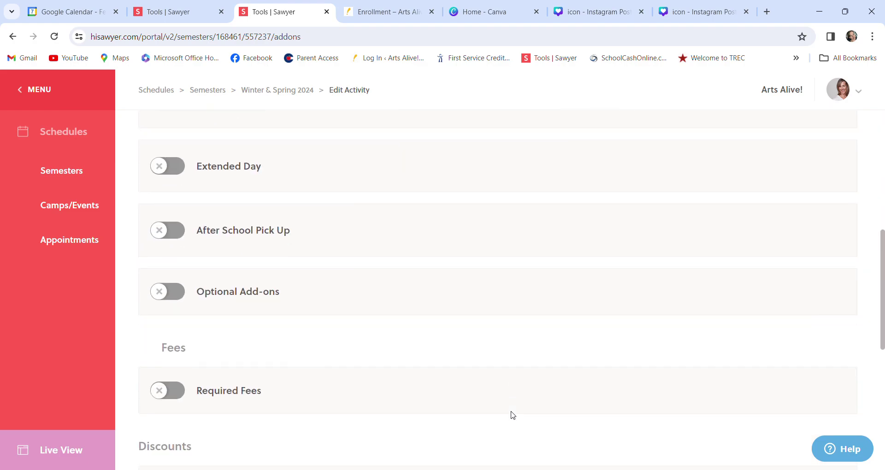
scroll(512, 416, "down", 3)
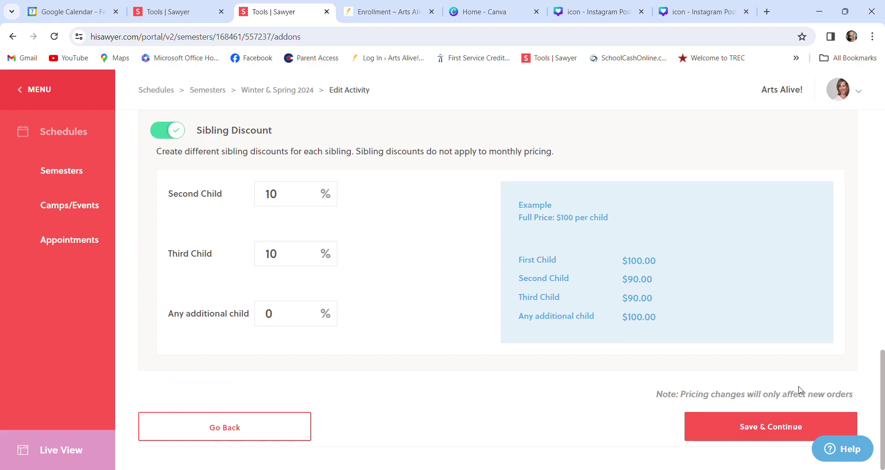
left_click(787, 431)
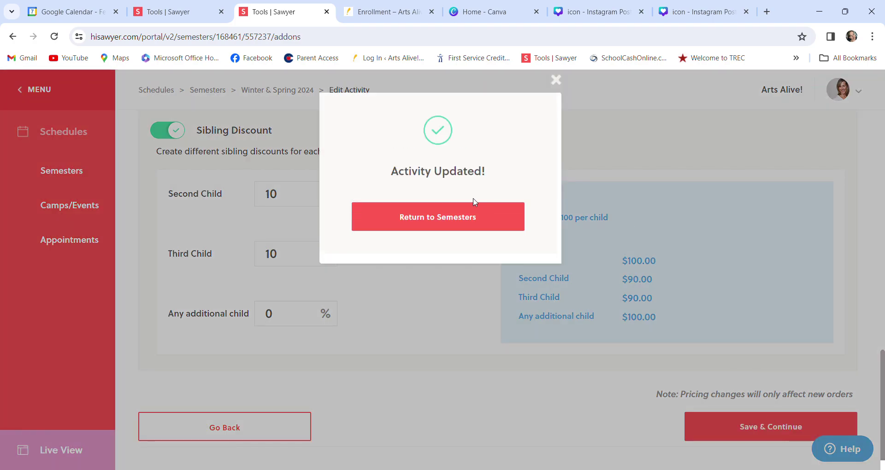
- Return to the semester list from the updated activity, and open the camps and events schedule
left_click(451, 217)
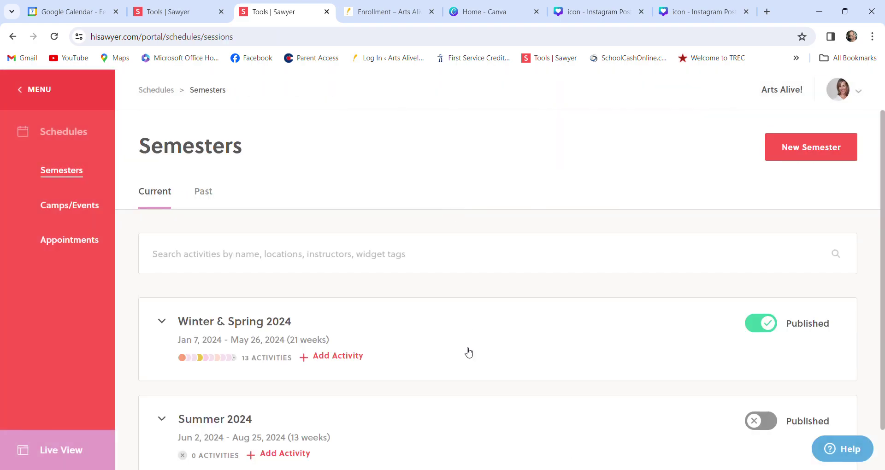
scroll(466, 352, "down", 1)
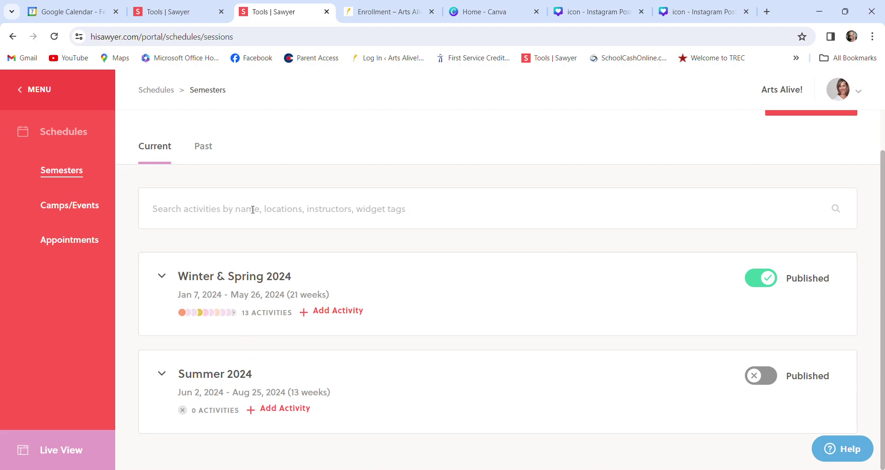
left_click(73, 207)
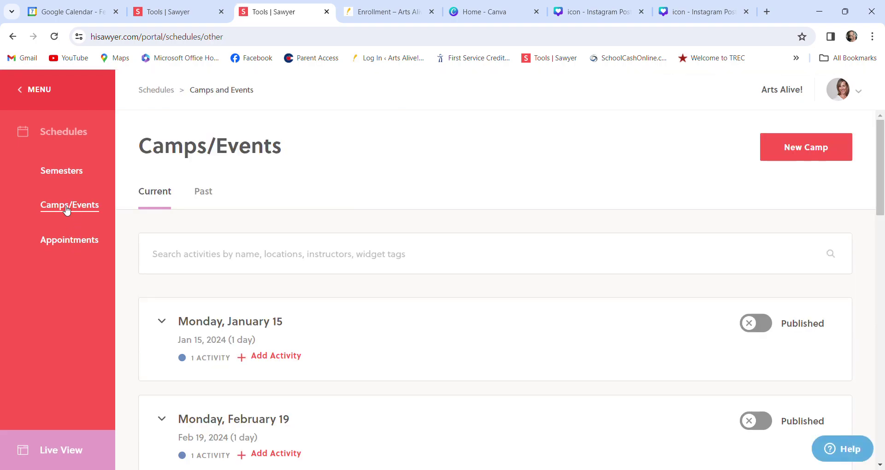
- Go to the listings section and view the active form fields
left_click(46, 93)
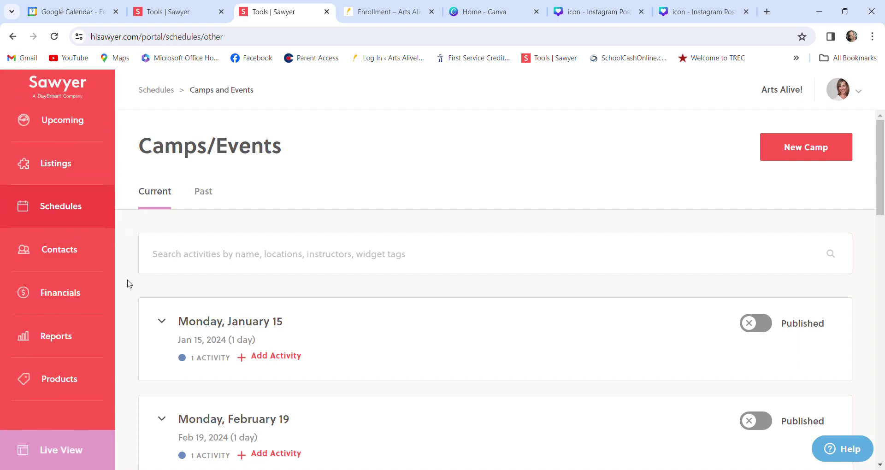
left_click(63, 165)
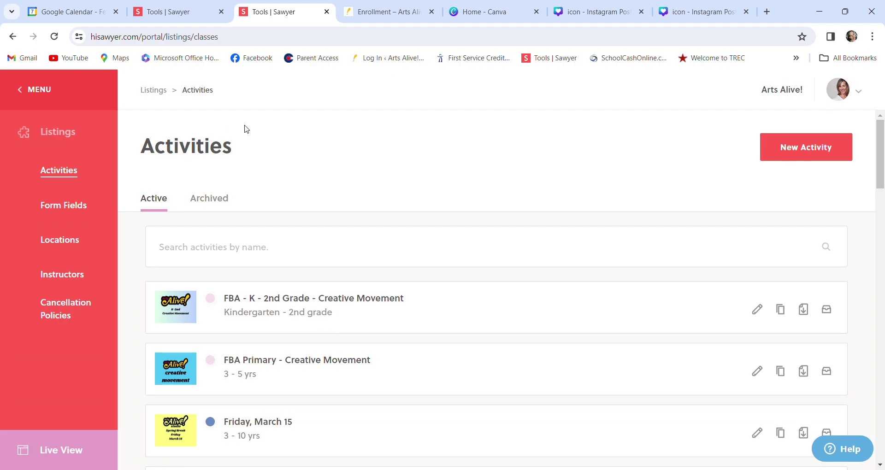
left_click(69, 207)
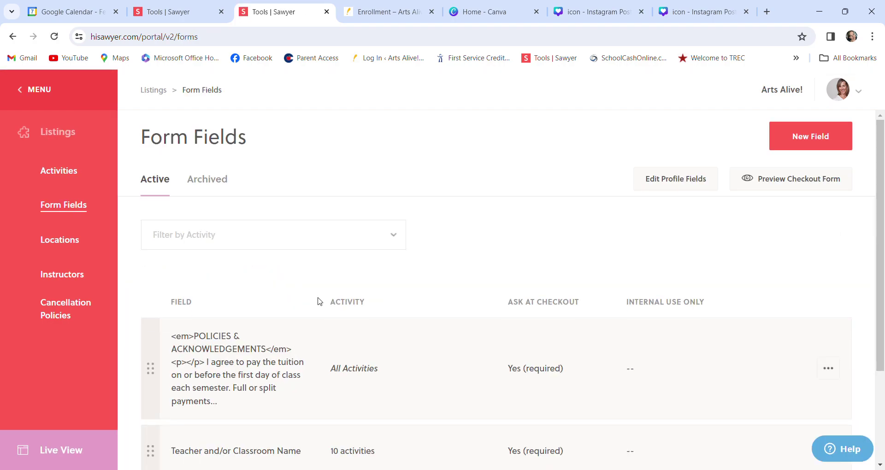
scroll(319, 301, "down", 3)
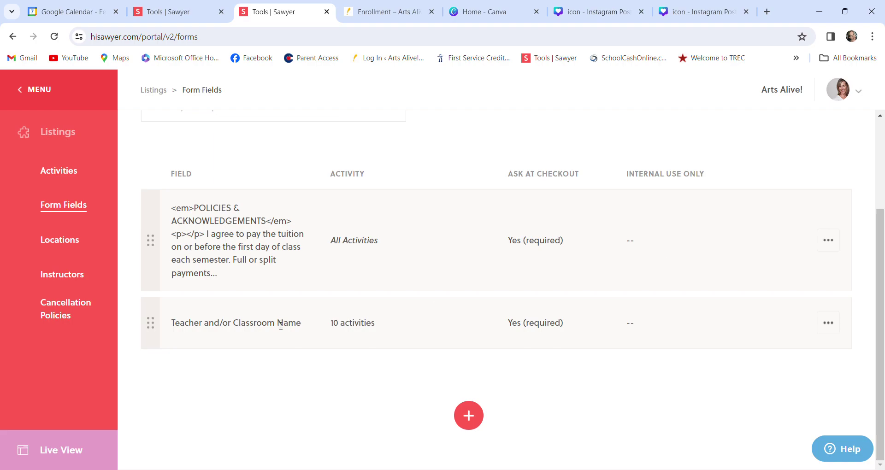
- Open the Teacher and/or Classroom Name form field for editing and review its type, checkout, parent editing and activity assignment settings
left_click(828, 325)
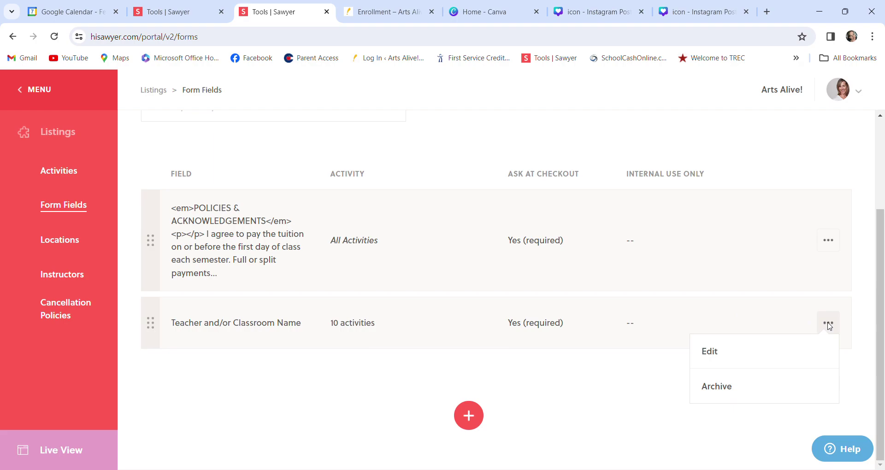
left_click(710, 352)
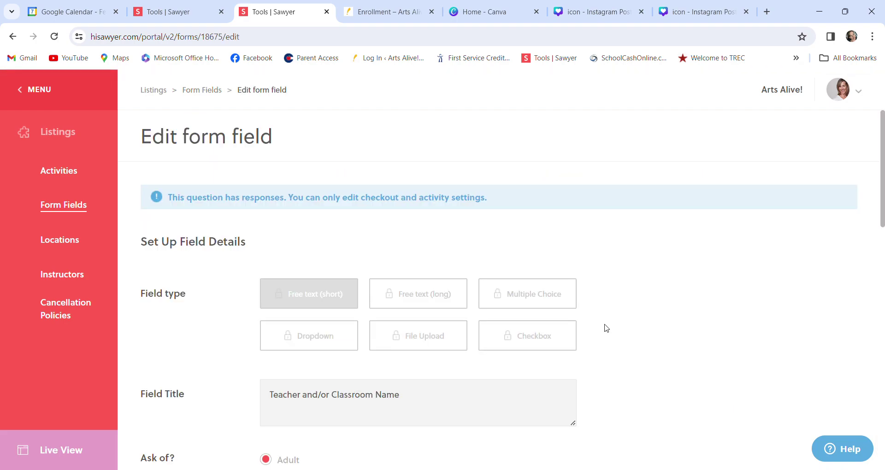
scroll(640, 318, "down", 2)
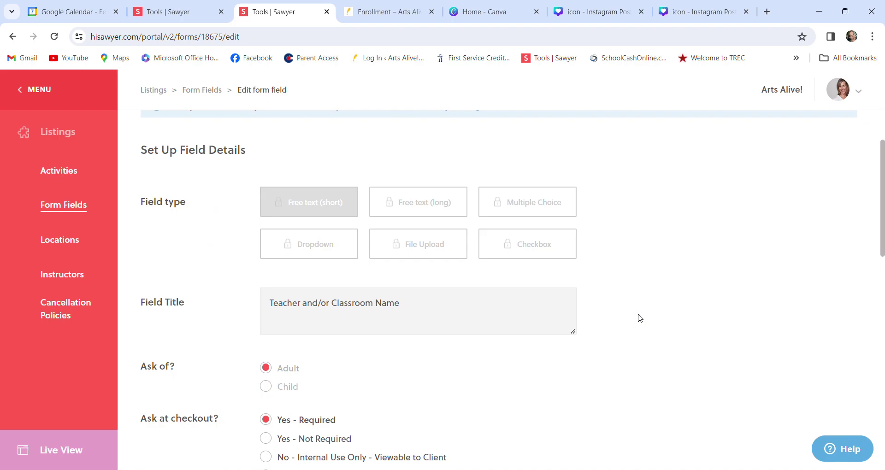
scroll(640, 318, "down", 1)
scroll(639, 319, "down", 2)
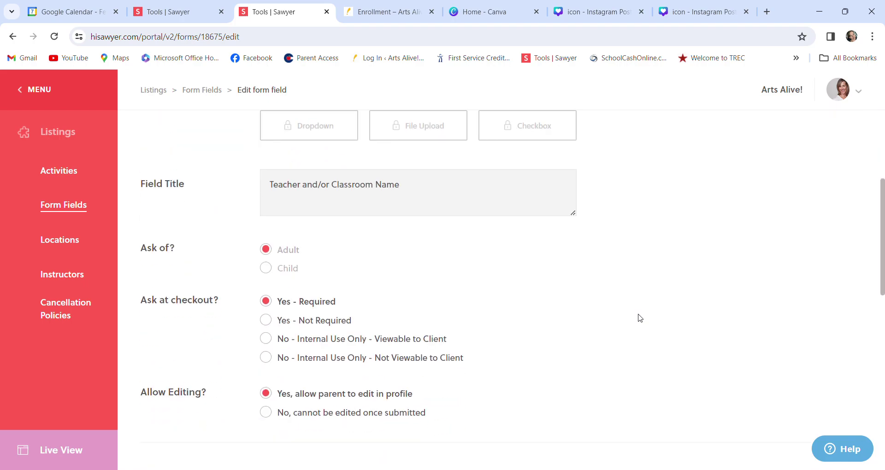
scroll(640, 319, "down", 2)
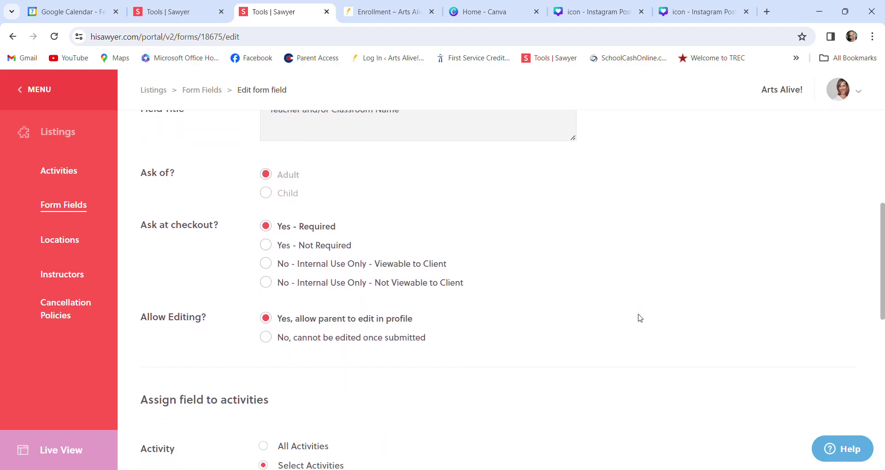
scroll(640, 318, "down", 5)
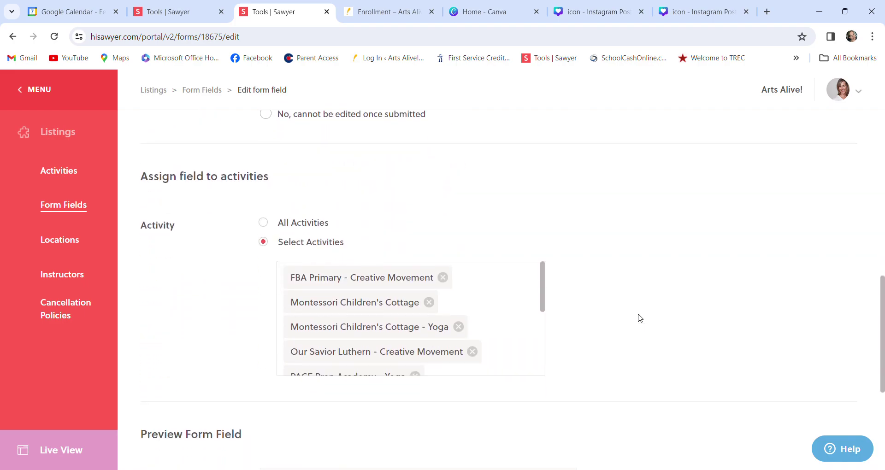
scroll(640, 318, "down", 1)
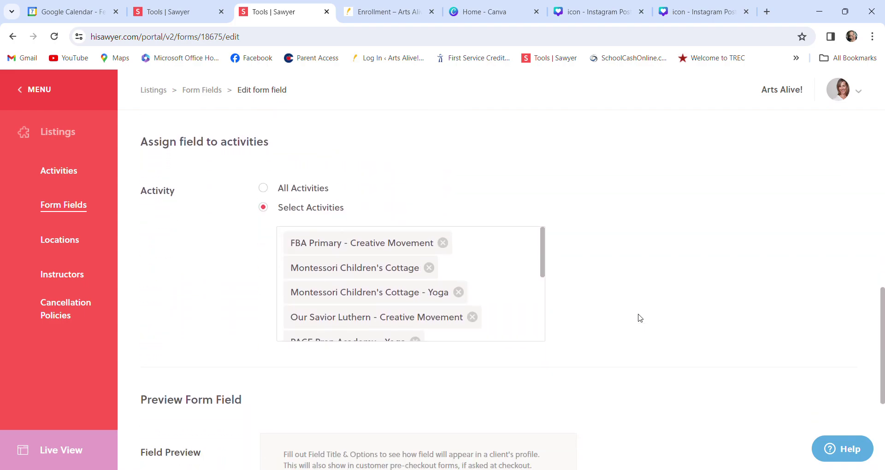
scroll(640, 319, "up", 12)
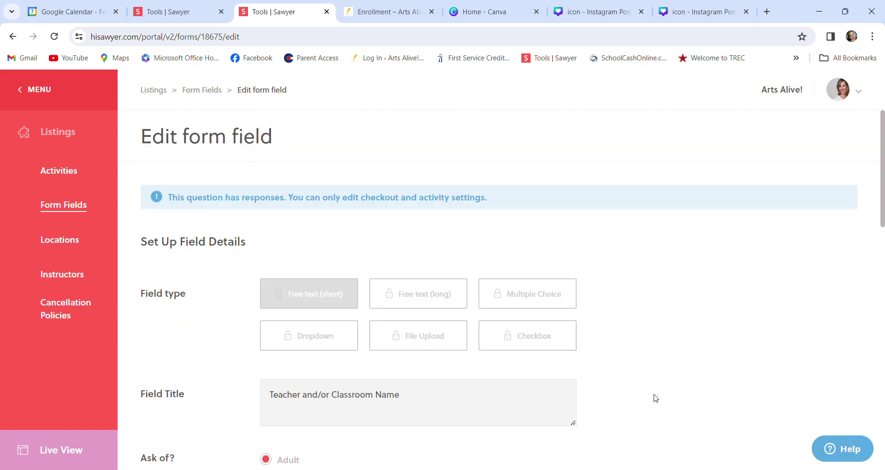
scroll(656, 398, "down", 7)
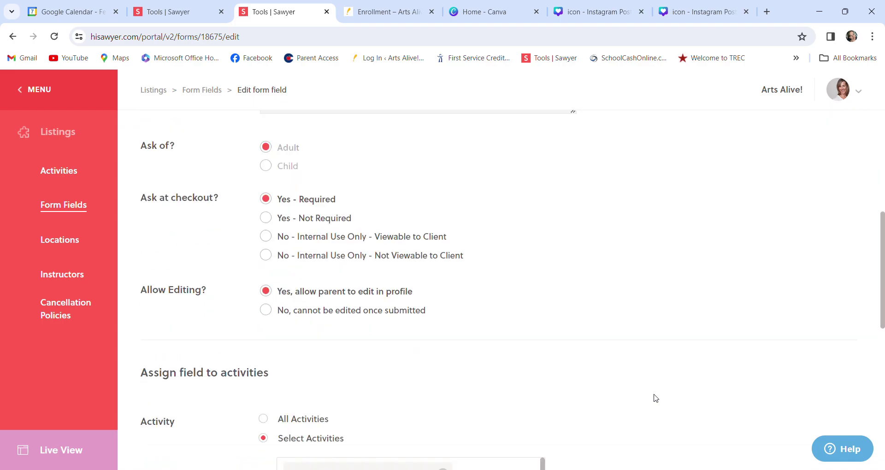
- Look through all the selected activities to which the Teacher and/or Classroom Name field is assigned
scroll(656, 399, "down", 5)
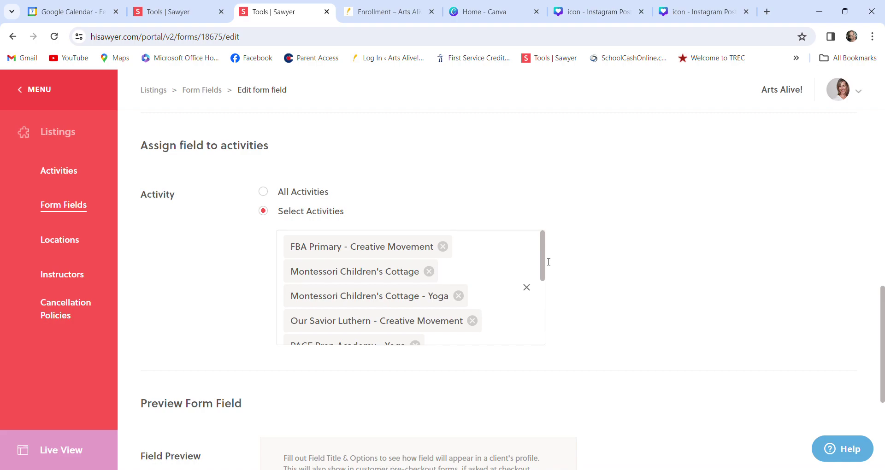
mouse_move(546, 252)
left_mouse_down()
mouse_move(547, 330)
mouse_move(543, 255)
left_mouse_up()
left_click_drag(548, 250, 550, 317)
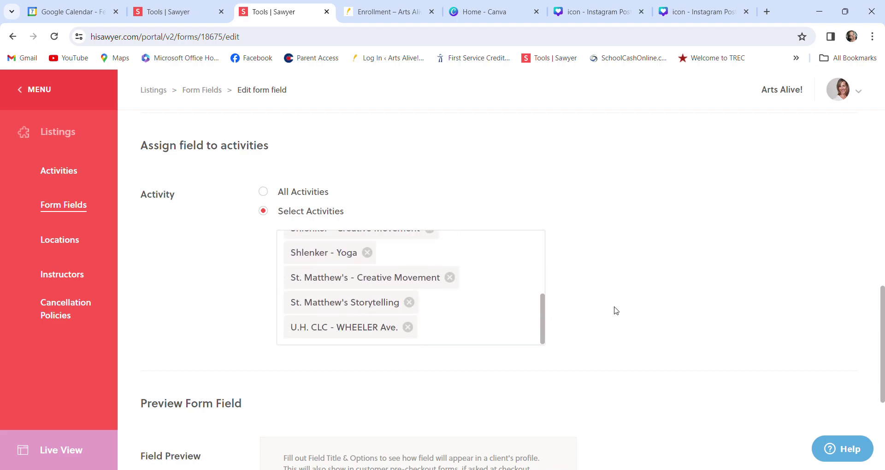
scroll(568, 204, "up", 2)
scroll(568, 205, "down", 1)
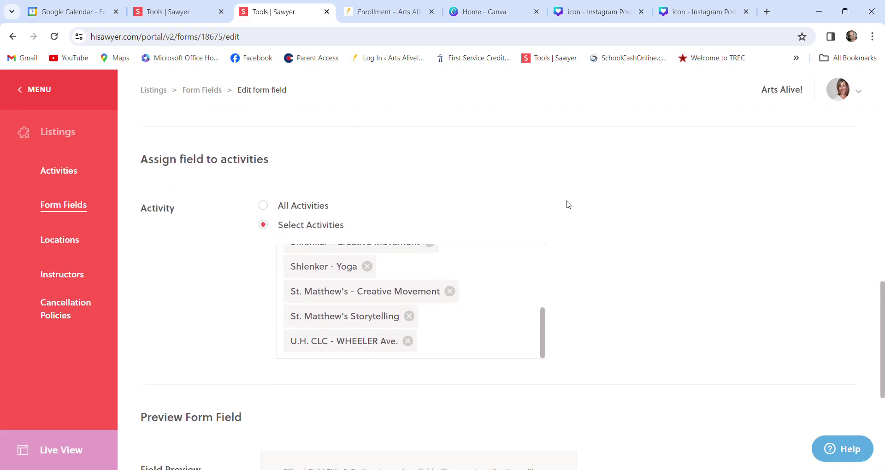
scroll(438, 278, "up", 3)
scroll(439, 278, "up", 1)
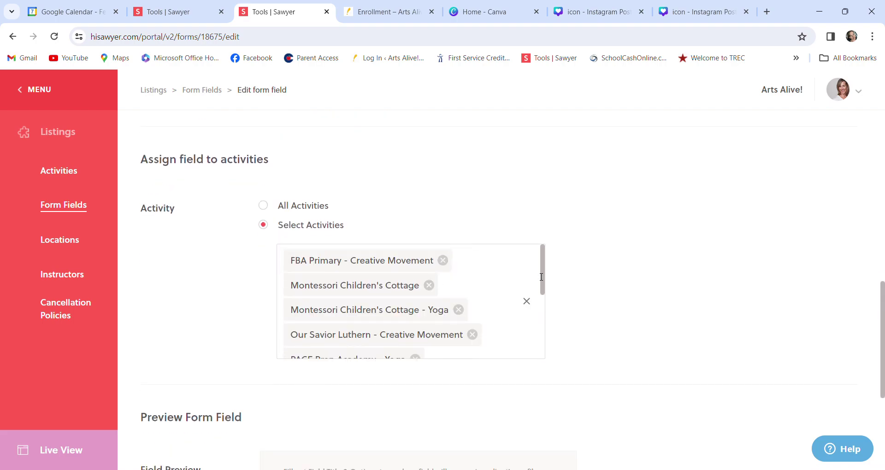
scroll(515, 277, "down", 4)
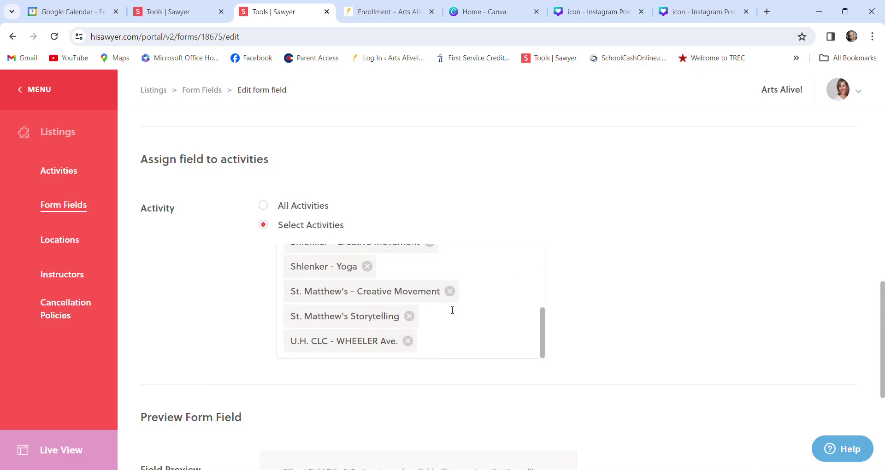
scroll(476, 337, "down", 3)
scroll(477, 336, "up", 3)
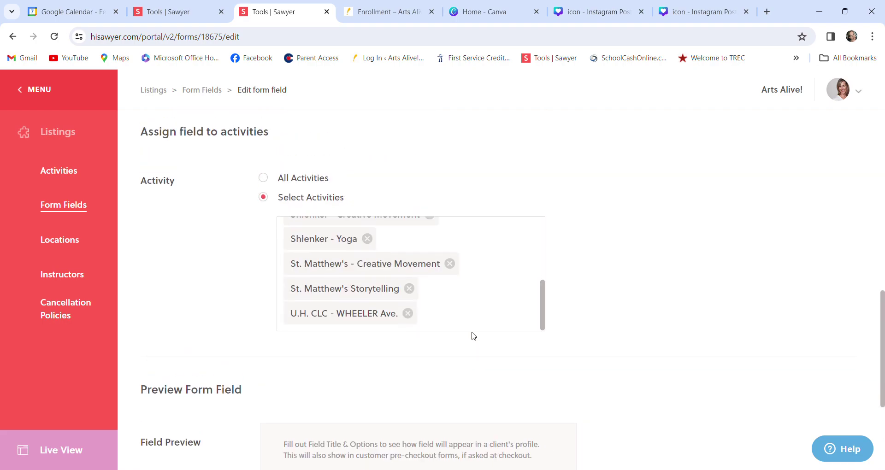
scroll(479, 310, "up", 5)
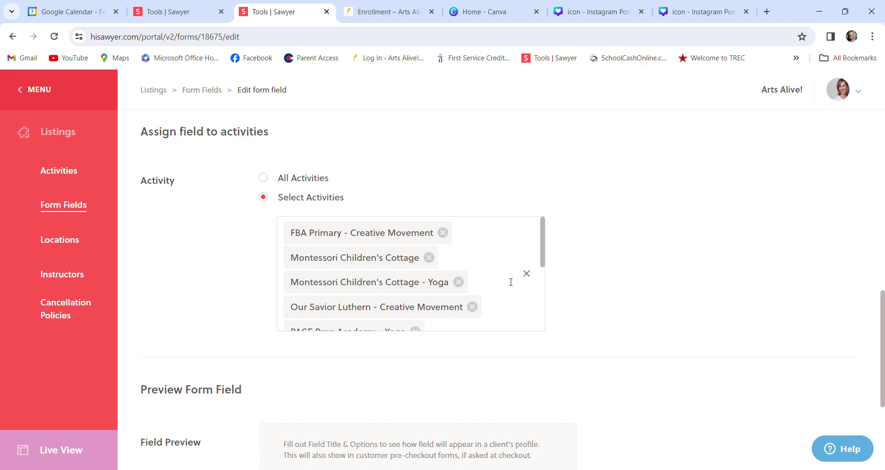
scroll(509, 280, "down", 10)
scroll(511, 282, "up", 5)
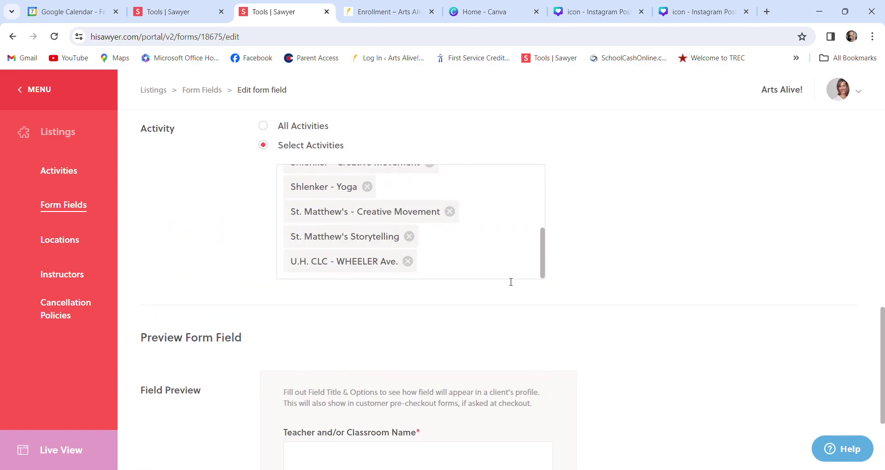
scroll(511, 282, "up", 3)
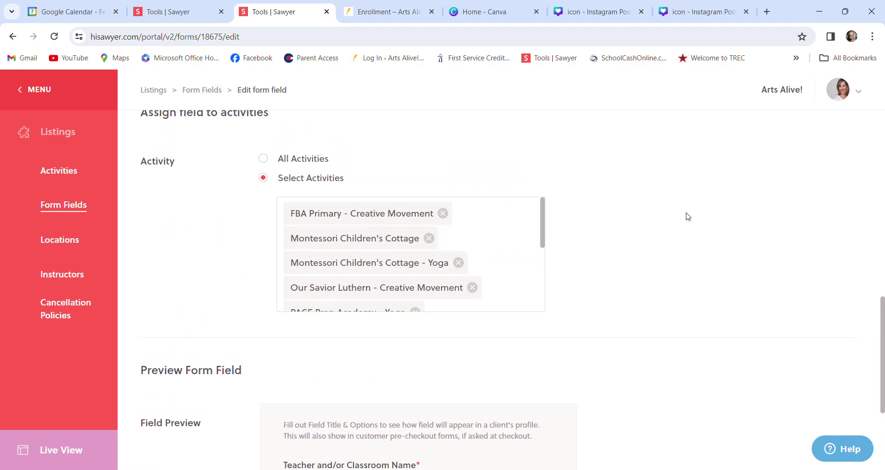
- Try assigning the form field to All Activities, and switch the assignment back to Select Activities
scroll(686, 216, "up", 10)
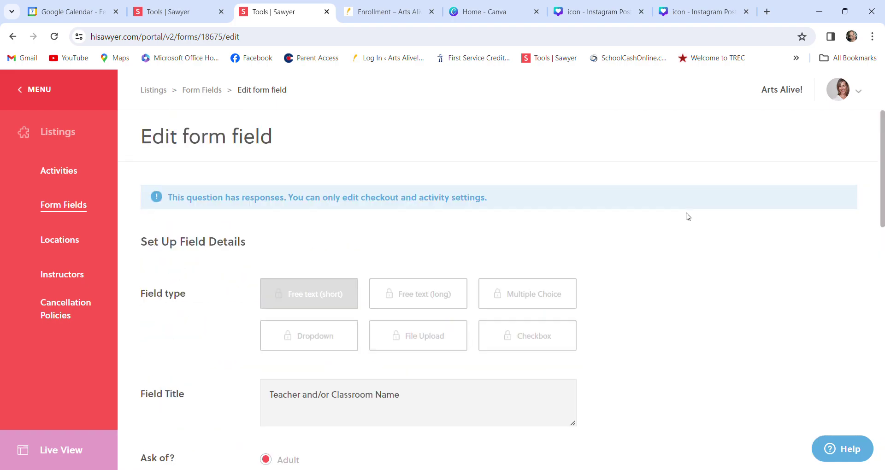
scroll(689, 217, "down", 10)
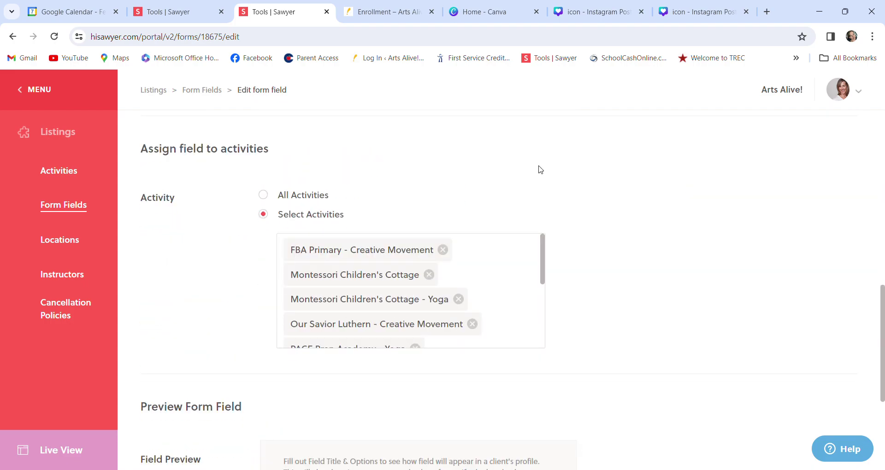
left_click(264, 195)
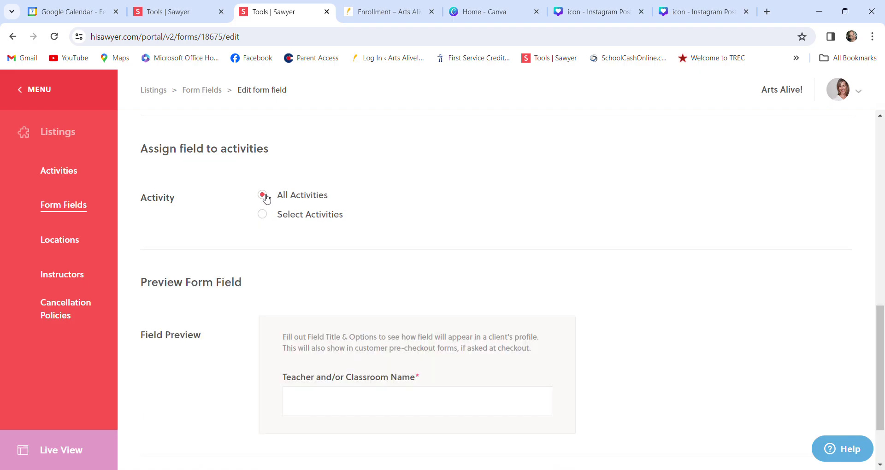
left_click(266, 216)
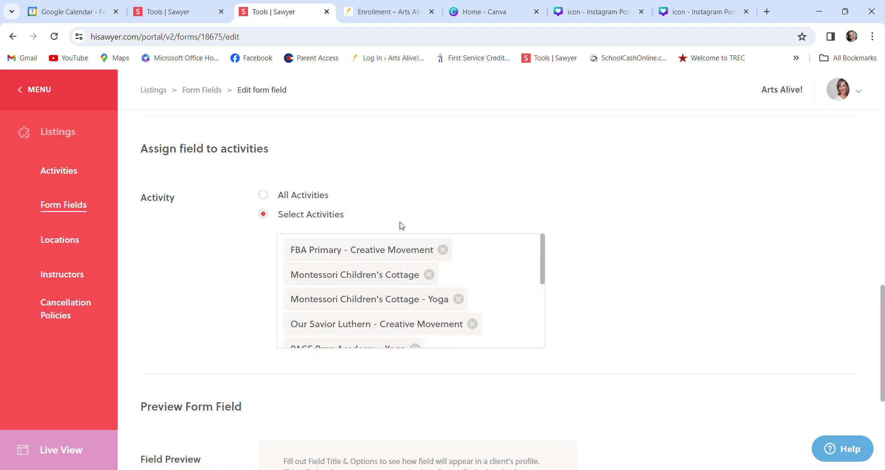
- Check the field's selected activities and its preview, and save the Teacher and/or Classroom Name form field
scroll(537, 273, "down", 2)
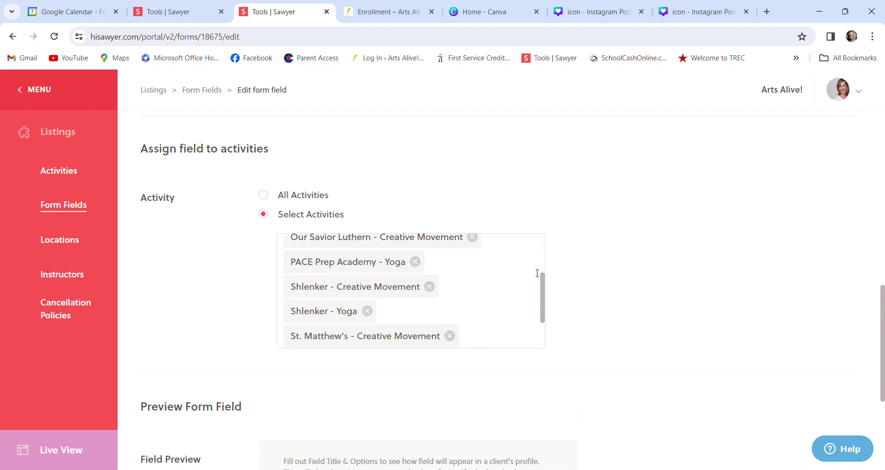
scroll(537, 273, "down", 5)
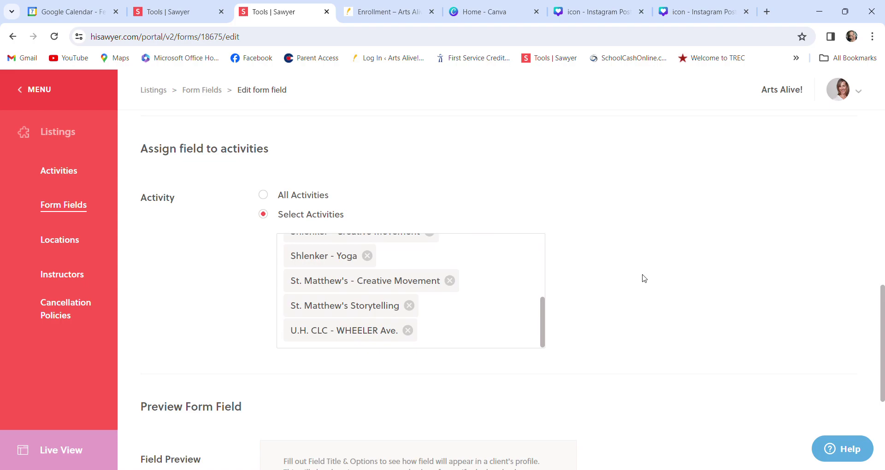
scroll(644, 278, "down", 5)
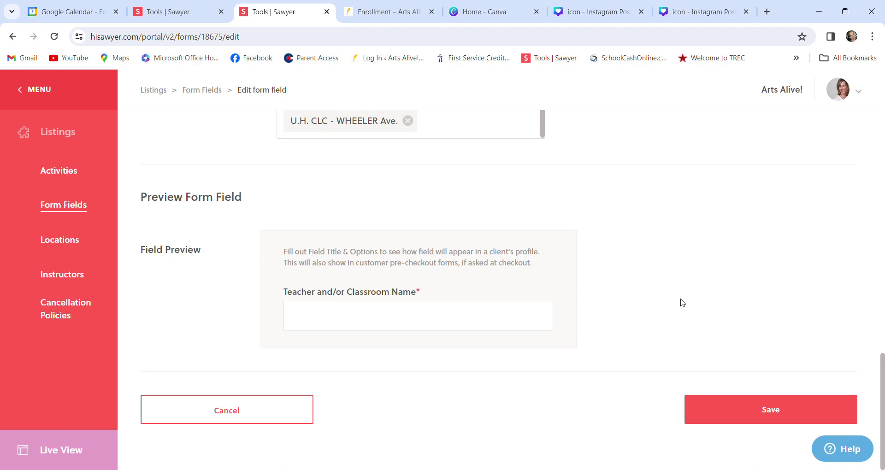
left_click(765, 411)
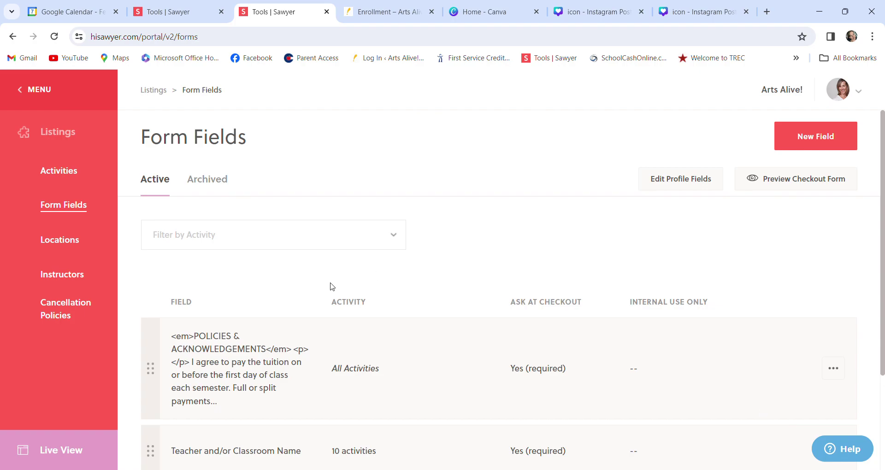
- Open the Locations listings and look through the full list of class locations and their addresses
left_click(58, 243)
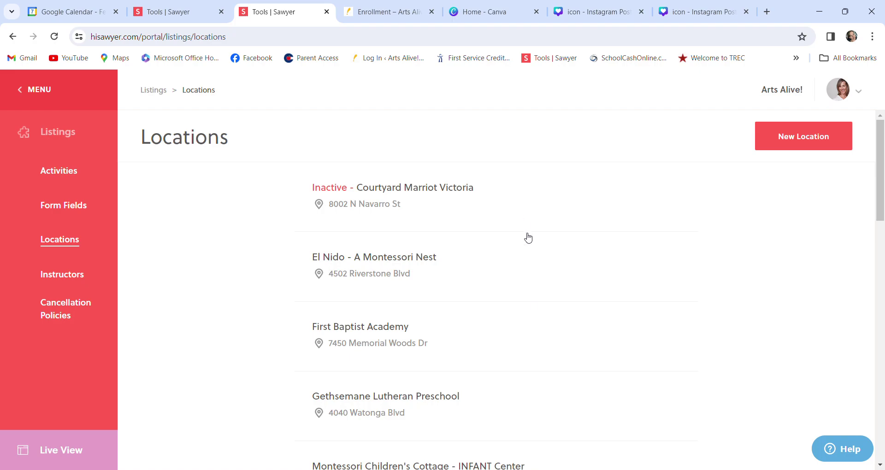
scroll(536, 353, "down", 3)
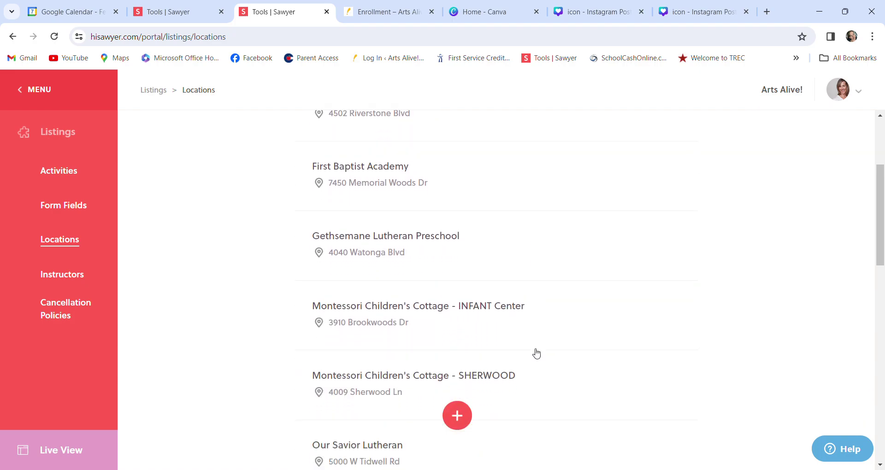
scroll(535, 353, "down", 3)
scroll(533, 354, "up", 6)
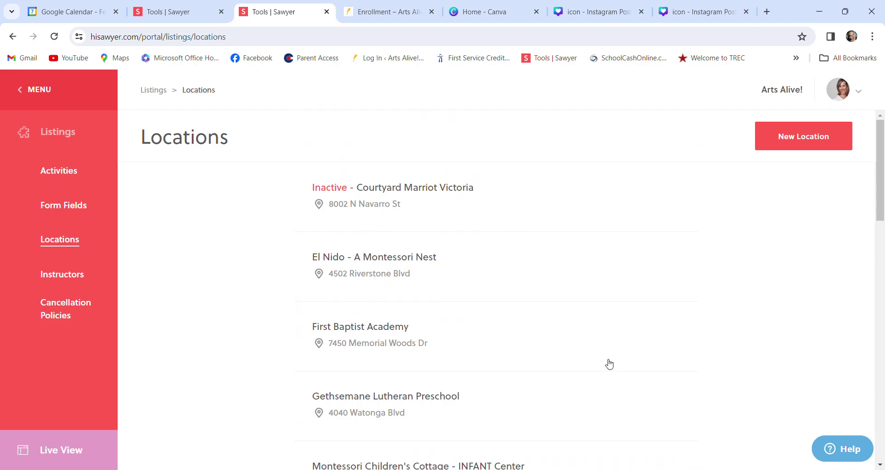
scroll(609, 364, "down", 3)
scroll(609, 364, "down", 6)
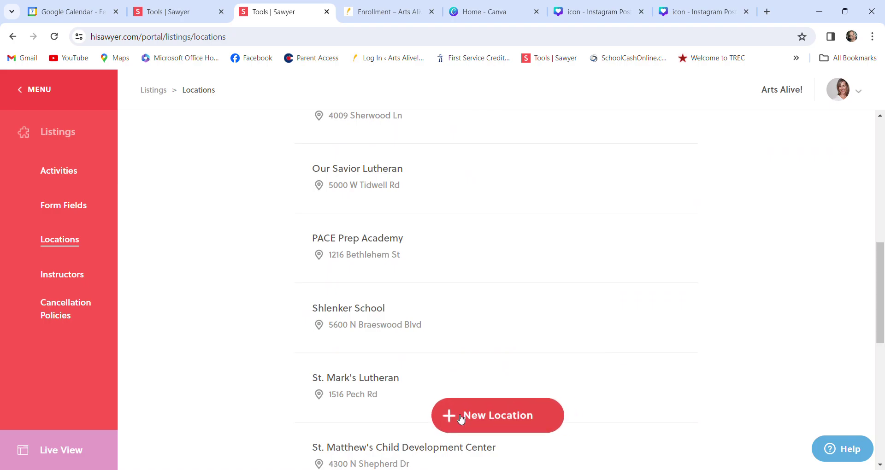
scroll(661, 353, "down", 8)
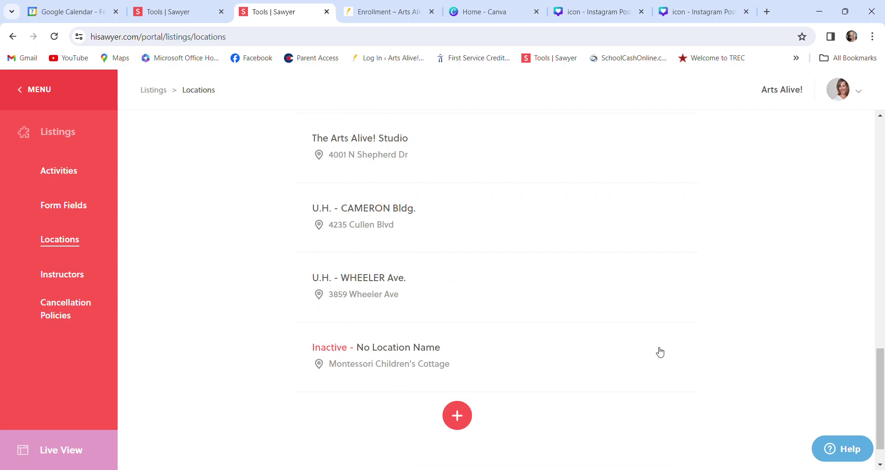
- Open the Instructors listings, check the profile of the instructor with a pending invitation, and return to review the instructor list
left_click(48, 279)
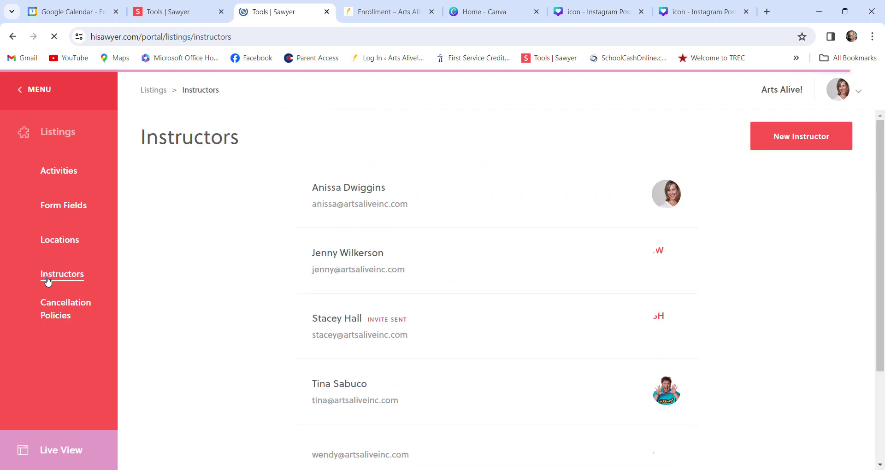
left_click(421, 353)
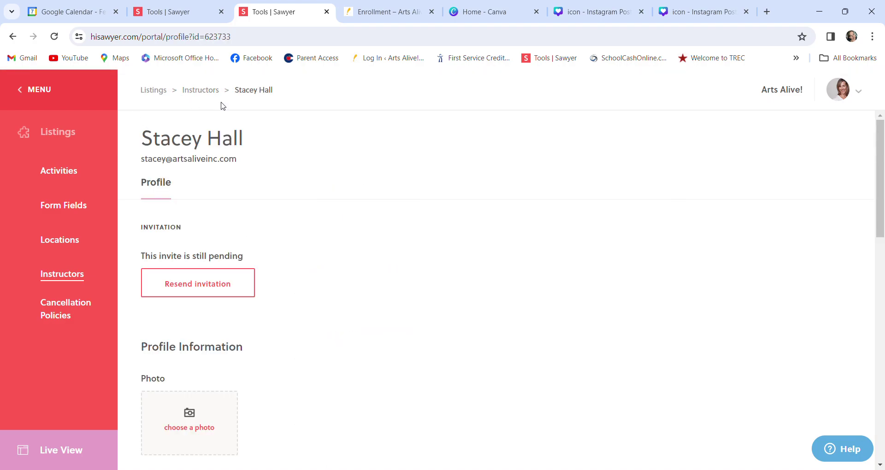
left_click(214, 91)
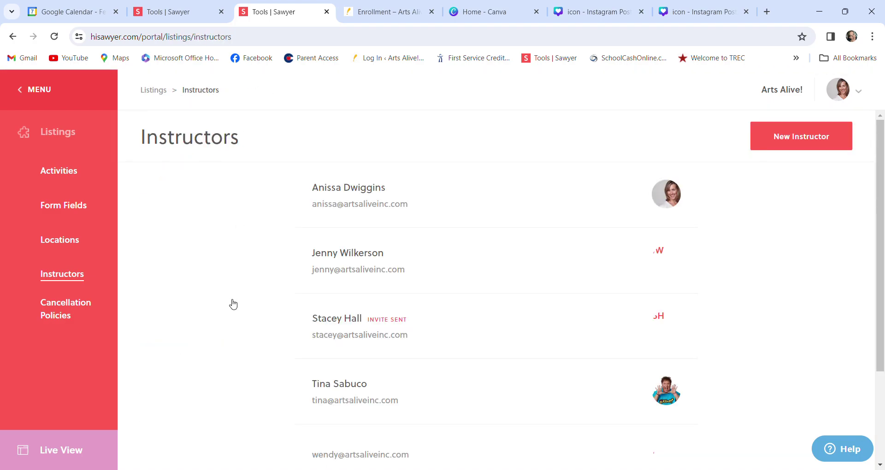
scroll(230, 307, "down", 1)
scroll(231, 307, "down", 2)
scroll(230, 307, "up", 3)
- Return to the upcoming weekly calendar, and open the Help window to view its search and contact options before closing it
left_click(40, 90)
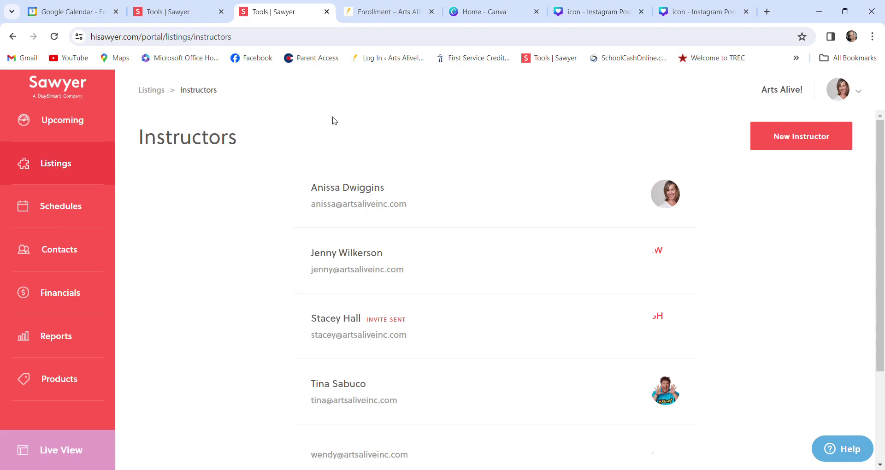
left_click(72, 127)
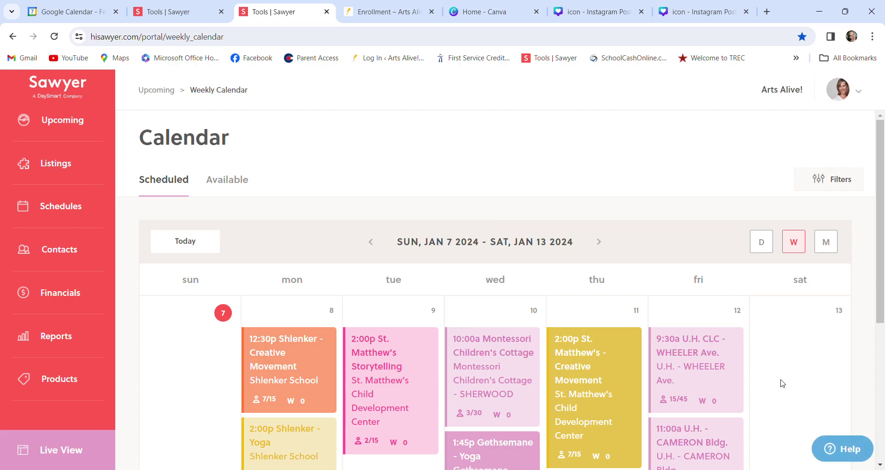
left_click(849, 456)
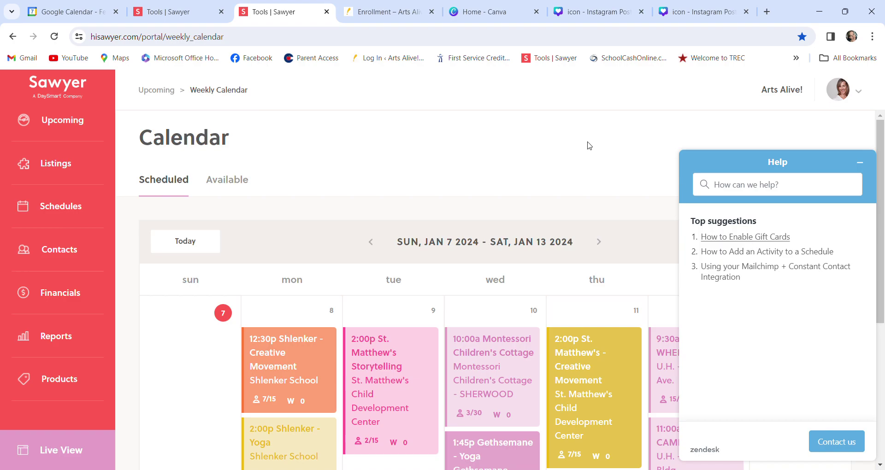
left_click(859, 165)
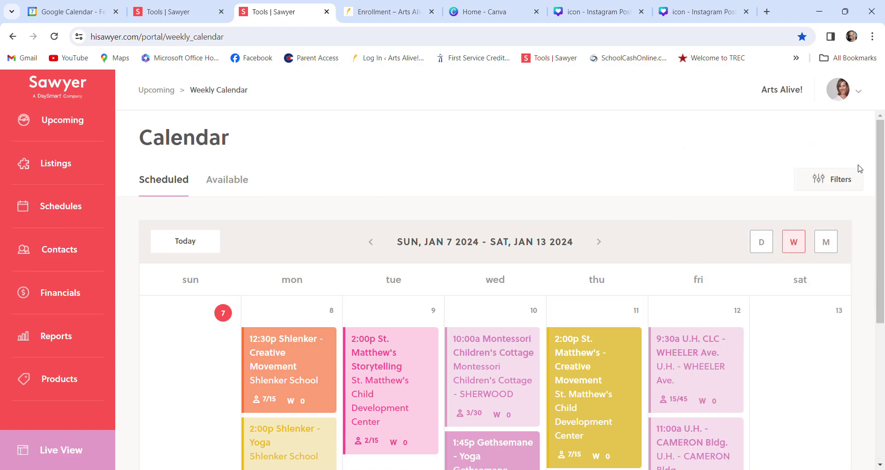